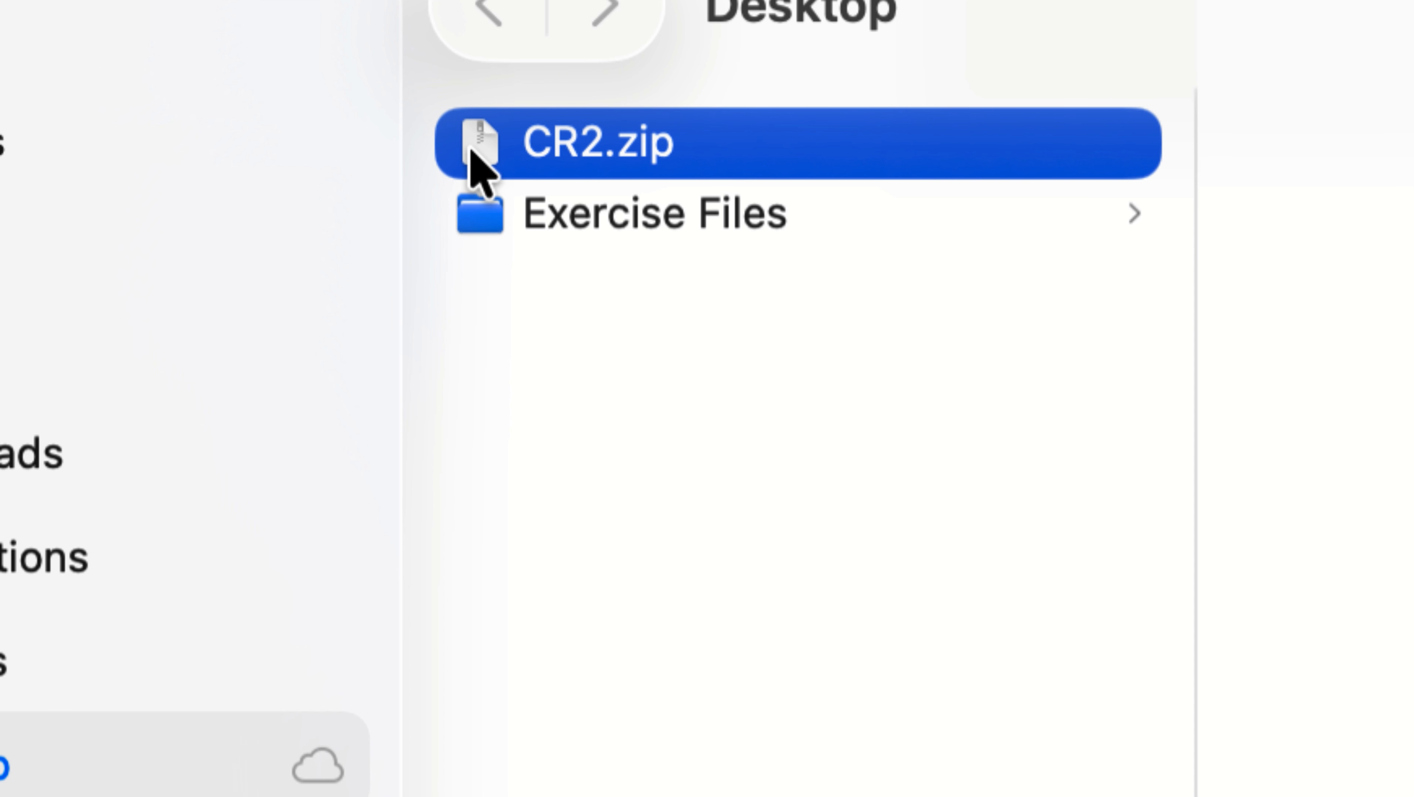
pyautogui.click(658, 156)
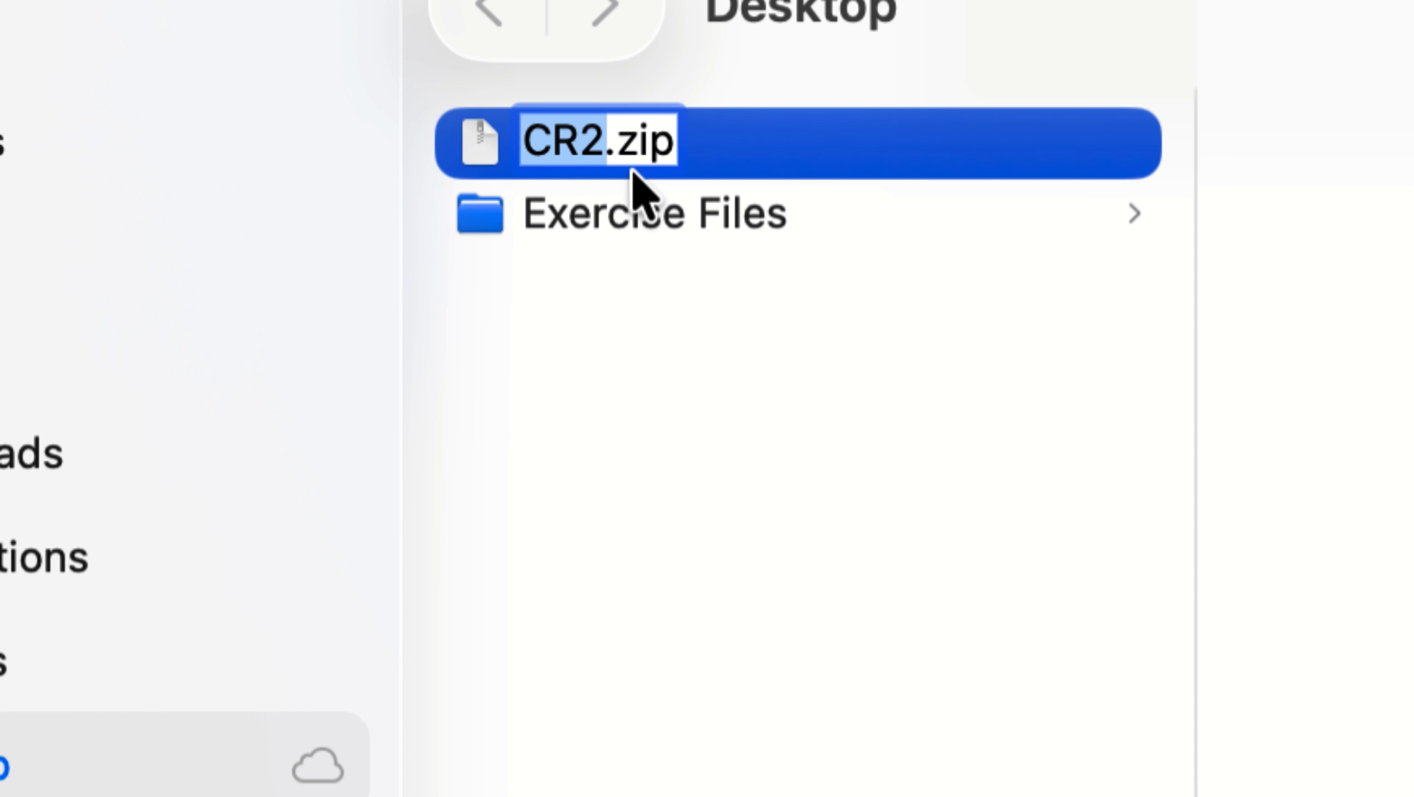
pyautogui.click(602, 145)
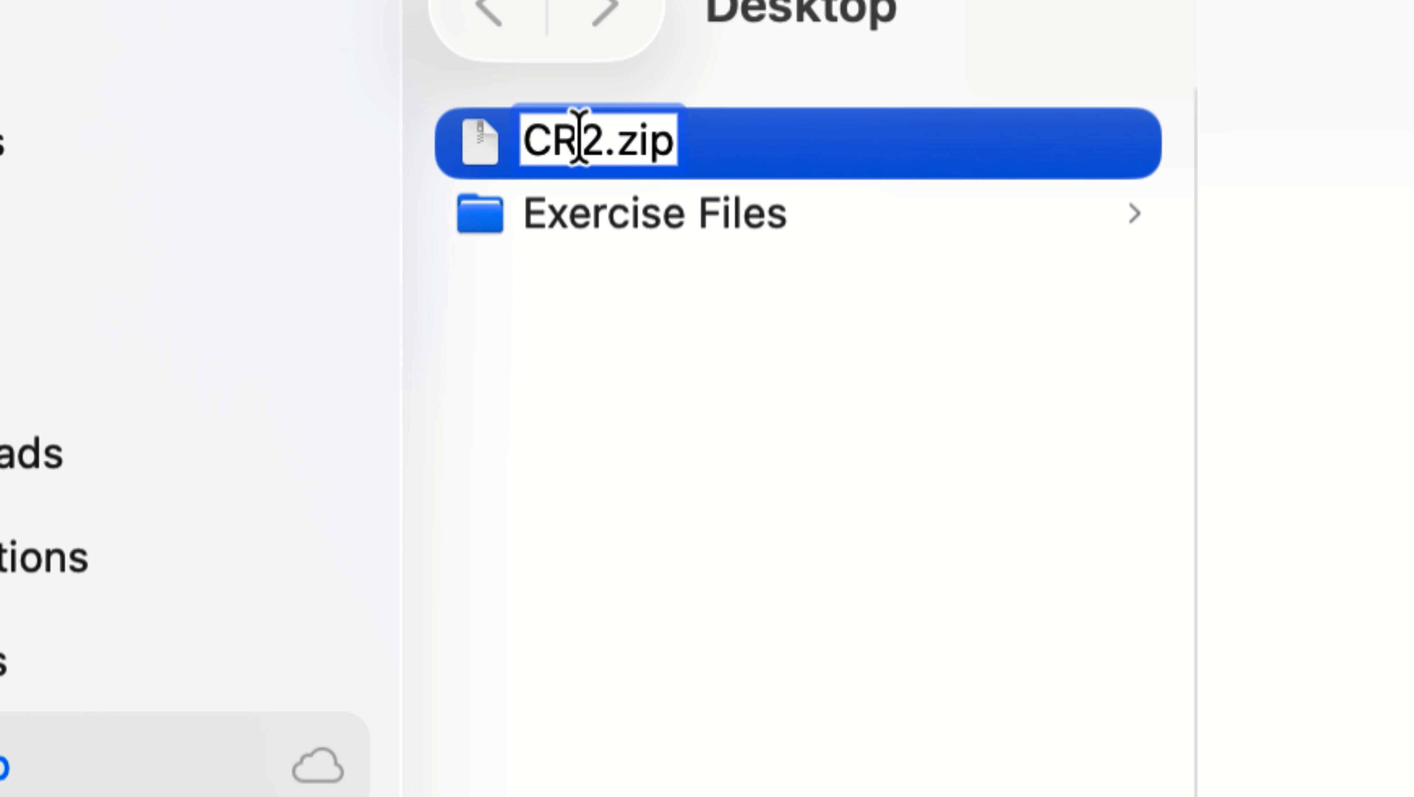
pyautogui.click(650, 335)
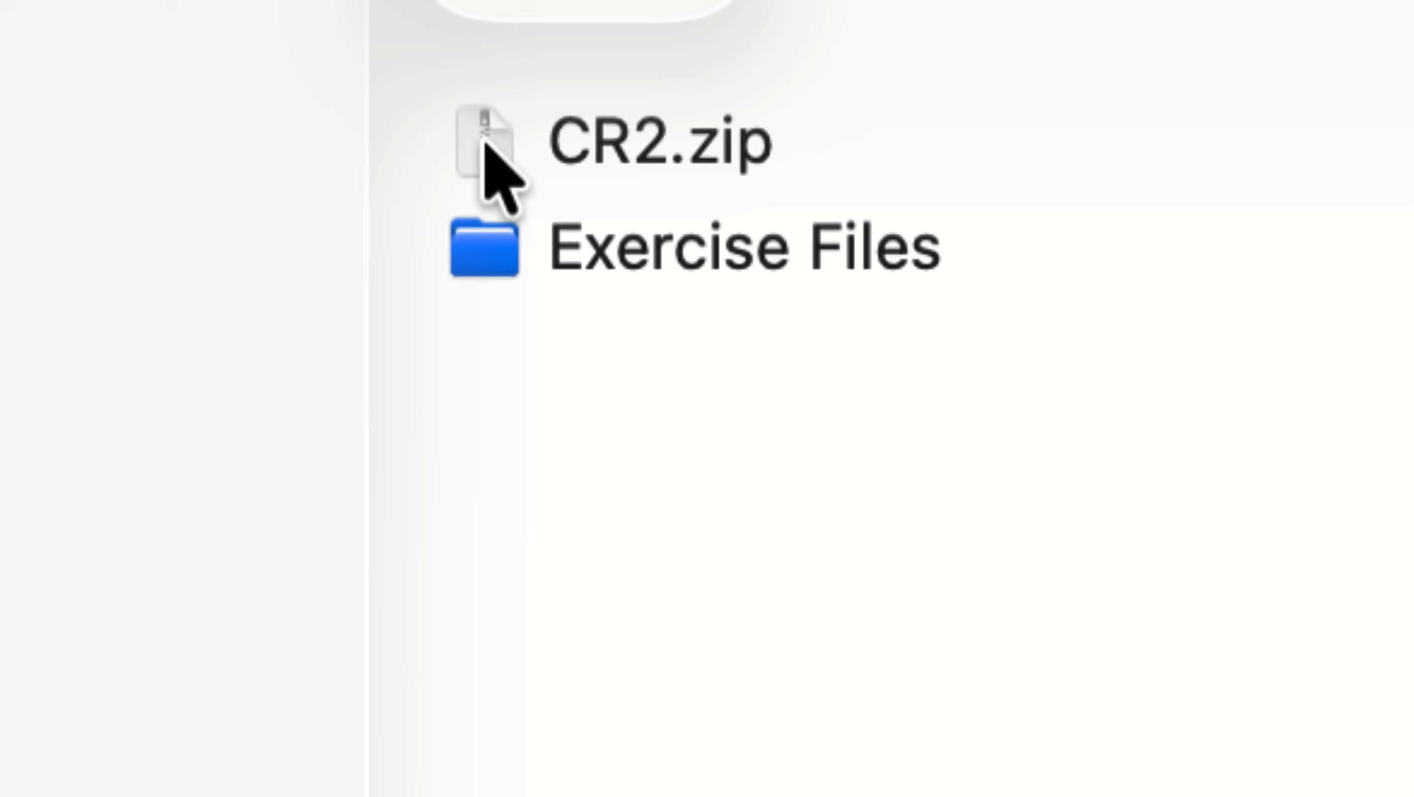
# Step: Extract the CR2.zip archive on the Desktop
pyautogui.click(484, 146)
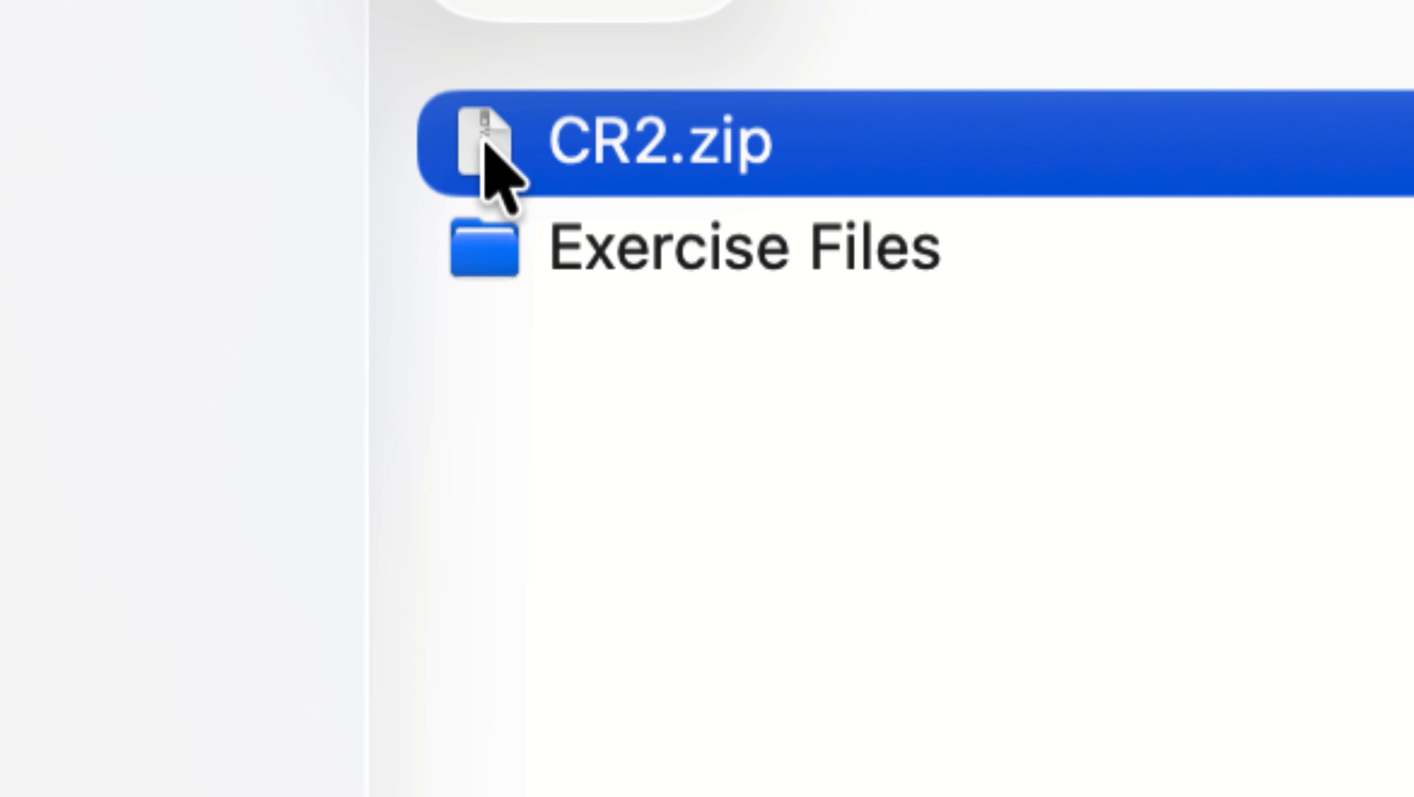
pyautogui.doubleClick(484, 146)
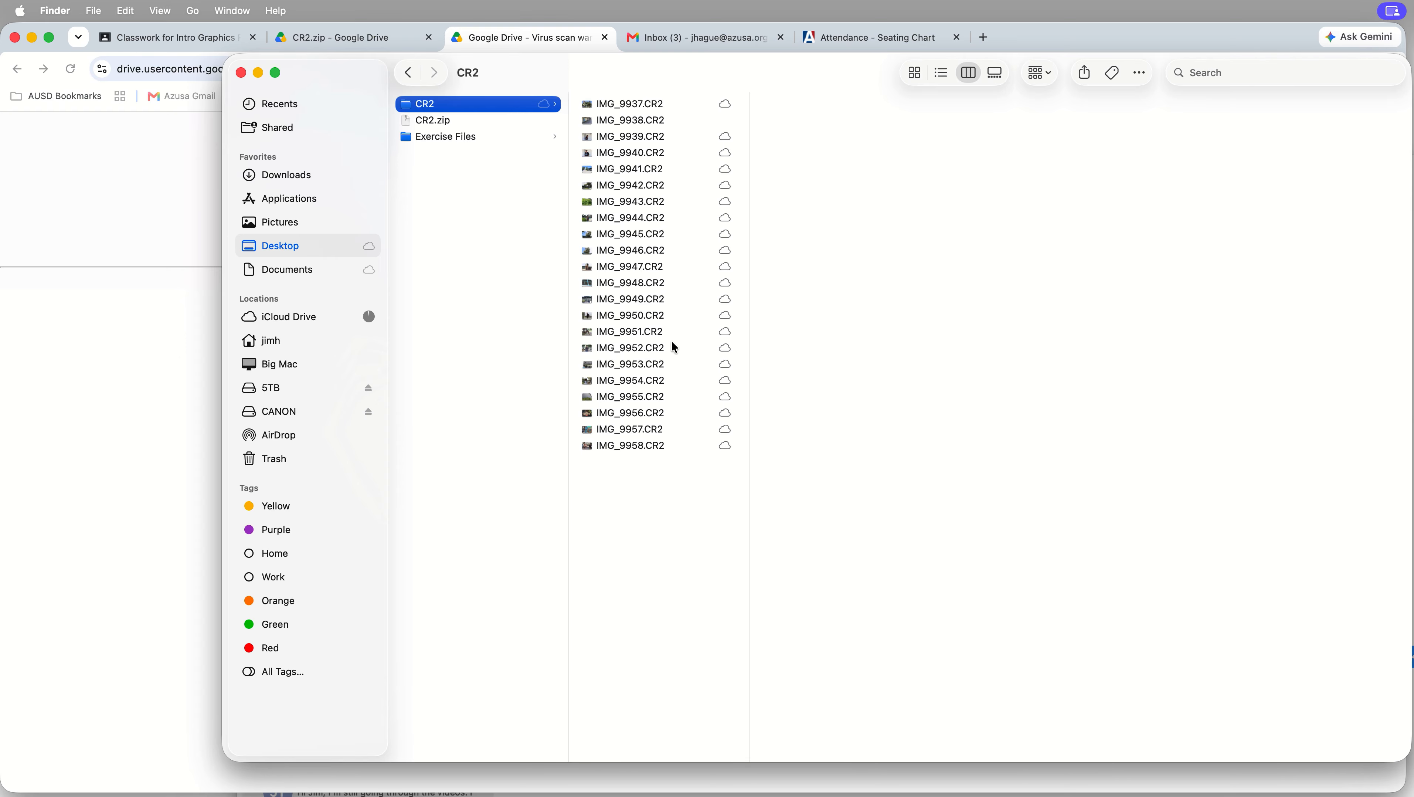
# Step: Open all the photos in the extracted CR2 folder together in Preview and fit the Preview window to the screen
pyautogui.moveTo(664, 486); pyautogui.dragTo(603, 102)
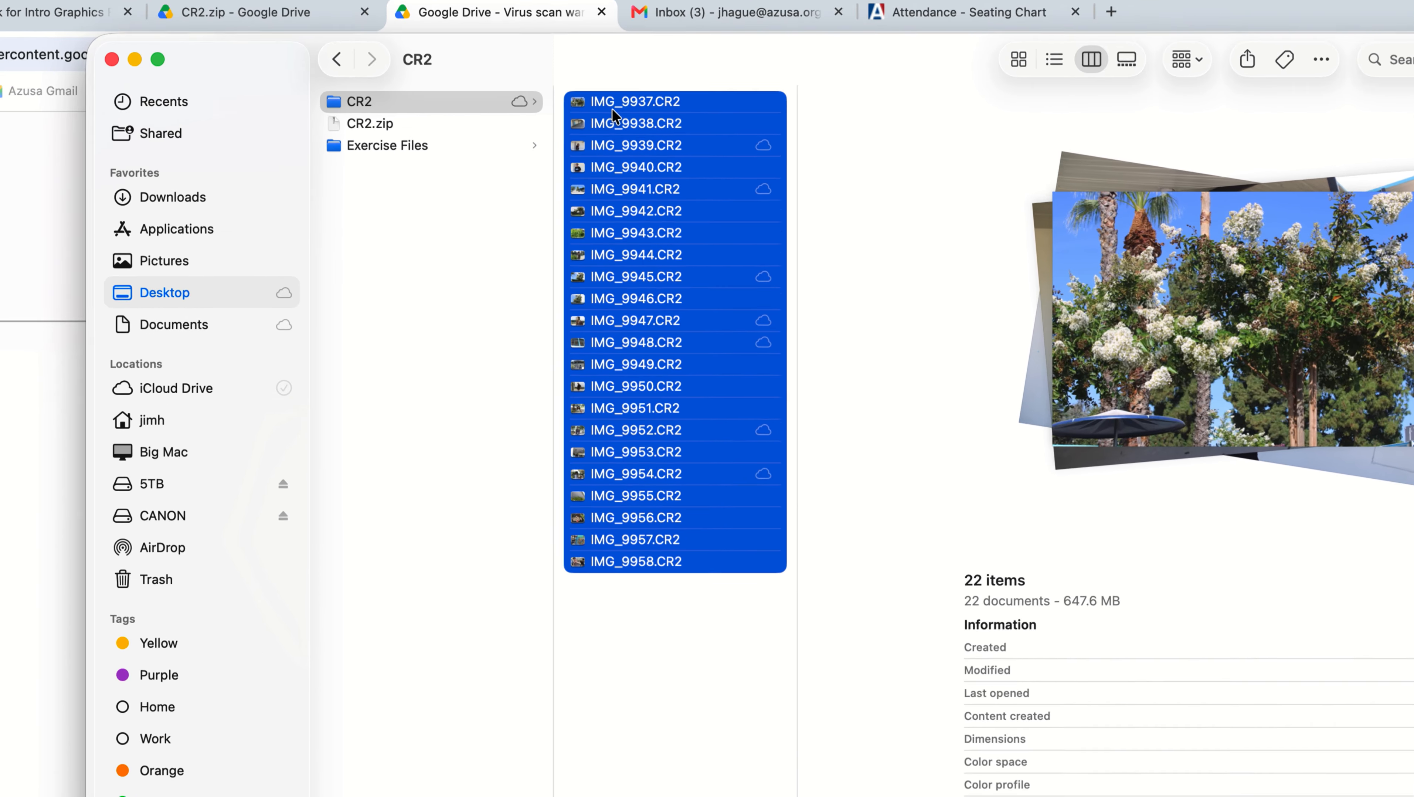
pyautogui.rightClick(612, 109)
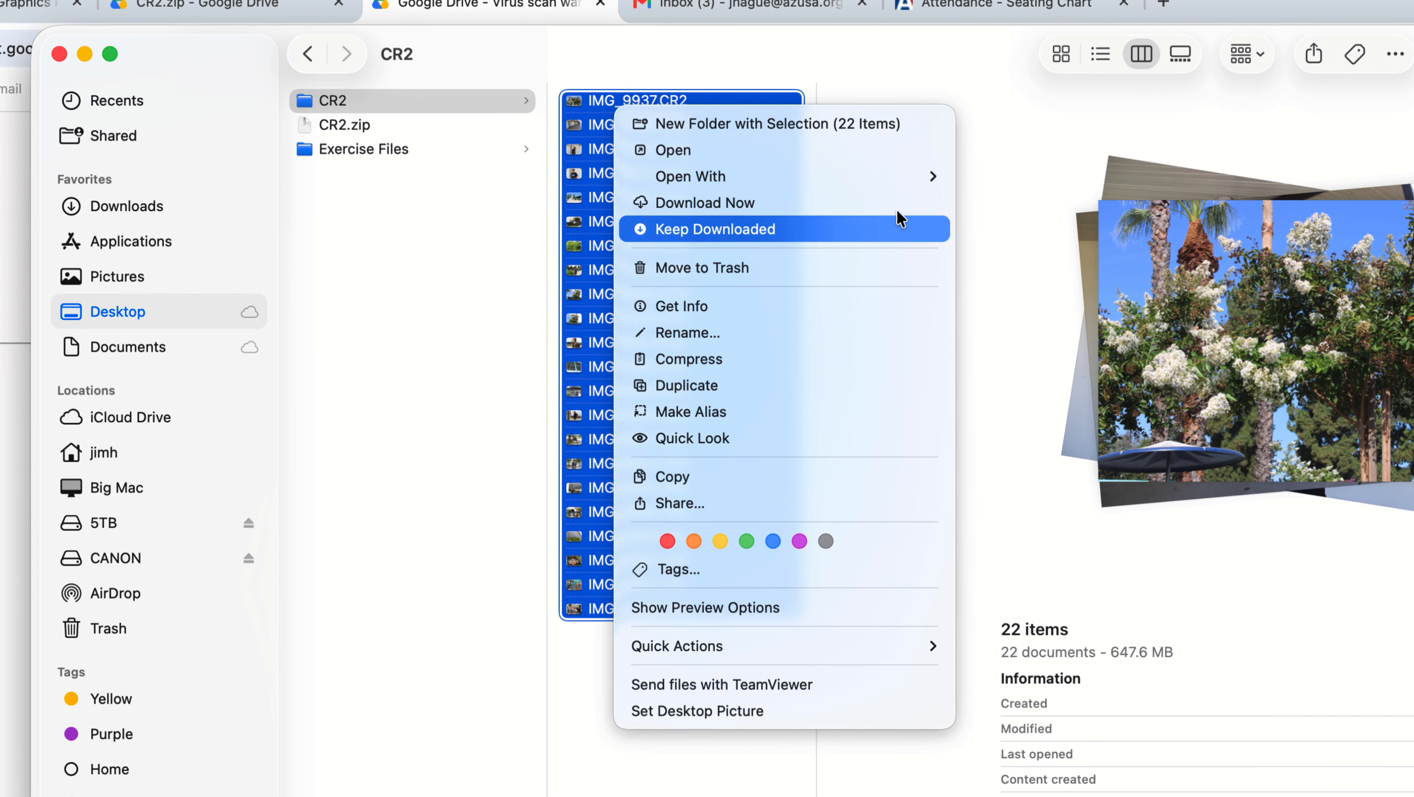
pyautogui.moveTo(943, 177)
pyautogui.click(1041, 240)
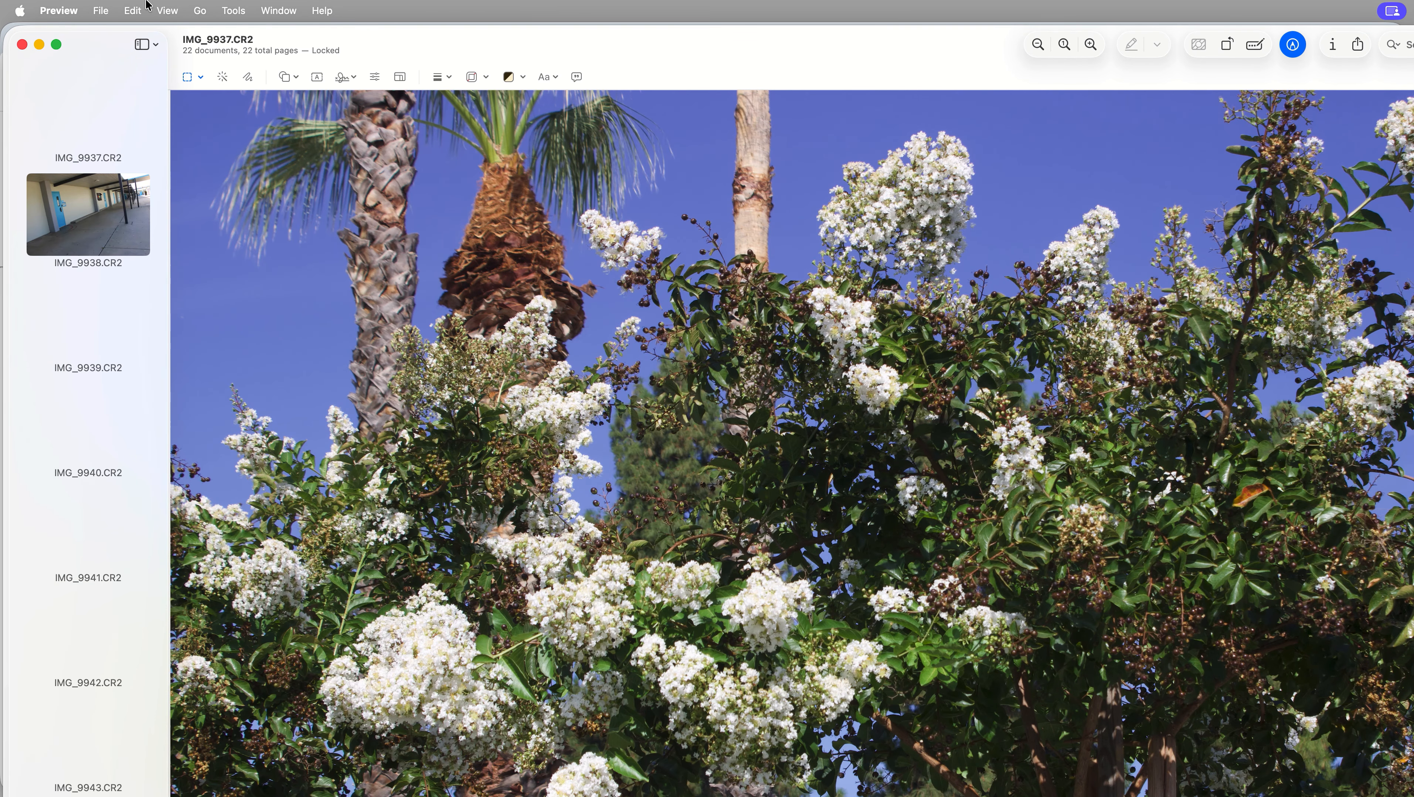
pyautogui.moveTo(100, 39); pyautogui.dragTo(98, 37)
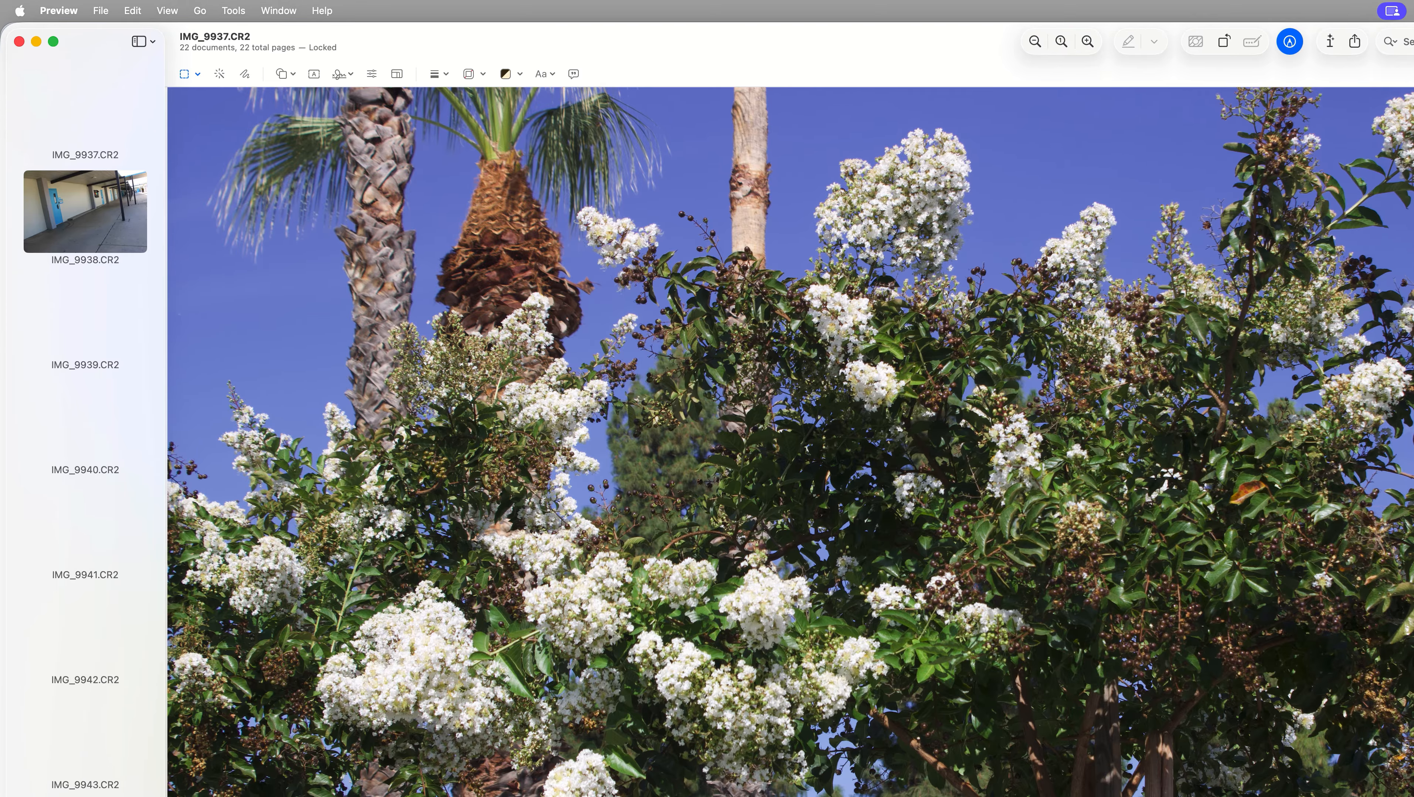
pyautogui.moveTo(1409, 792)
pyautogui.mouseDown()
pyautogui.moveTo(1363, 722)
pyautogui.moveTo(1333, 723)
pyautogui.moveTo(1340, 674)
pyautogui.moveTo(1413, 789)
pyautogui.mouseUp()
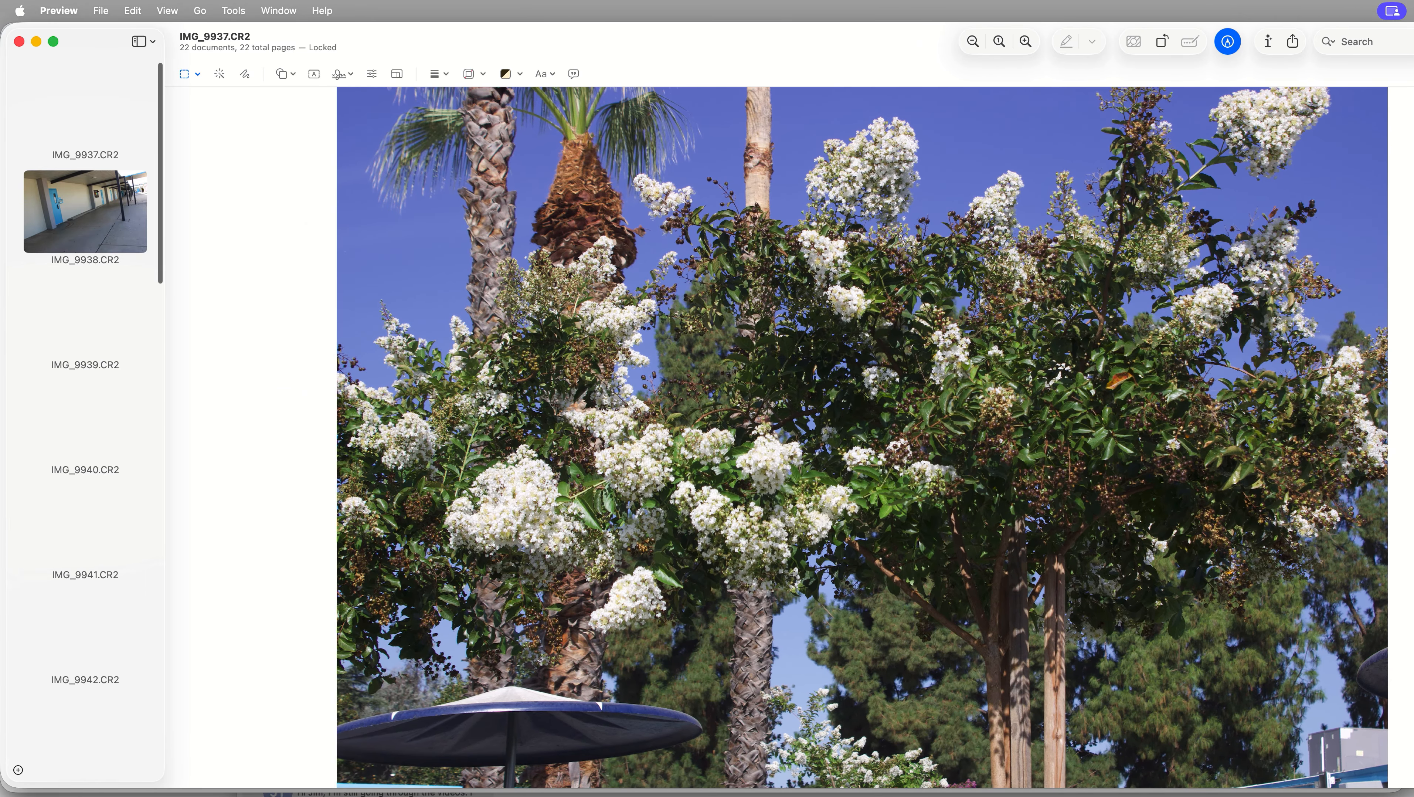
# Step: Browse several of the opened photos and their thumbnails, returning to IMG_9937.CR2
pyautogui.click(104, 306)
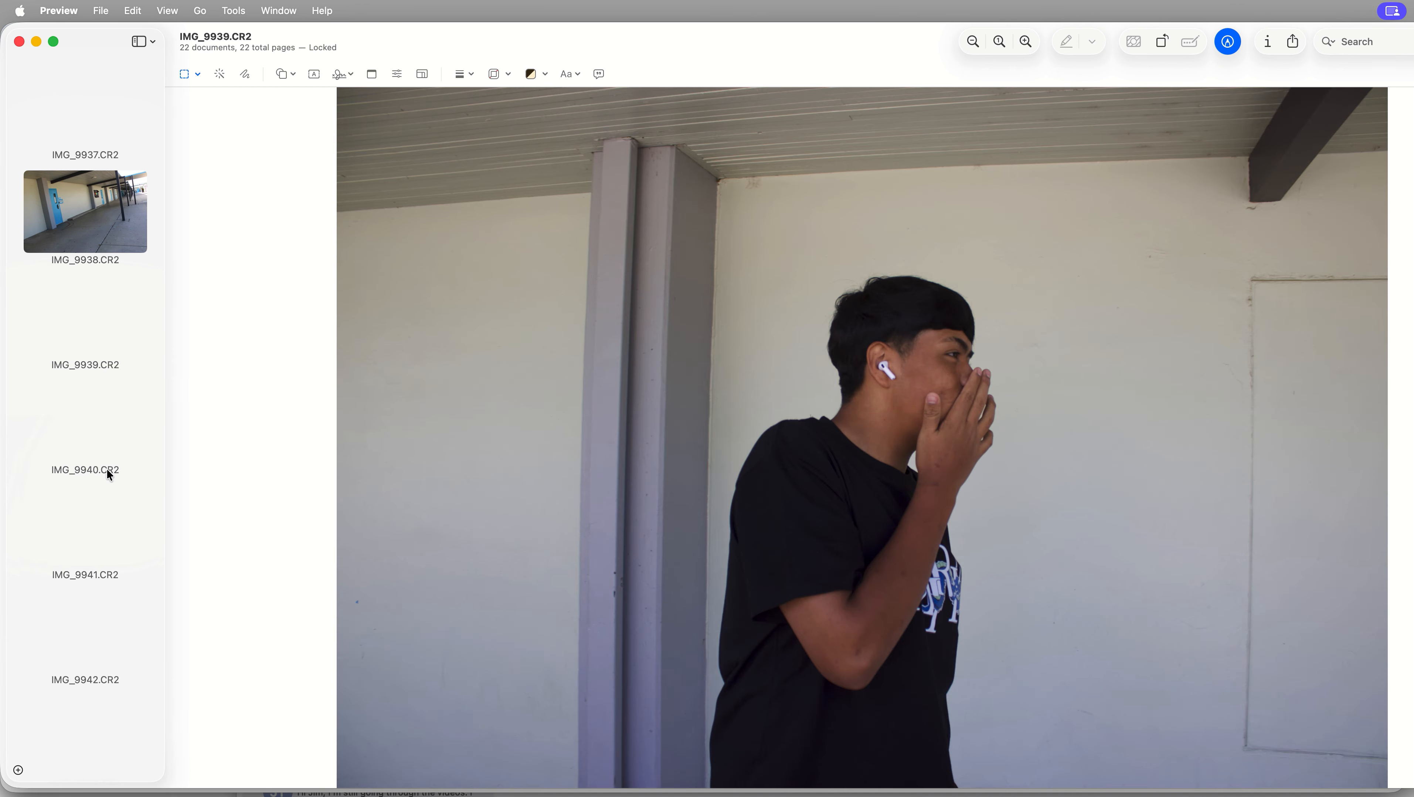
pyautogui.click(107, 470)
pyautogui.click(90, 599)
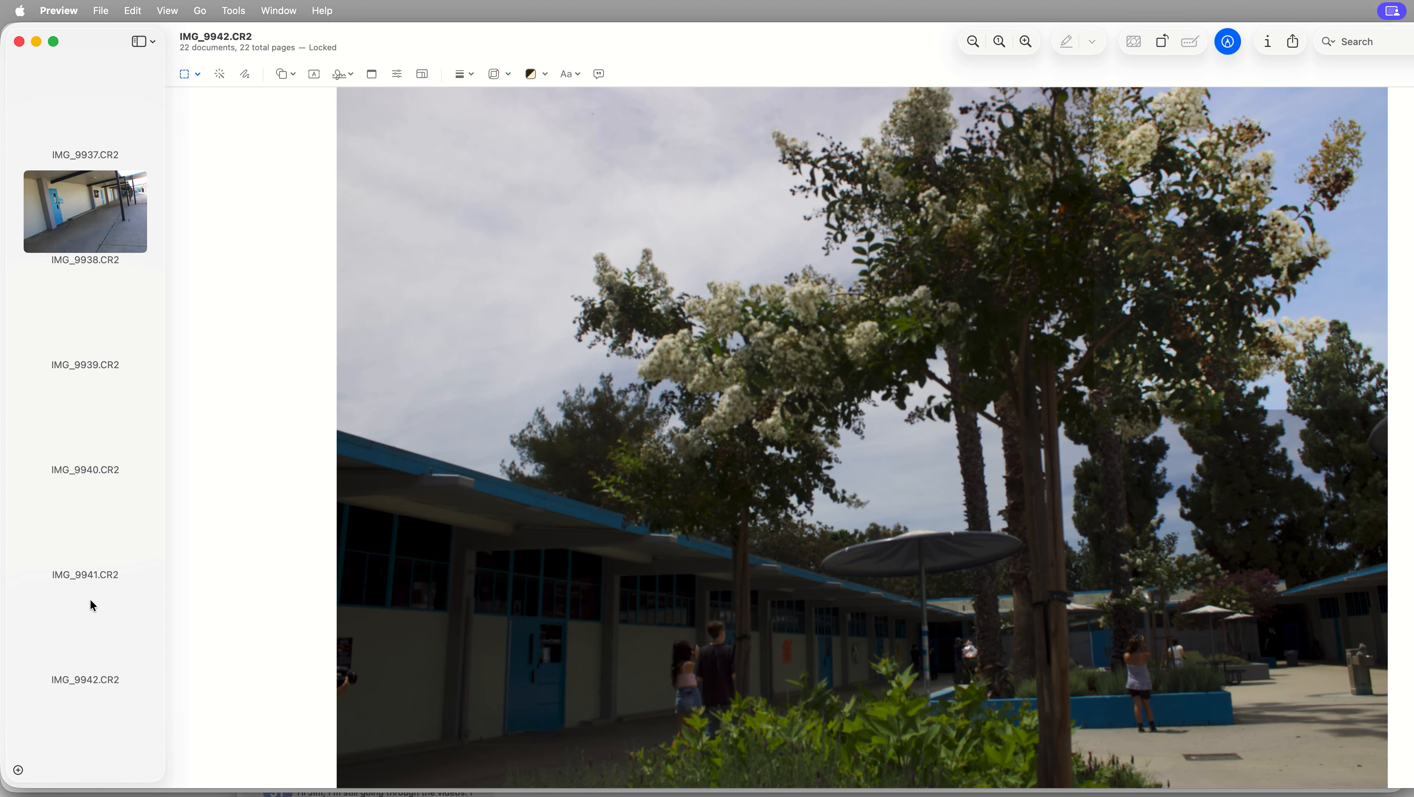
pyautogui.click(75, 104)
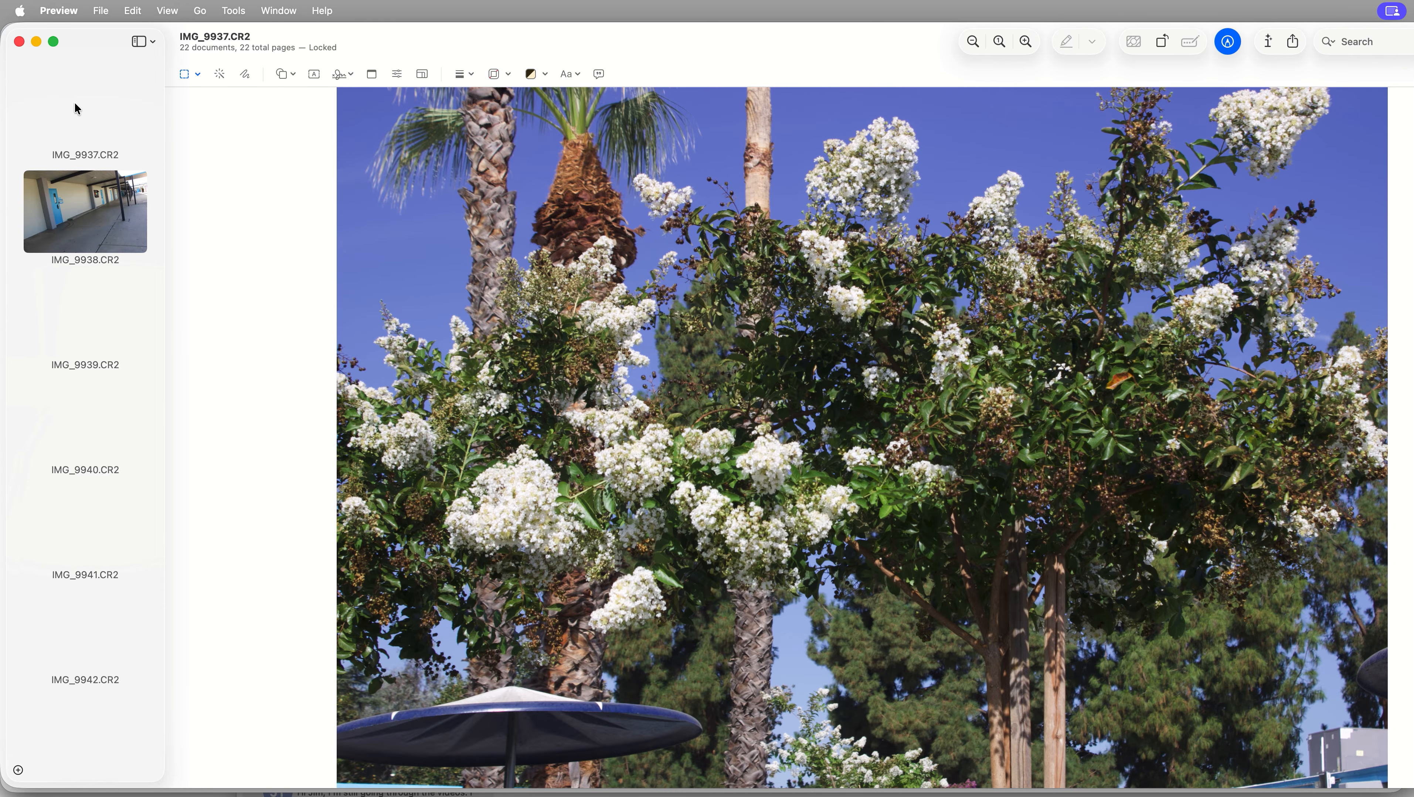
pyautogui.scroll(-15, 121, 457)
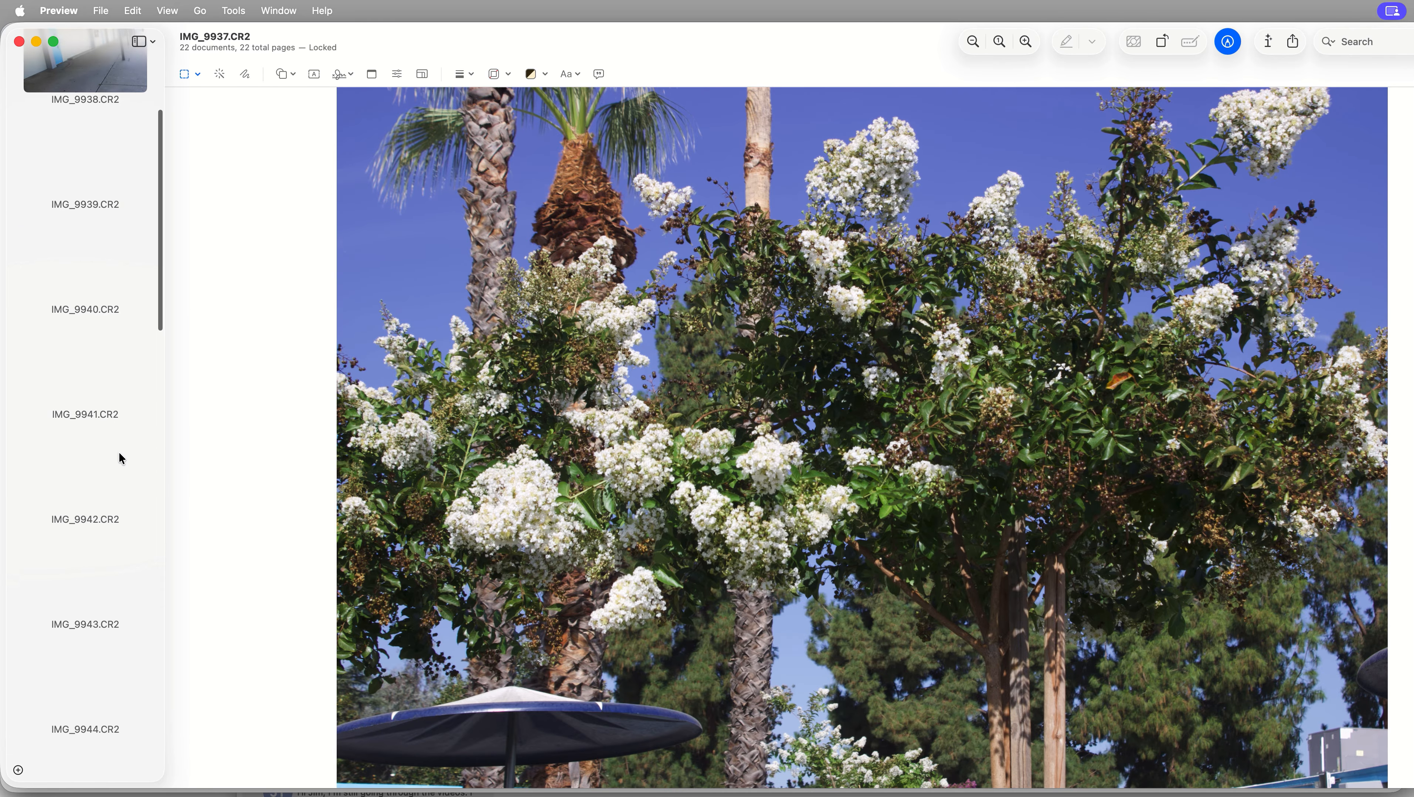
pyautogui.scroll(15, 121, 458)
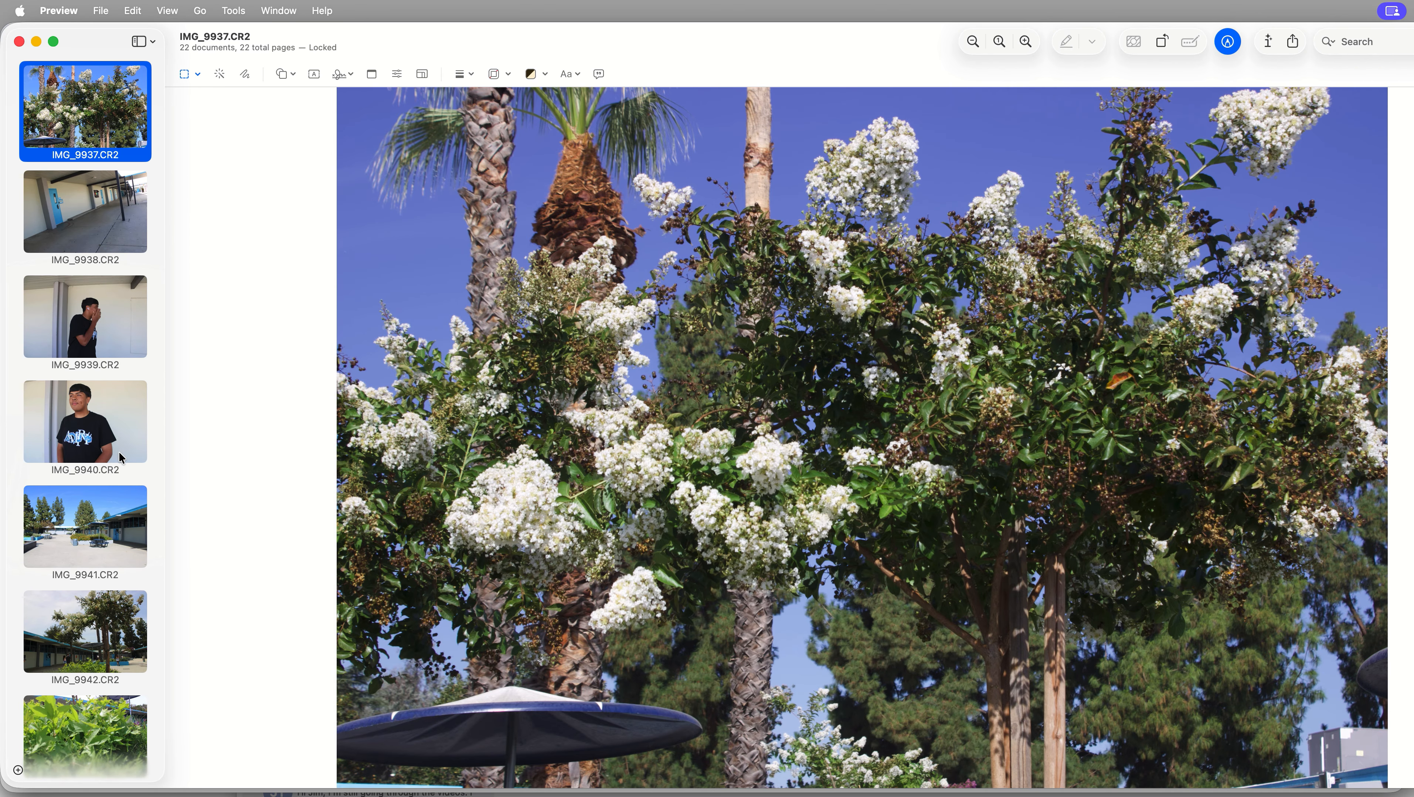
# Step: Switch to Finder, show the CR2 folder in column view and examine the file details of IMG_9937.CR2
pyautogui.press('super+Tab')
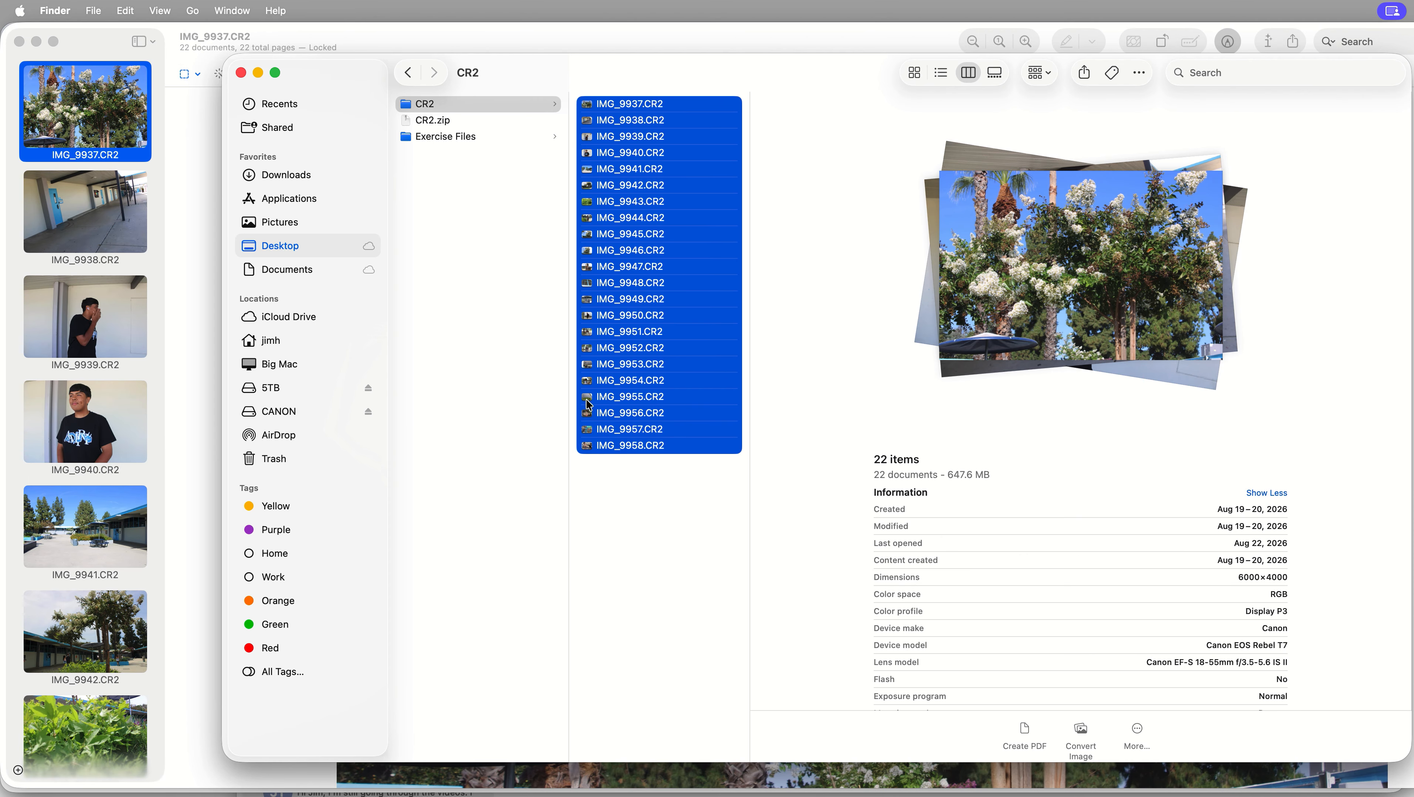
pyautogui.click(646, 461)
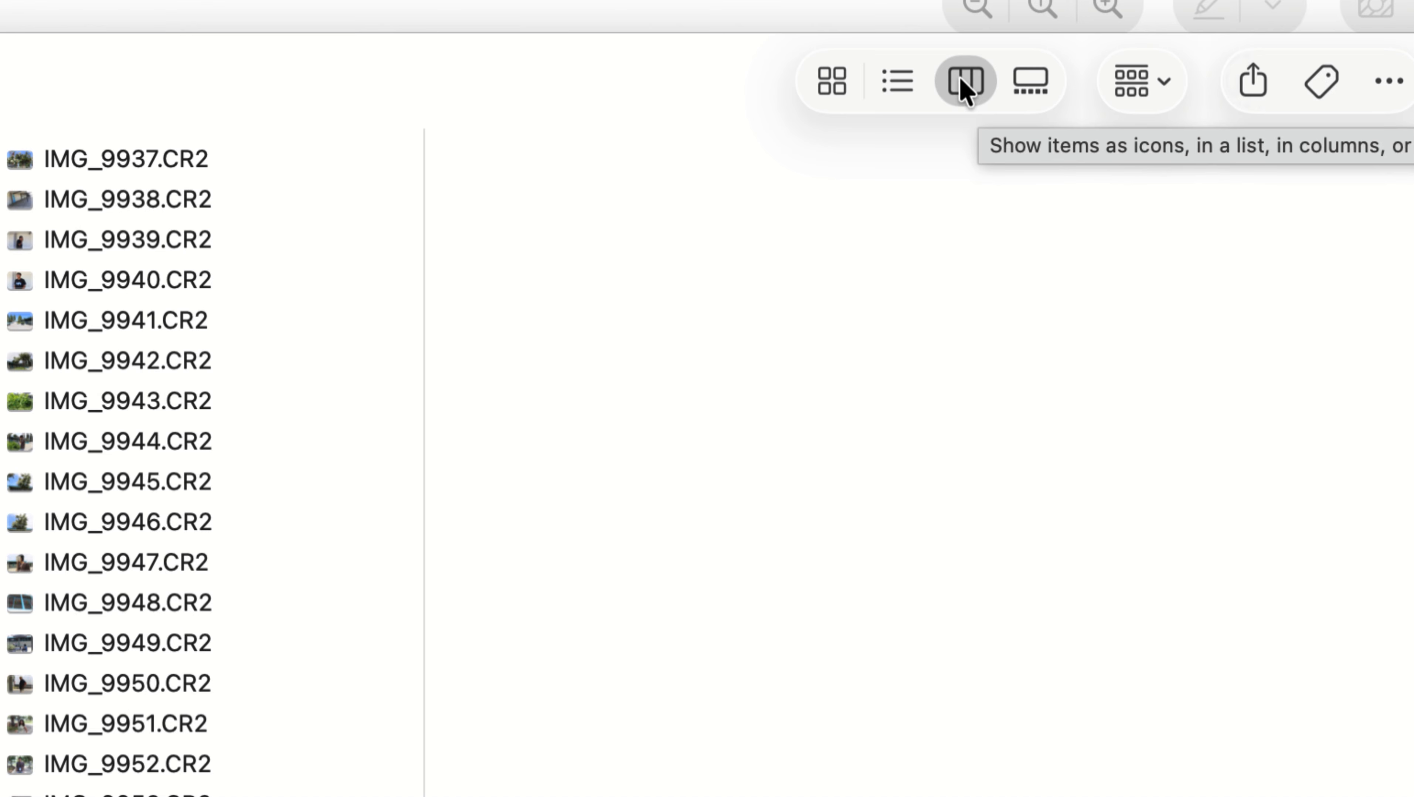
pyautogui.click(964, 88)
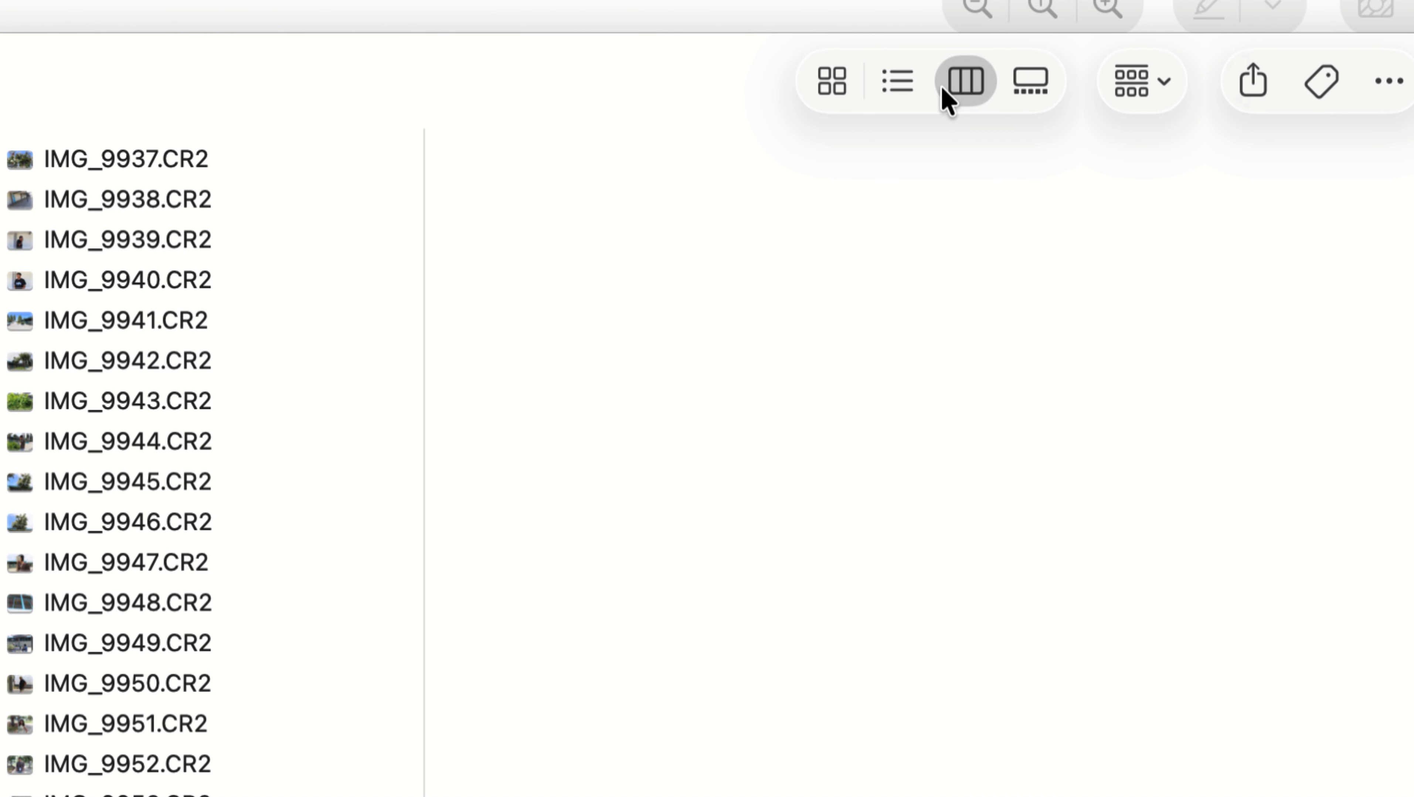
pyautogui.click(92, 161)
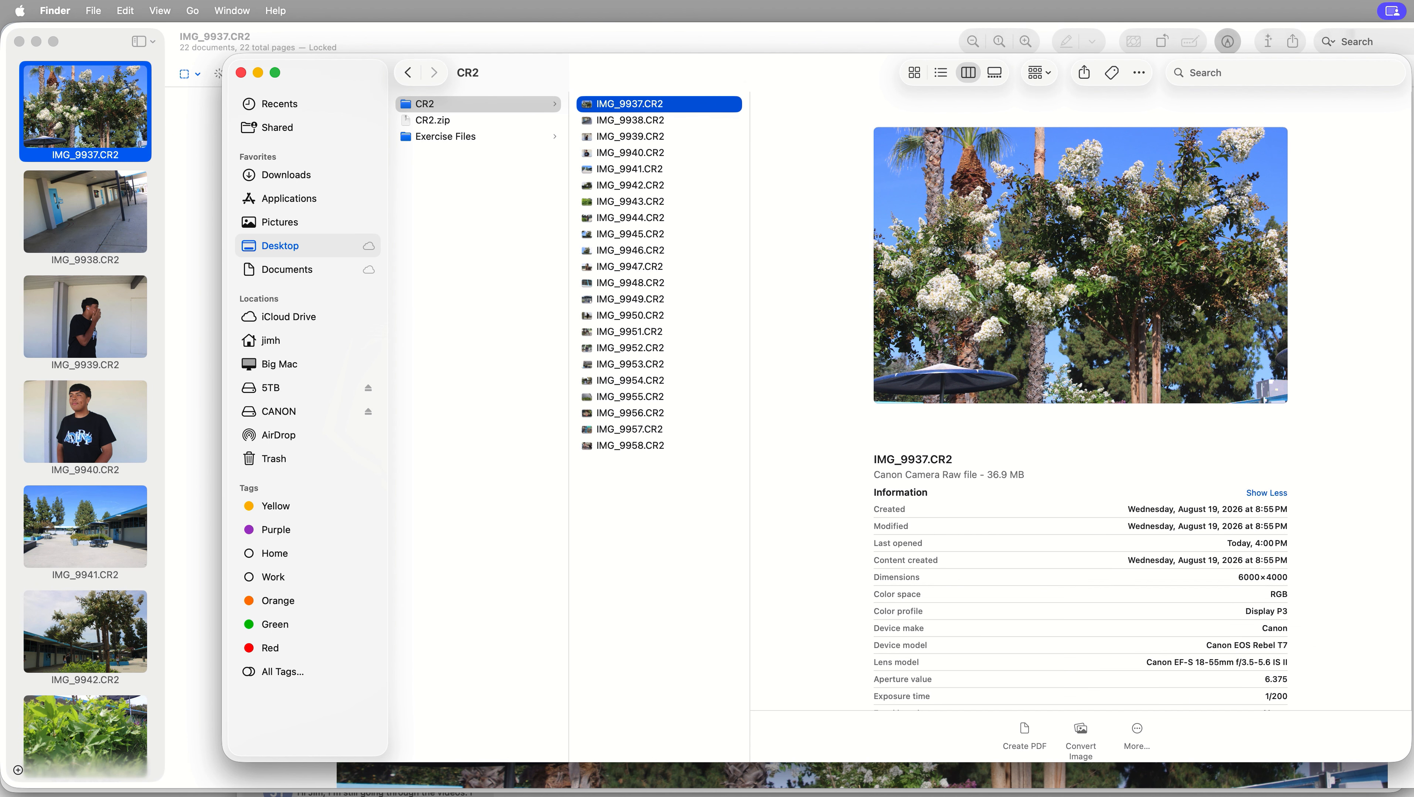
# Step: In Stickies, add "- We need to first change the file format from Cr2 —> JPEG" below "CR2 - Canon Rebel" and move the note out of view
pyautogui.press('super+Tab')
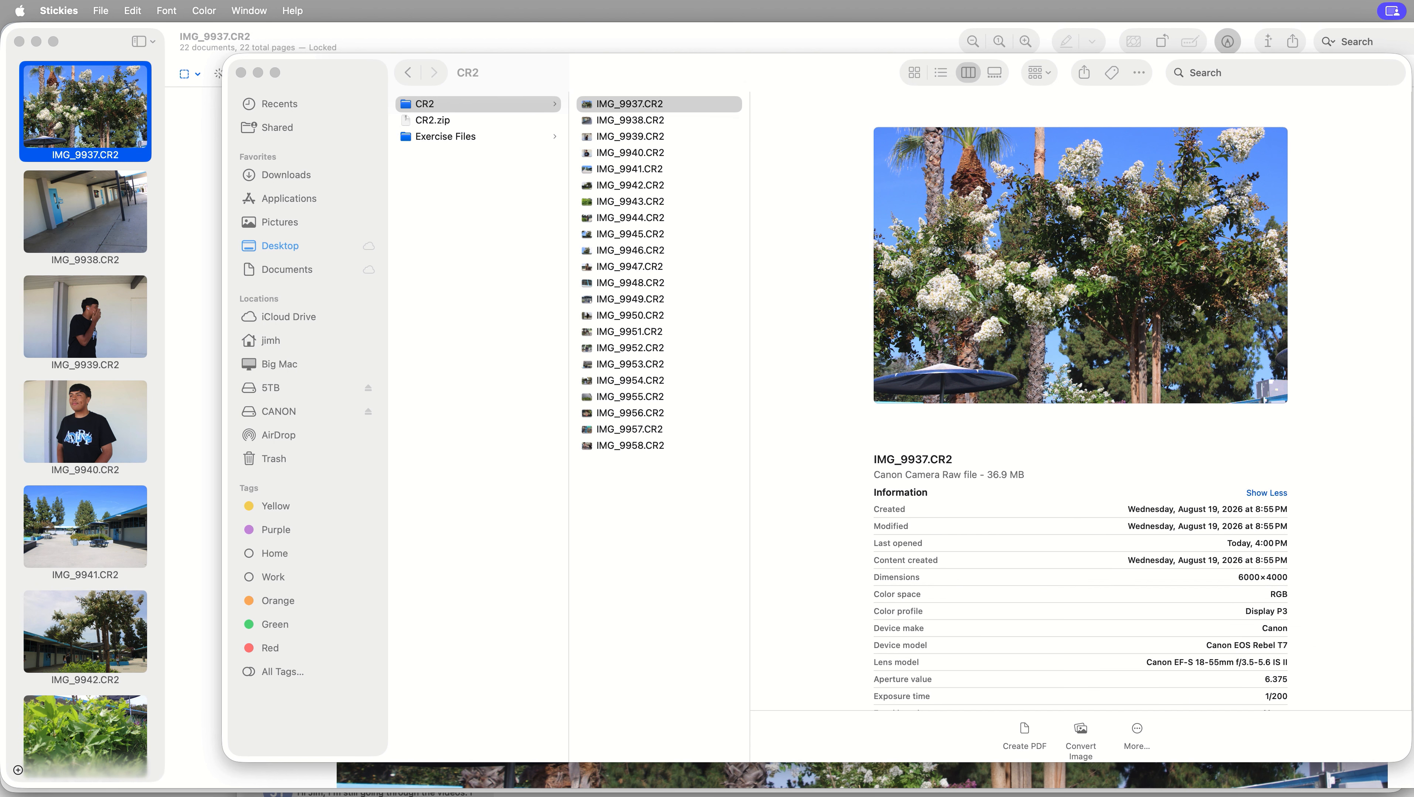
pyautogui.moveTo(1083, 339); pyautogui.dragTo(733, 256)
pyautogui.press('Return')
pyautogui.write('- We need to')
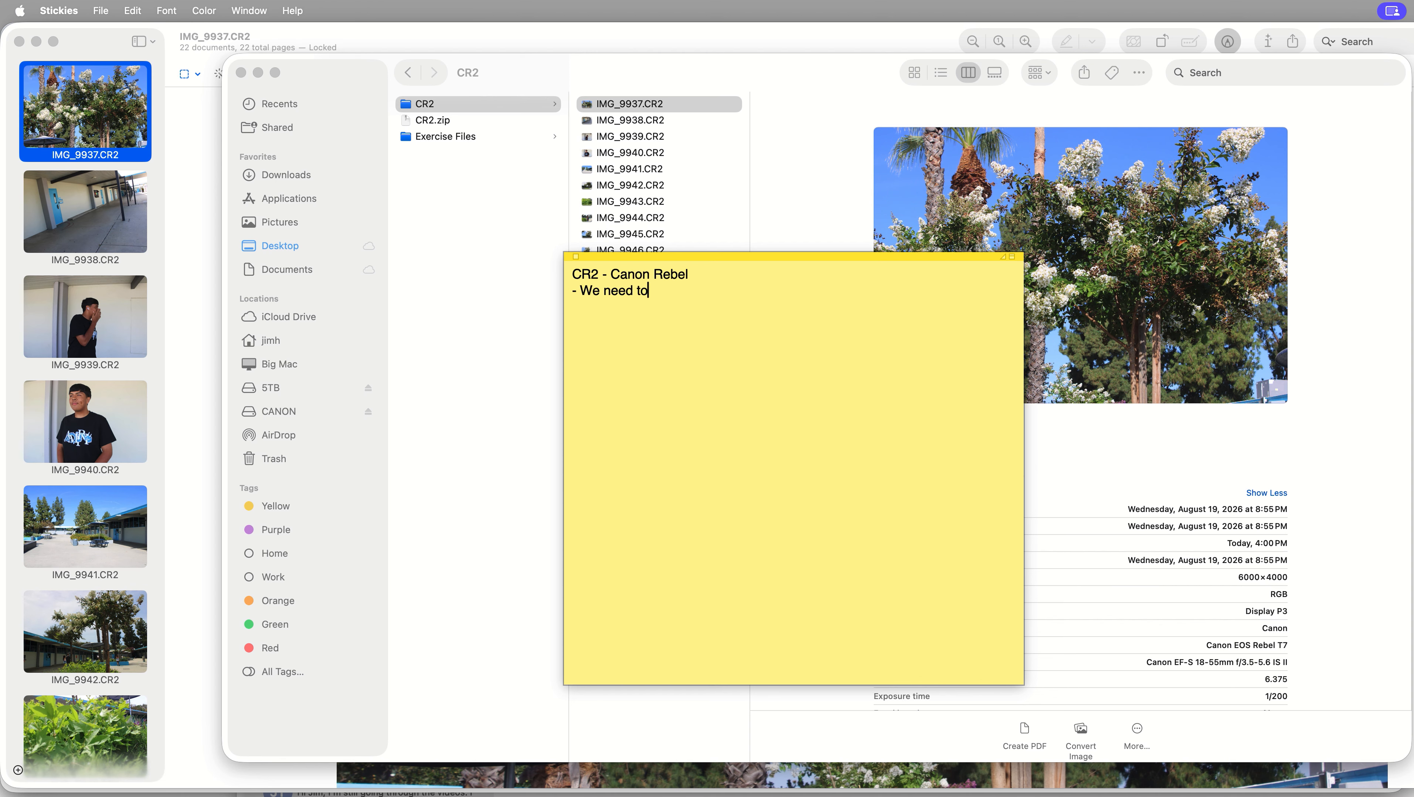
pyautogui.write(' first change the form')
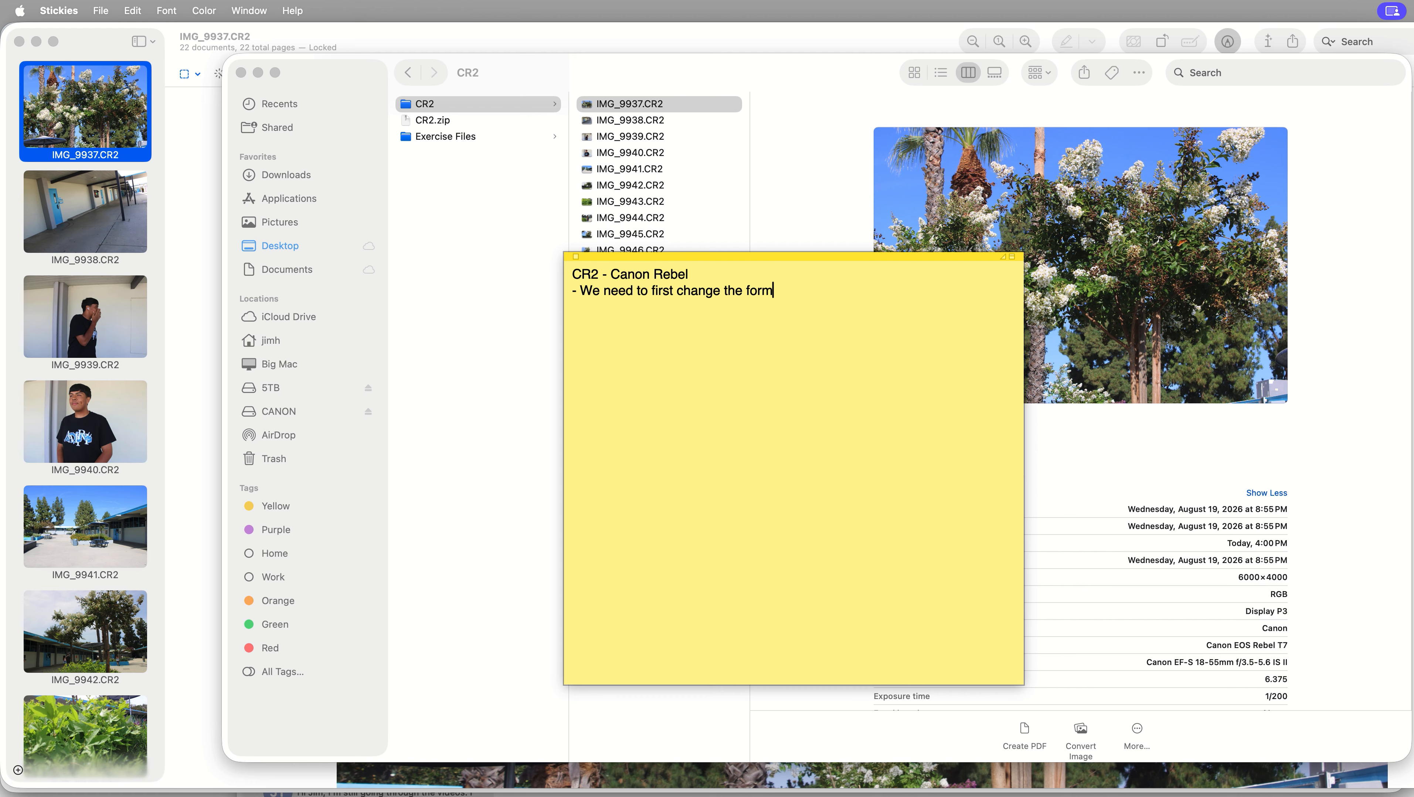
pyautogui.write('at')
pyautogui.press('BackSpace')
pyautogui.press('BackSpace')
pyautogui.press('BackSpace')
pyautogui.press('BackSpace')
pyautogui.press('BackSpace')
pyautogui.write('ile format')
pyautogui.write(' from Cr2')
pyautogui.write(' --> JPE')
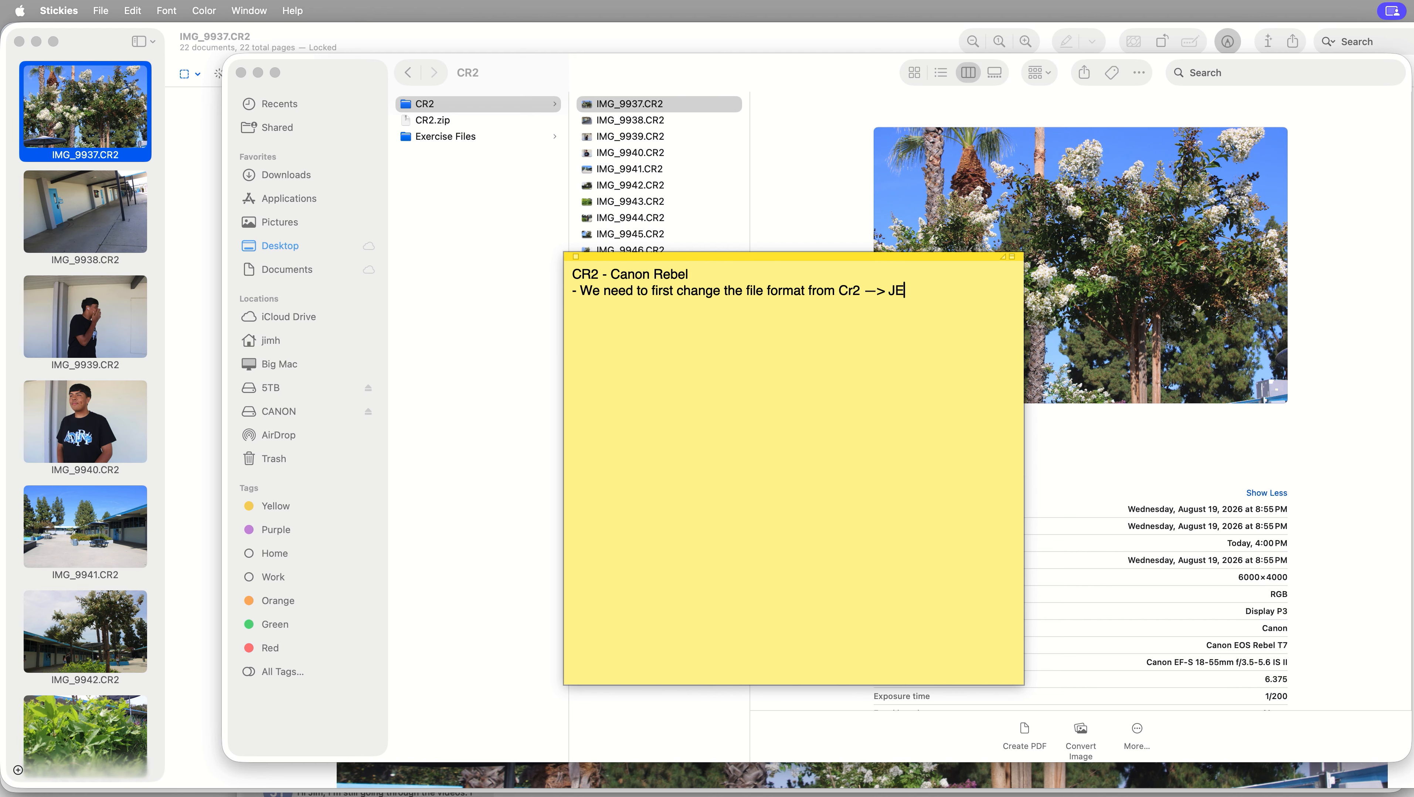
pyautogui.write('G')
pyautogui.moveTo(640, 250); pyautogui.dragTo(1413, 486)
pyautogui.moveTo(763, 257); pyautogui.dragTo(1413, 634)
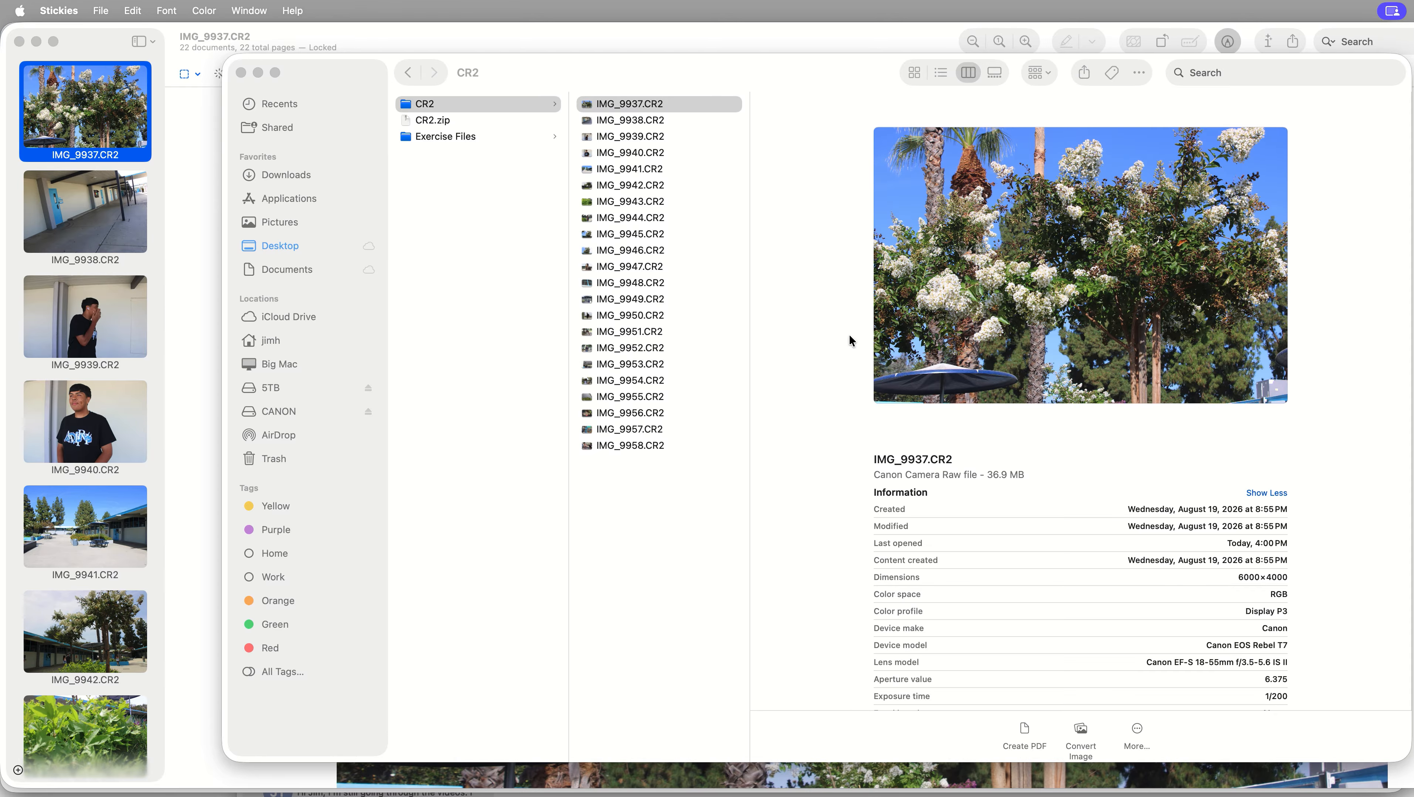
# Step: Switch back to Preview and select all the opened photos in the thumbnail list
pyautogui.click(79, 39)
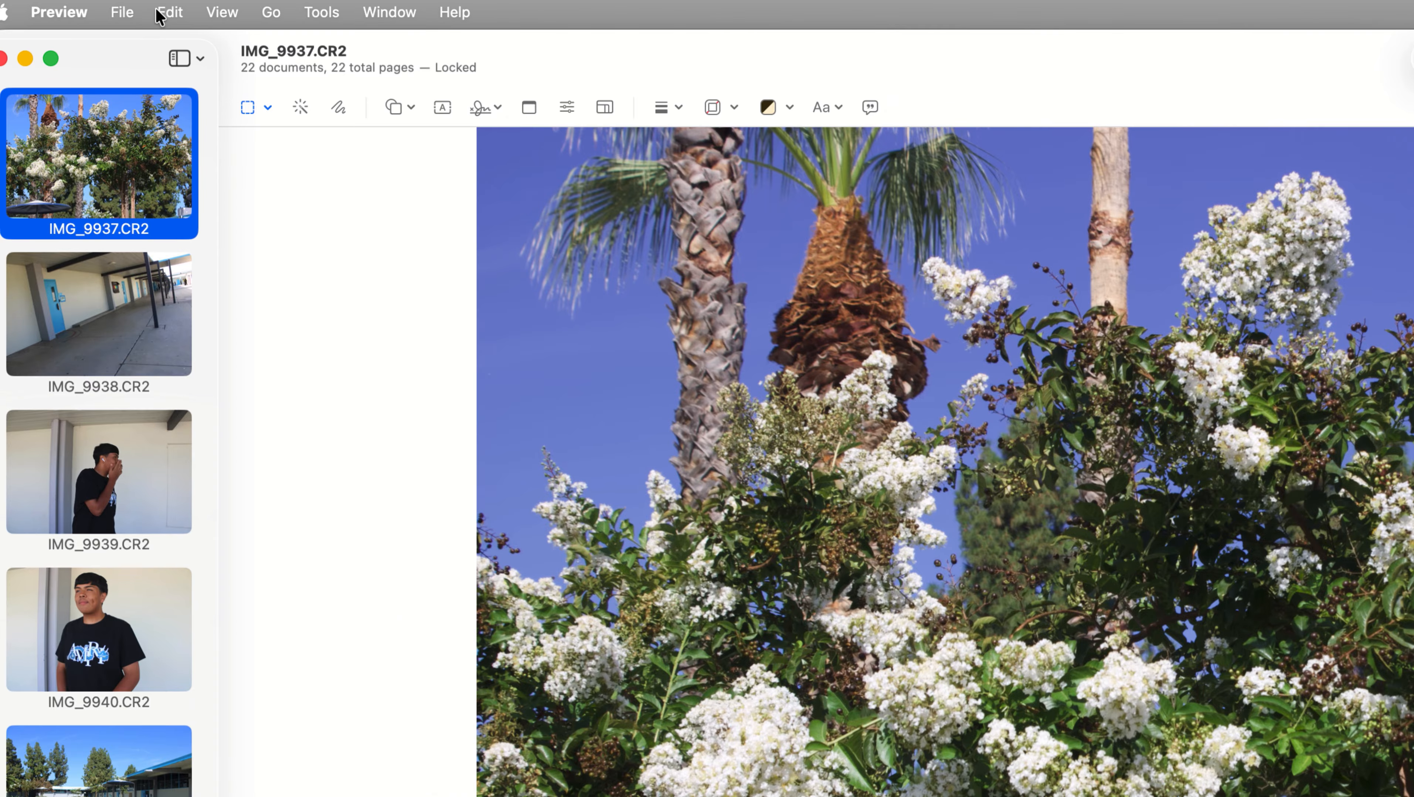
pyautogui.click(132, 10)
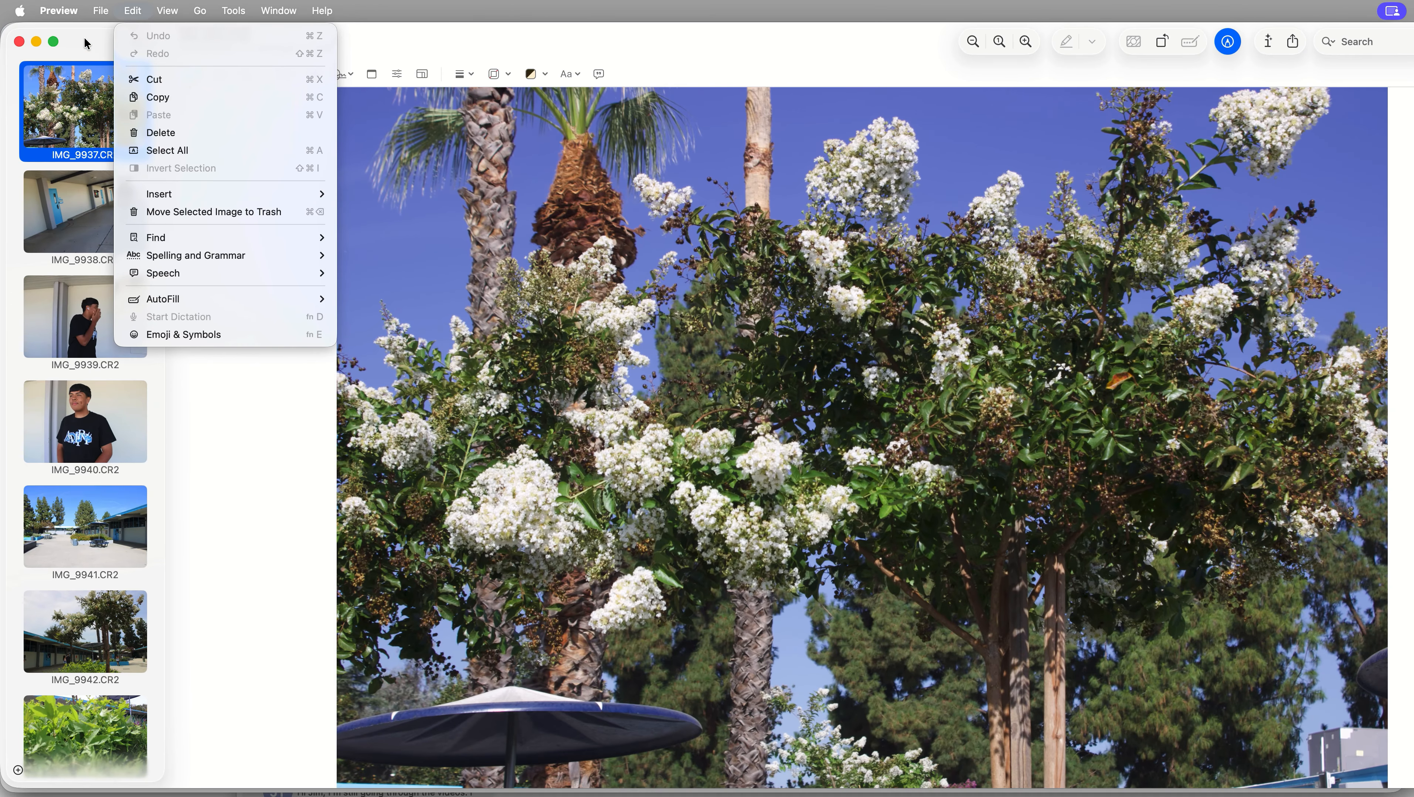
pyautogui.click(92, 46)
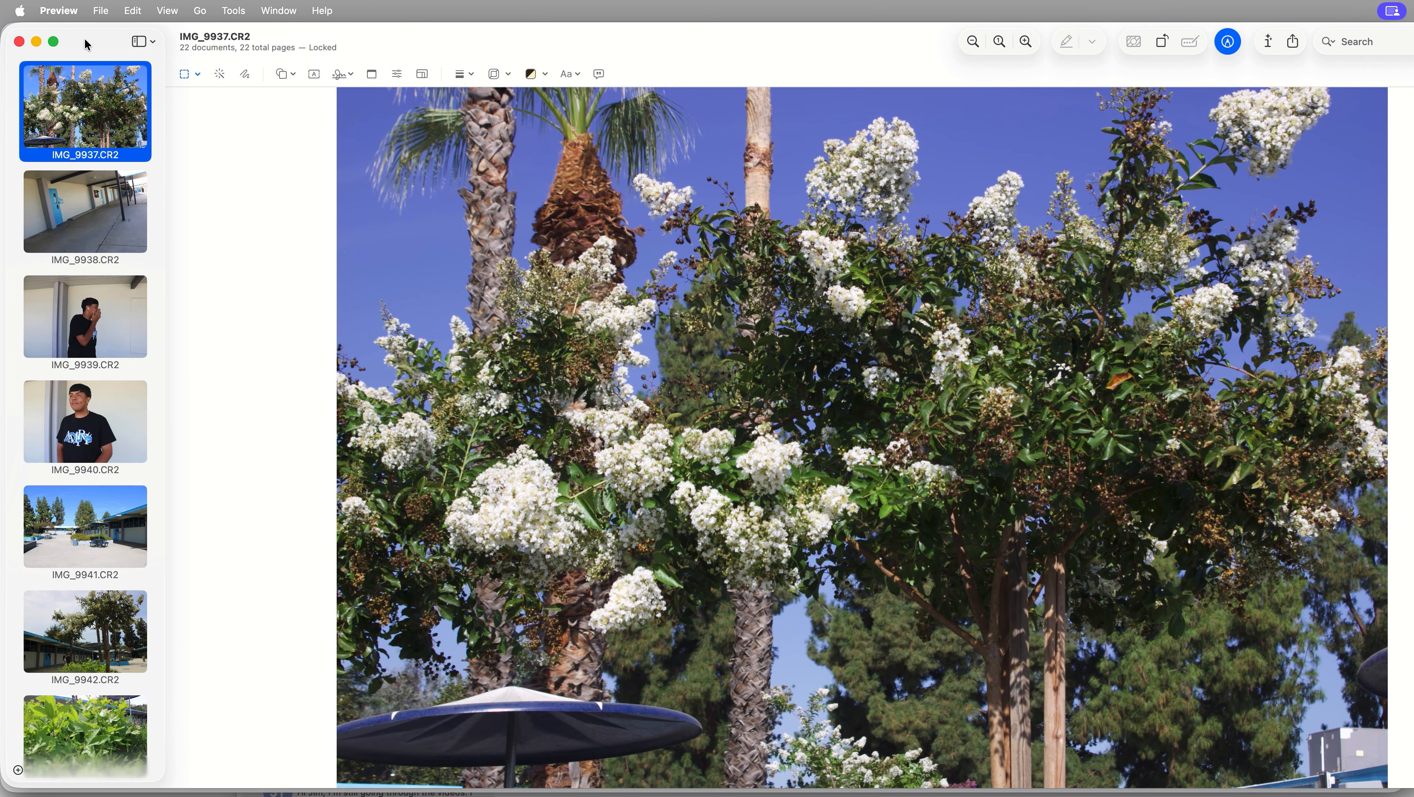
pyautogui.press('super+a')
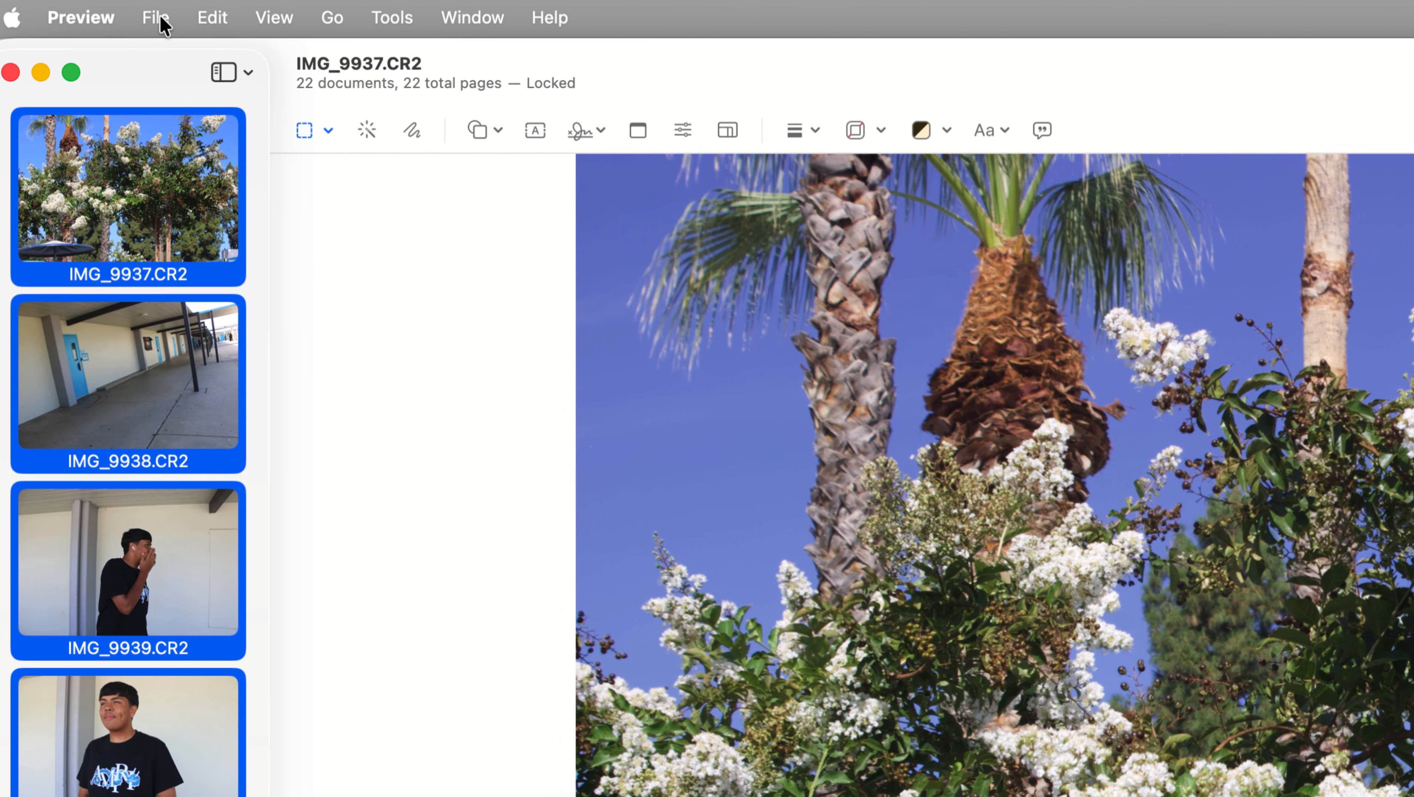
# Step: Start exporting the selected images and choose the CR2 folder on the Desktop as the destination
pyautogui.click(121, 13)
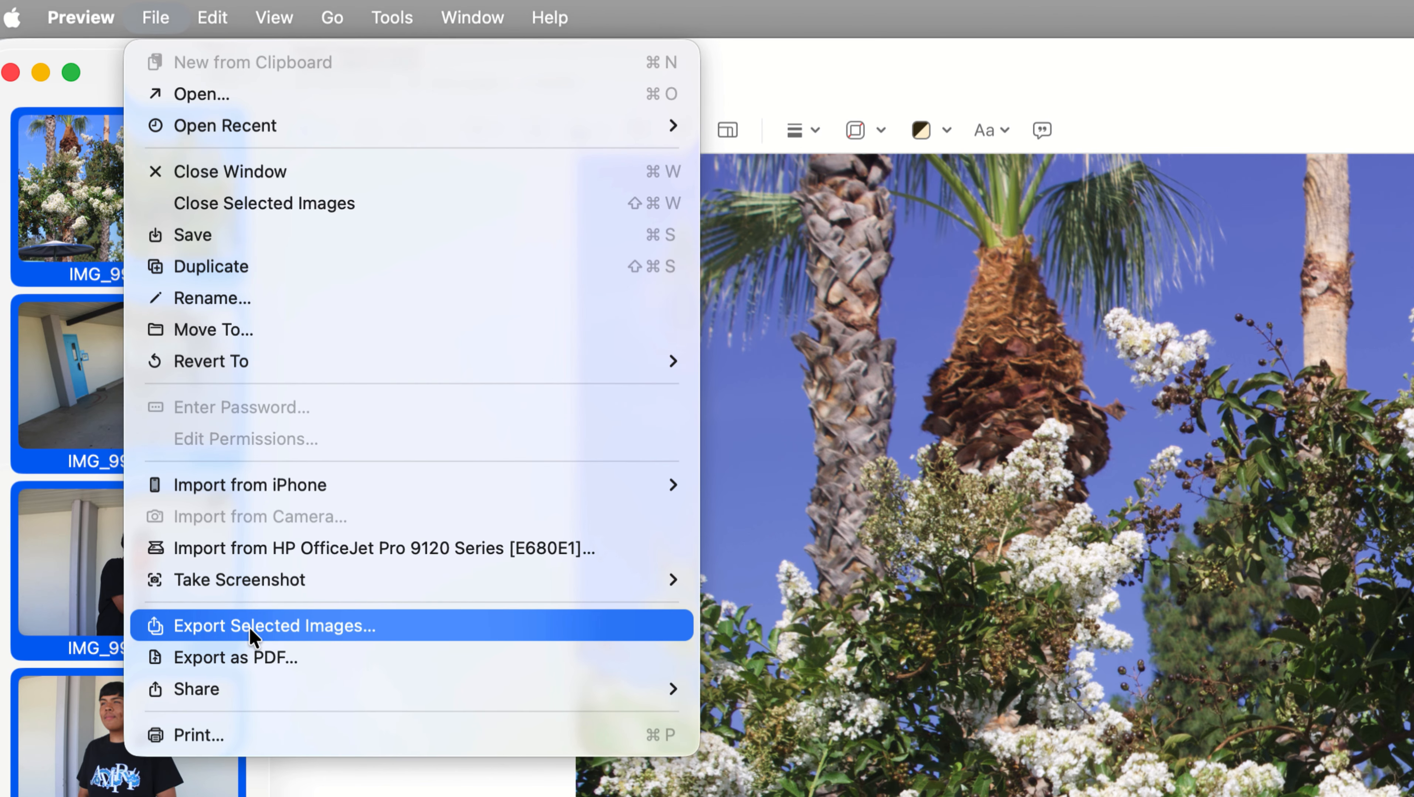
pyautogui.click(294, 633)
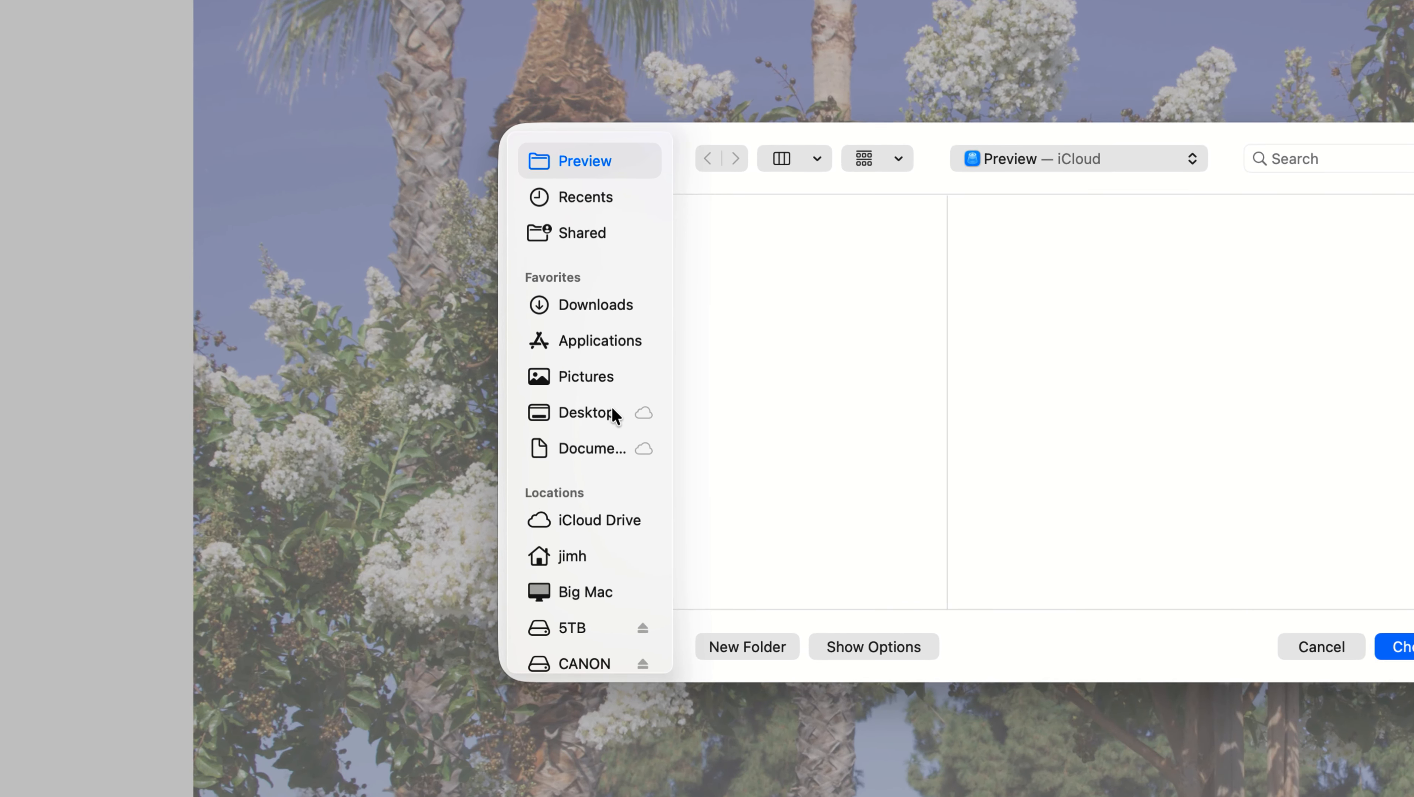
pyautogui.click(596, 414)
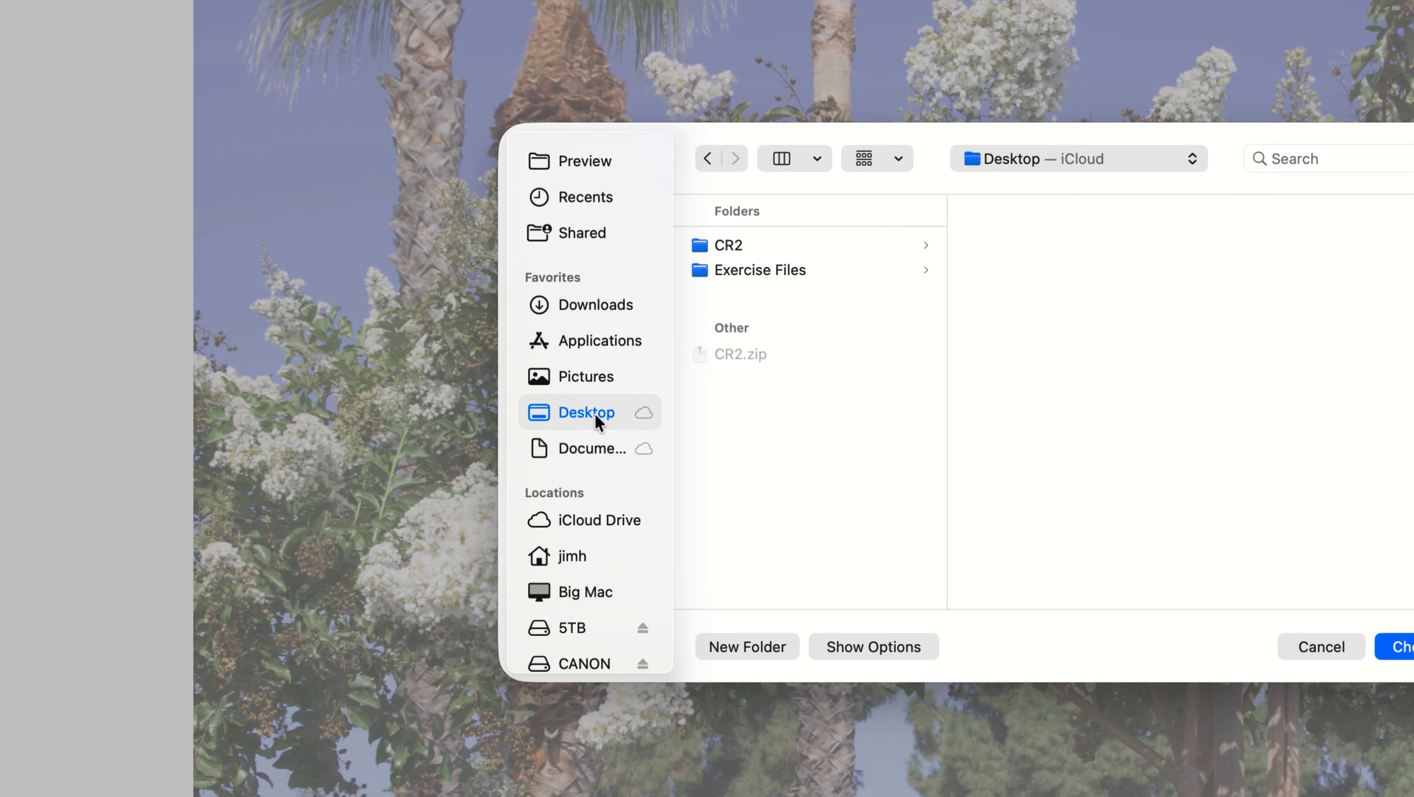
pyautogui.click(731, 249)
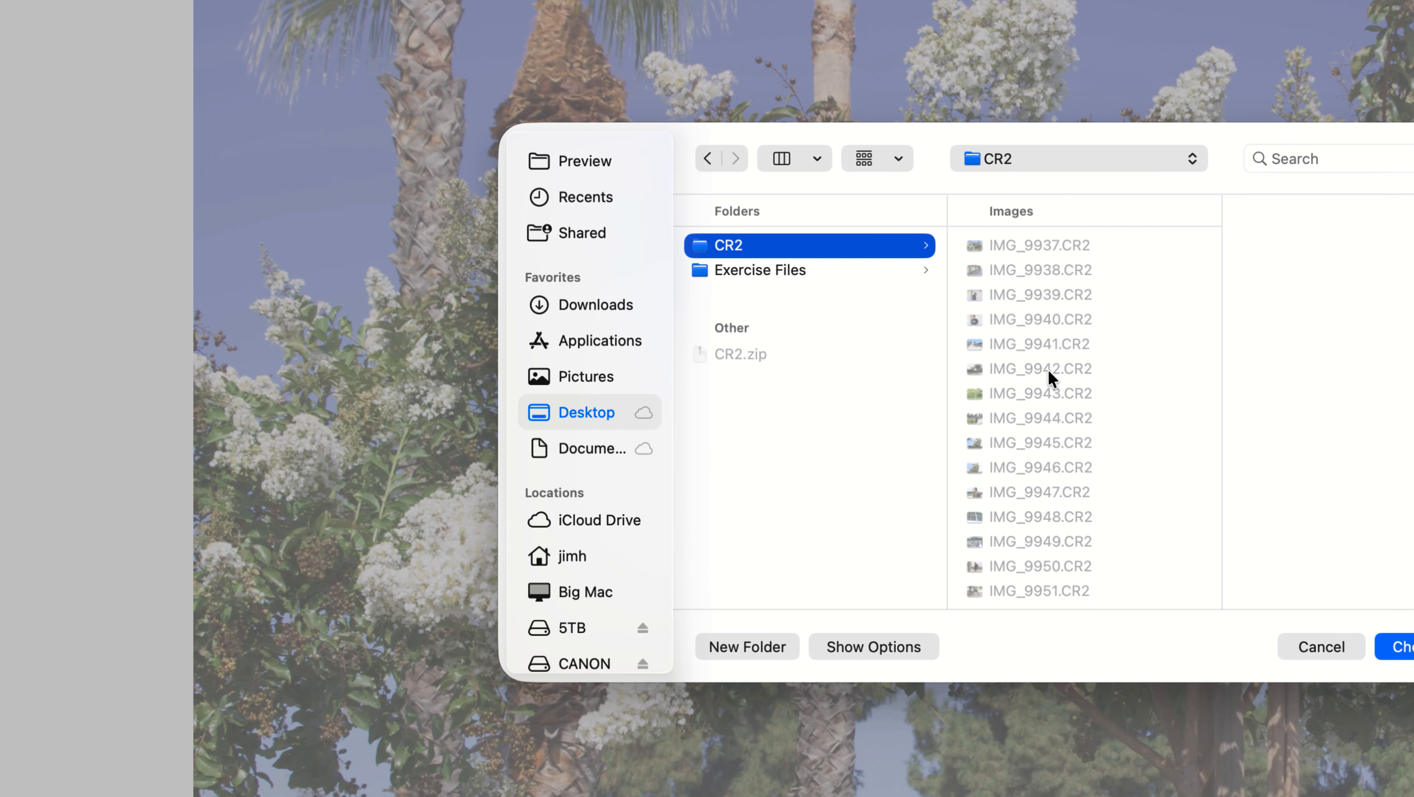
# Step: Show the export options and set the image format to JPEG
pyautogui.click(892, 648)
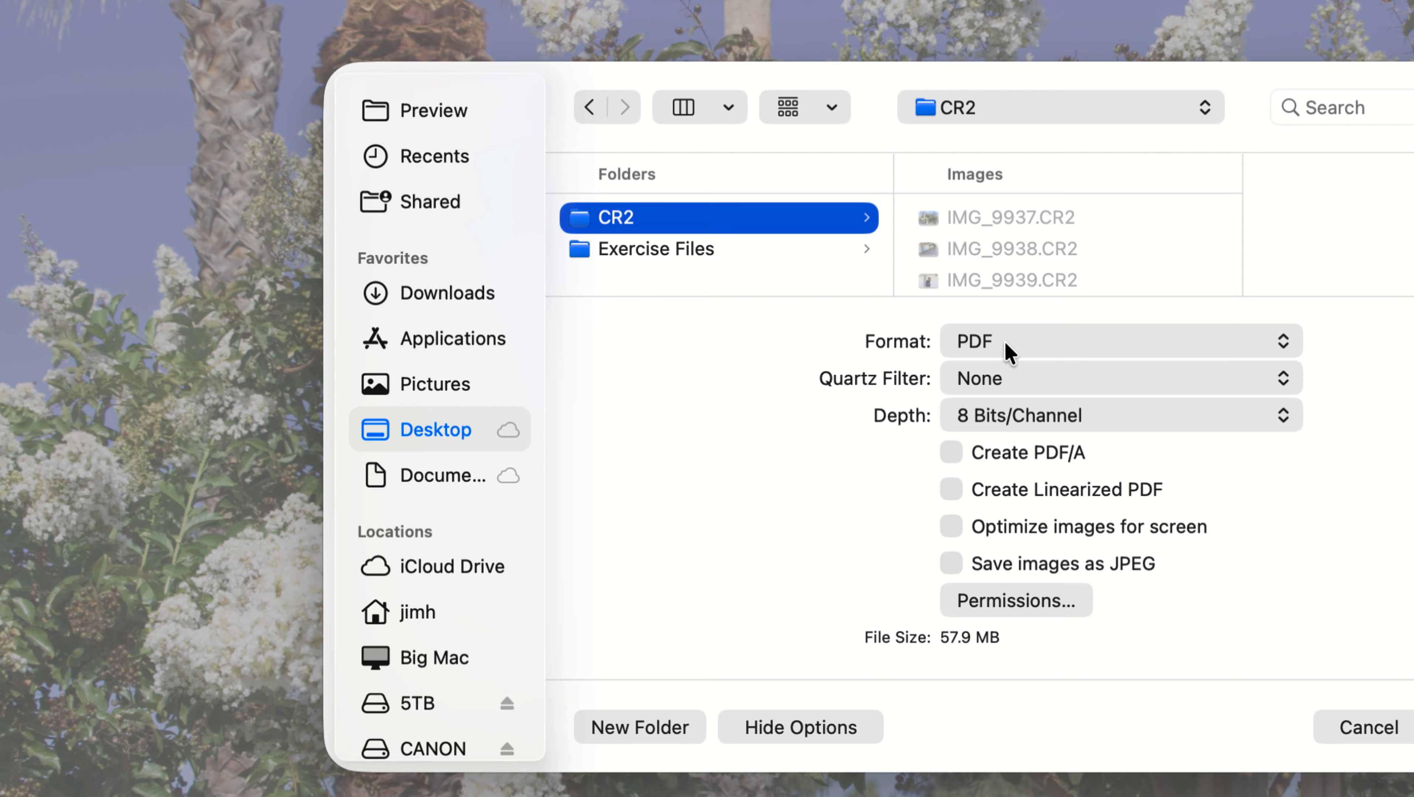
pyautogui.click(1041, 351)
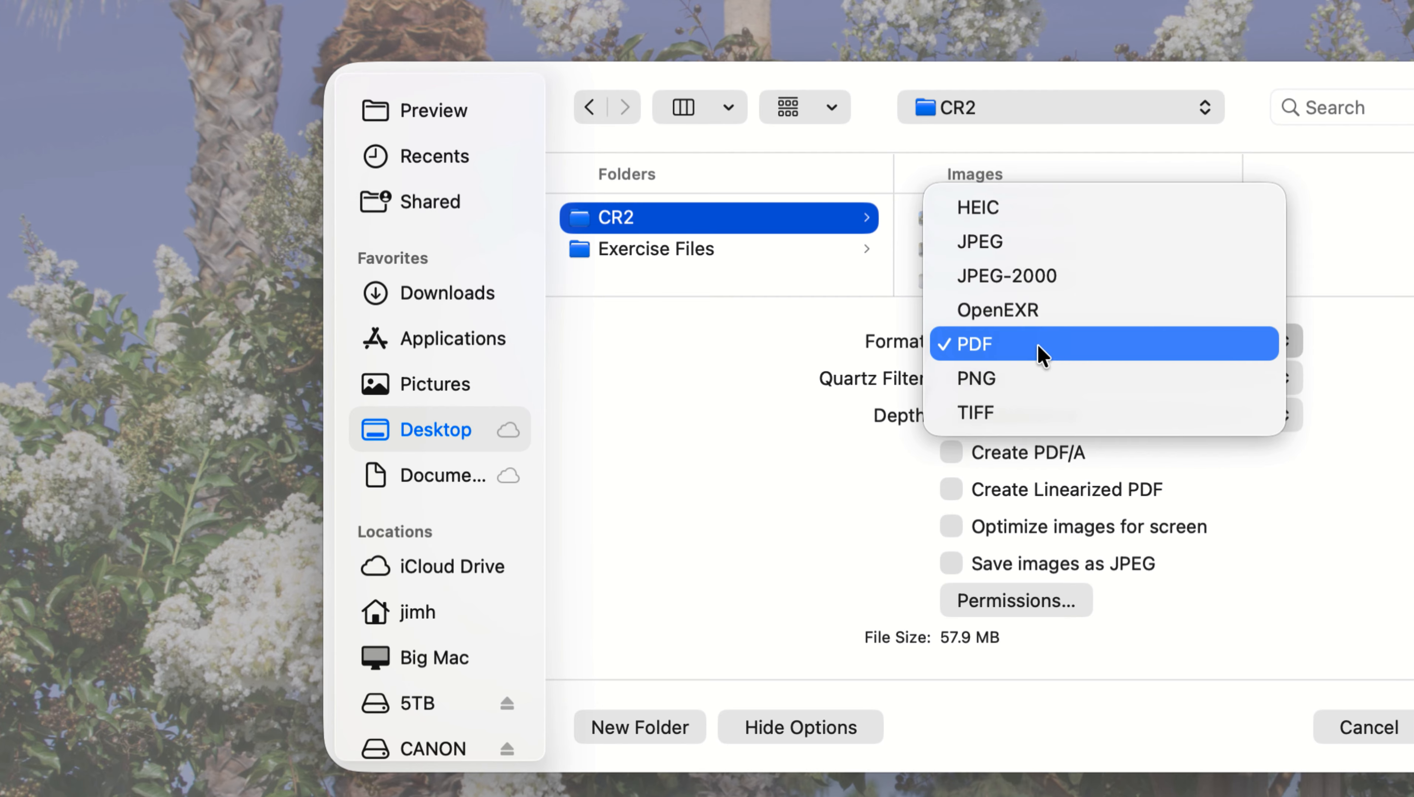
pyautogui.click(996, 242)
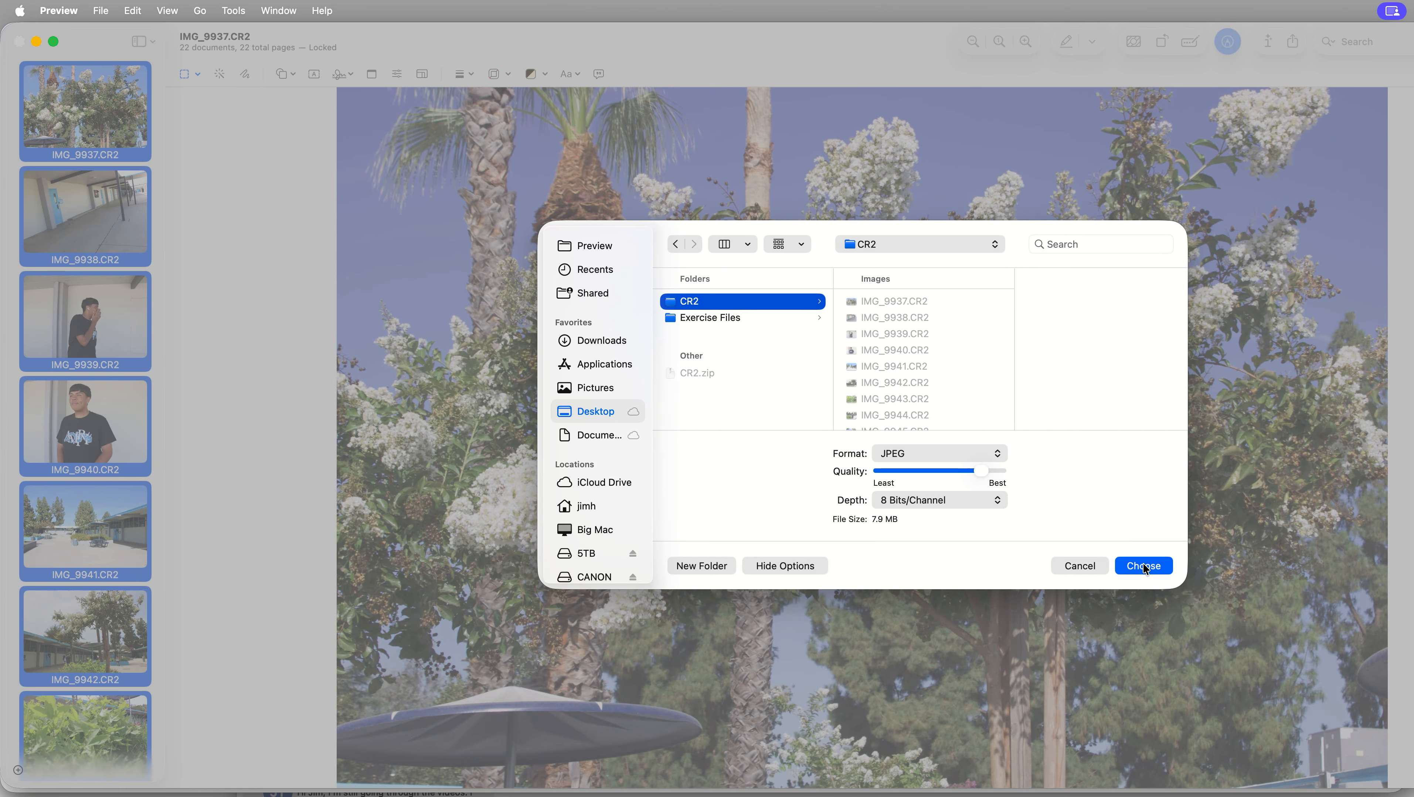
# Step: Export the selected photos as JPEG into the CR2 folder, and close the Messages window while the export runs
pyautogui.click(1144, 566)
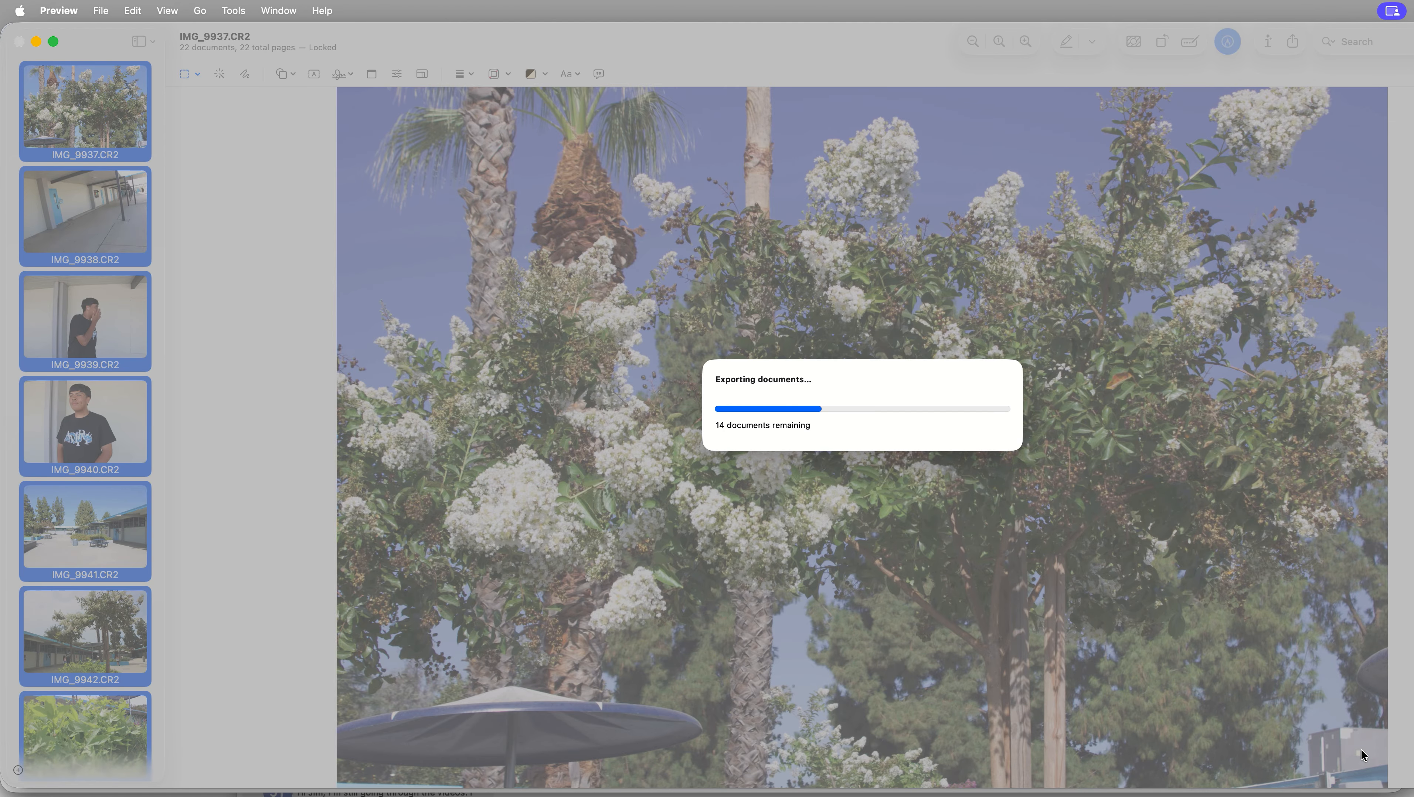
pyautogui.press('super+Tab')
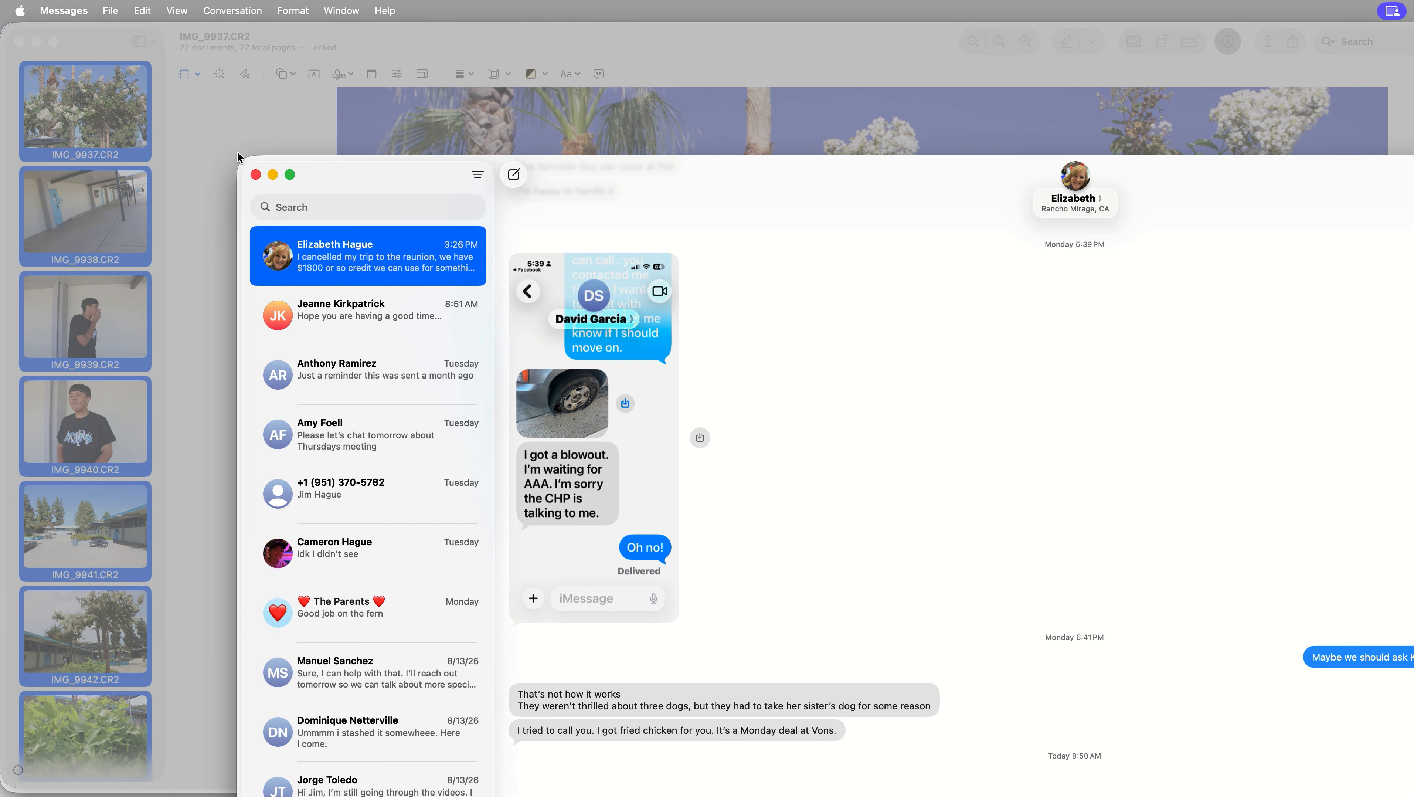
pyautogui.click(256, 175)
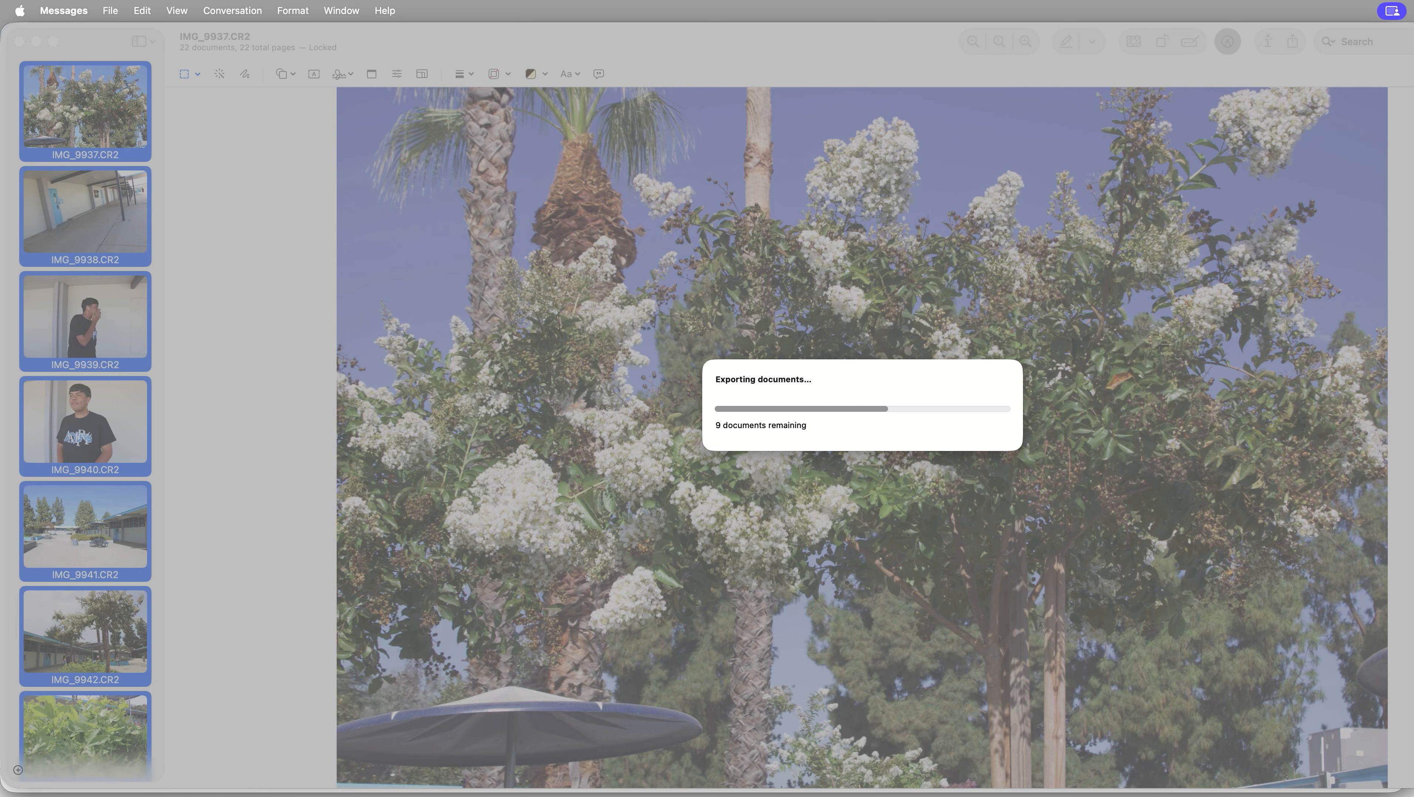
# Step: Switch to Finder, close the old window, and show the Desktop's CR2 folder in a new, enlarged window
pyautogui.press('super+Tab')
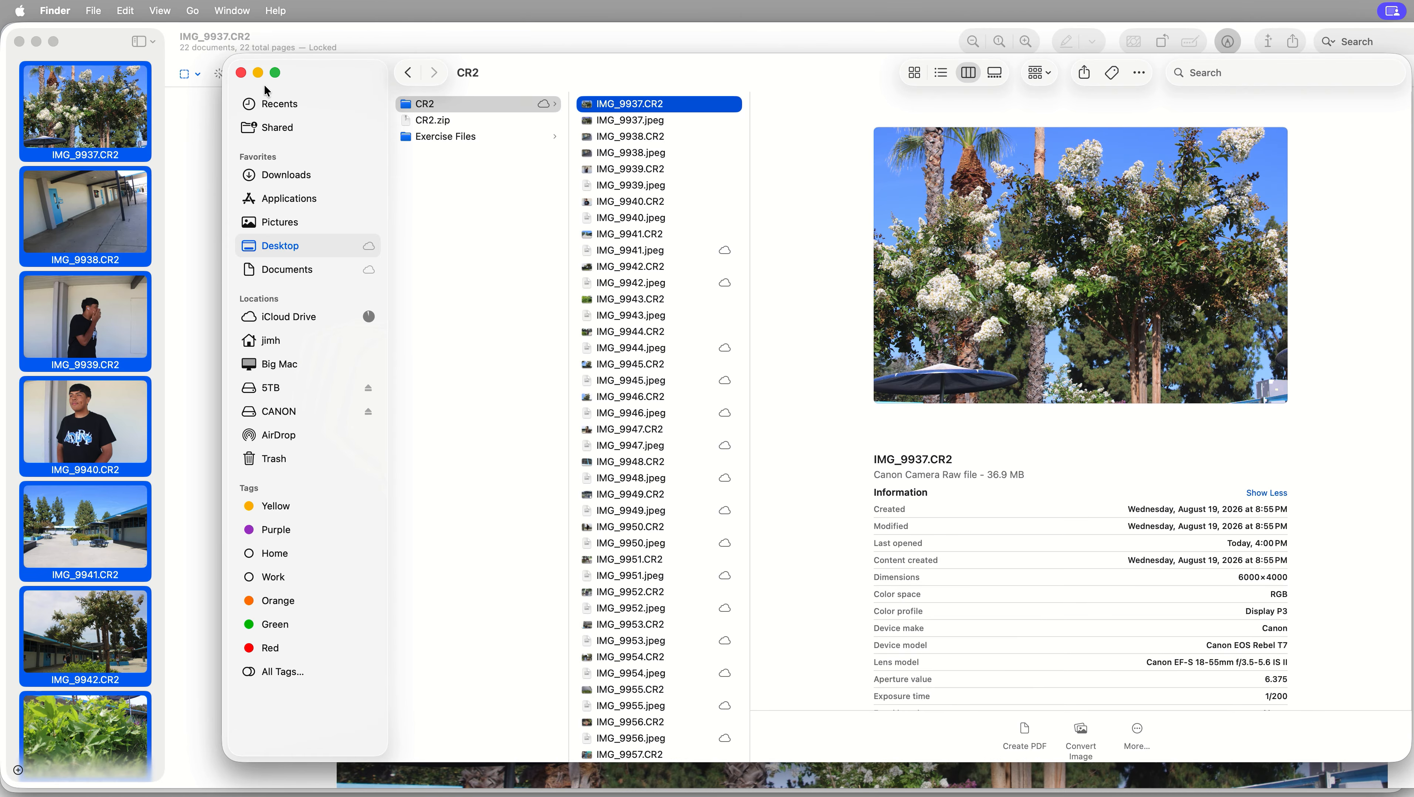
pyautogui.click(240, 72)
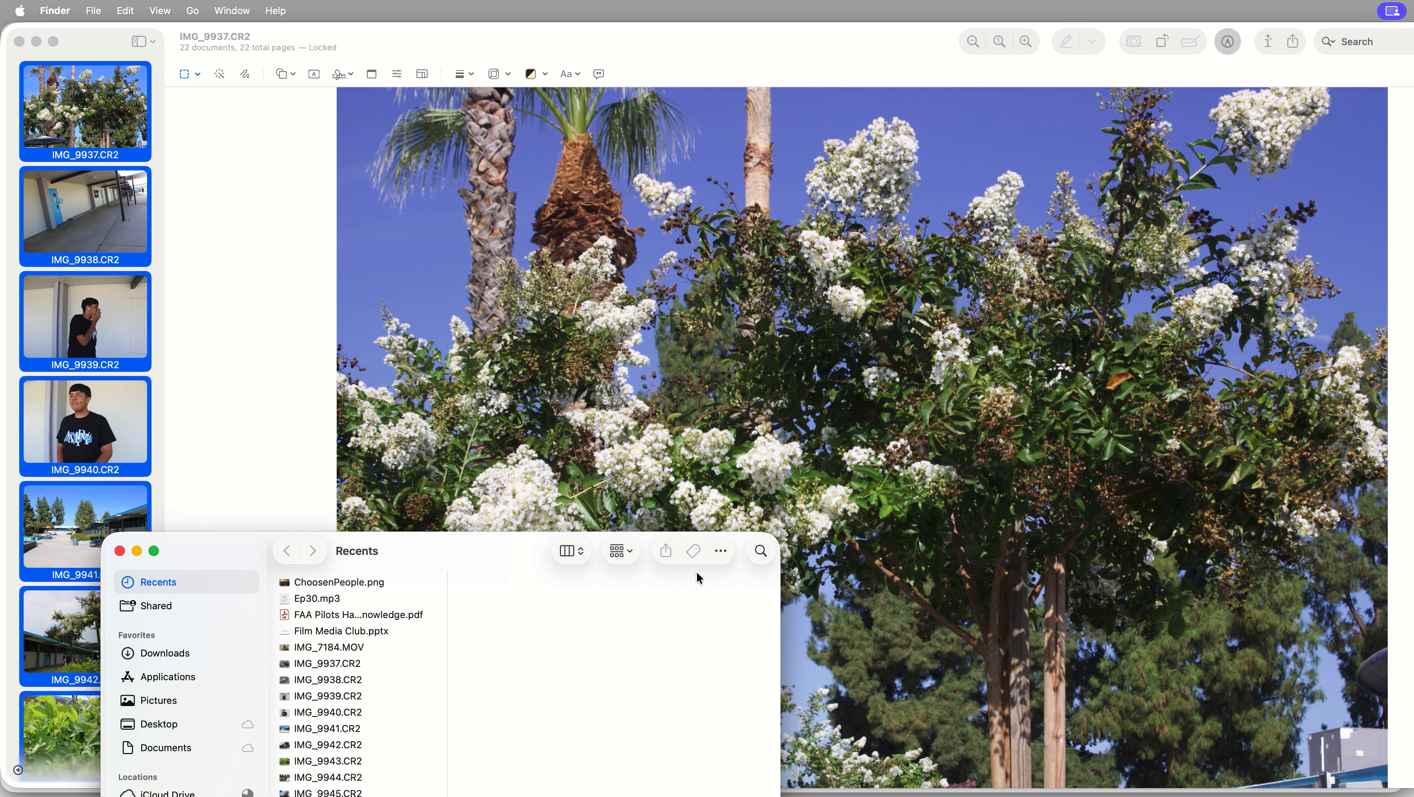
pyautogui.moveTo(226, 547); pyautogui.dragTo(284, 180)
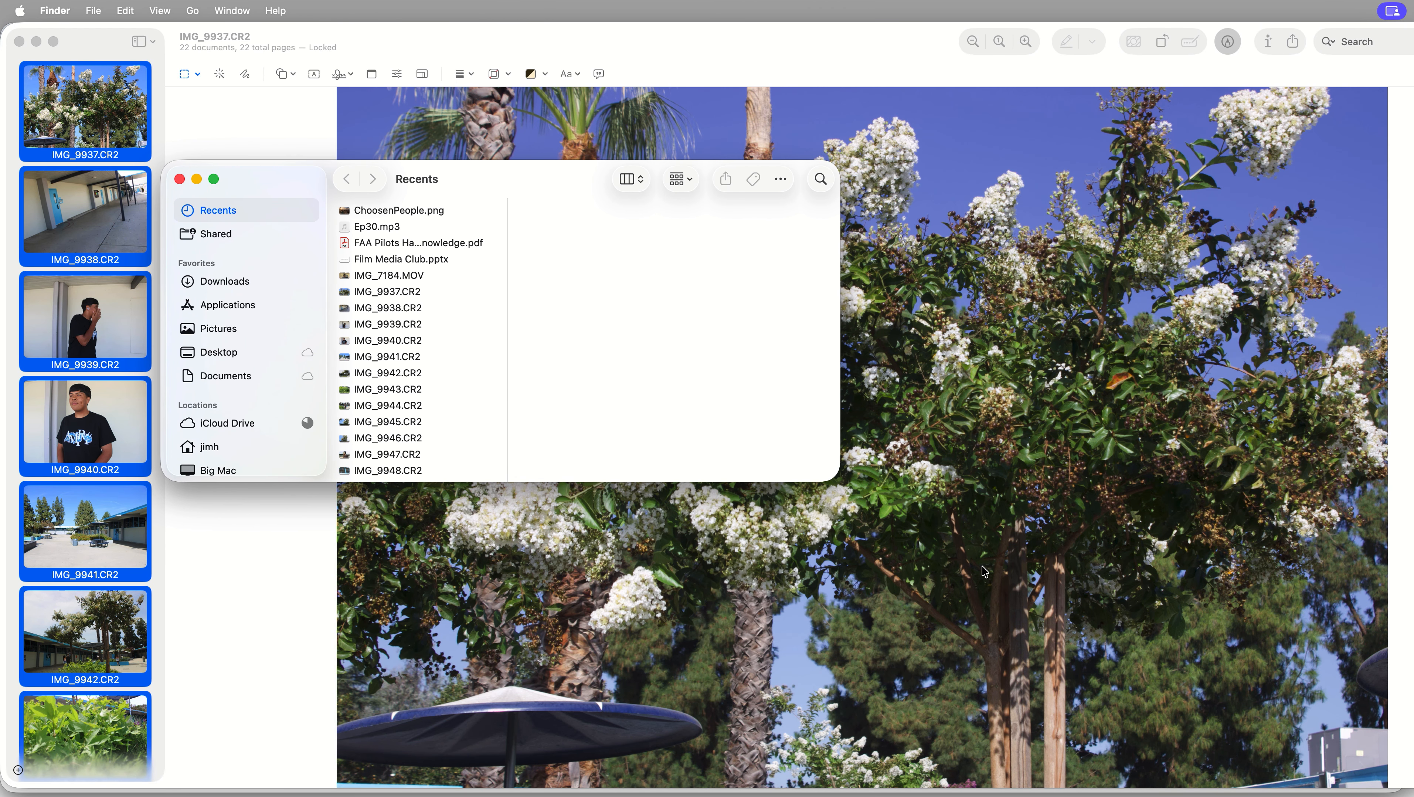
pyautogui.moveTo(830, 475); pyautogui.dragTo(1141, 692)
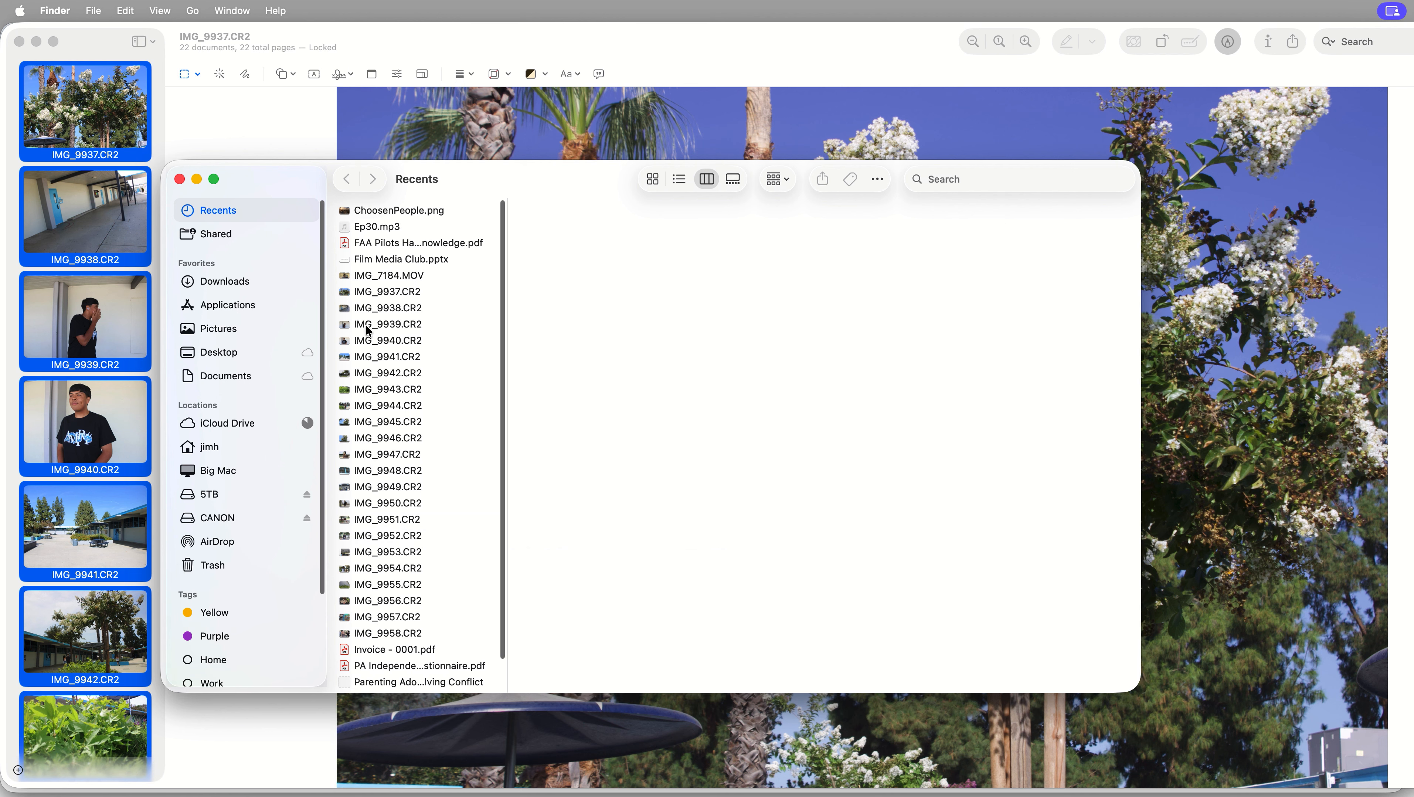
pyautogui.click(224, 357)
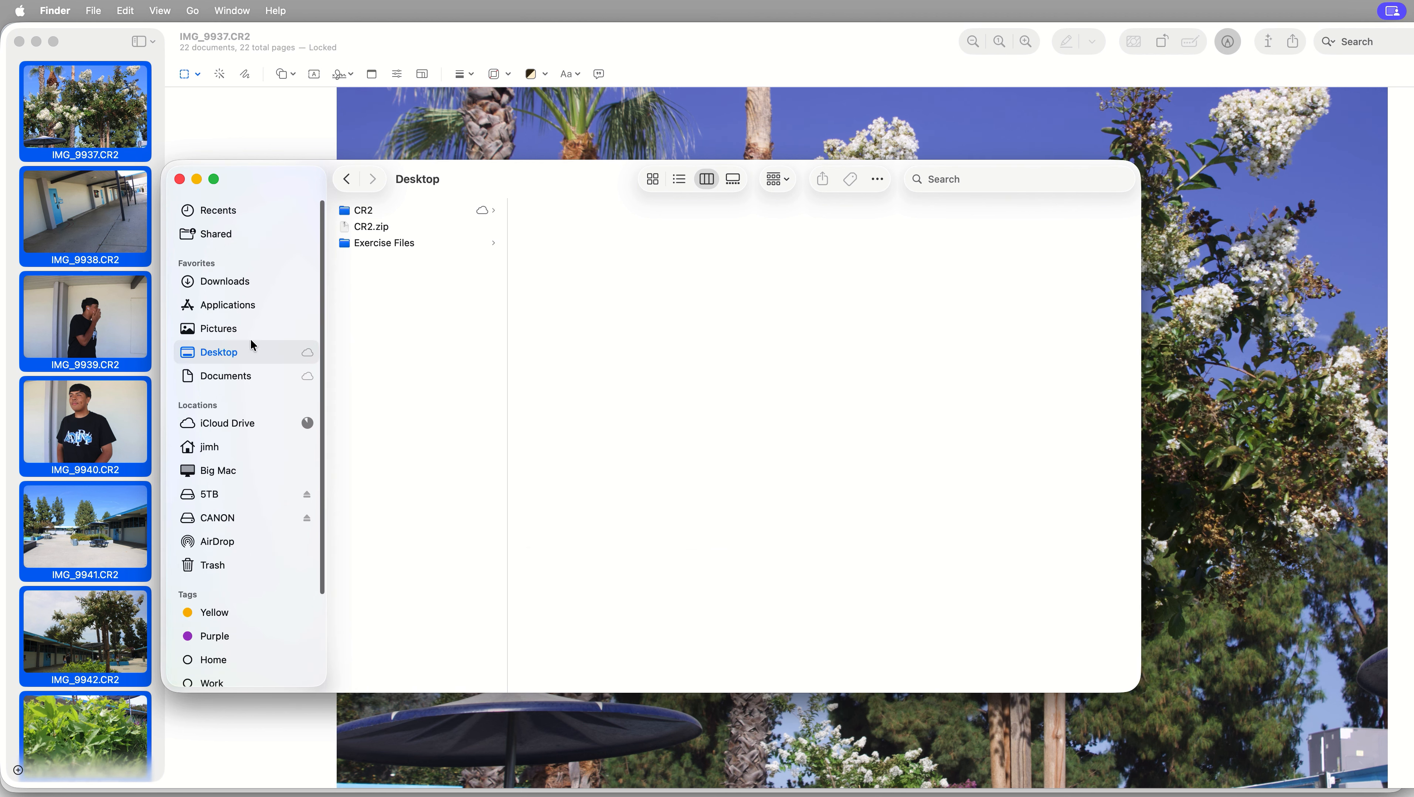
pyautogui.click(427, 217)
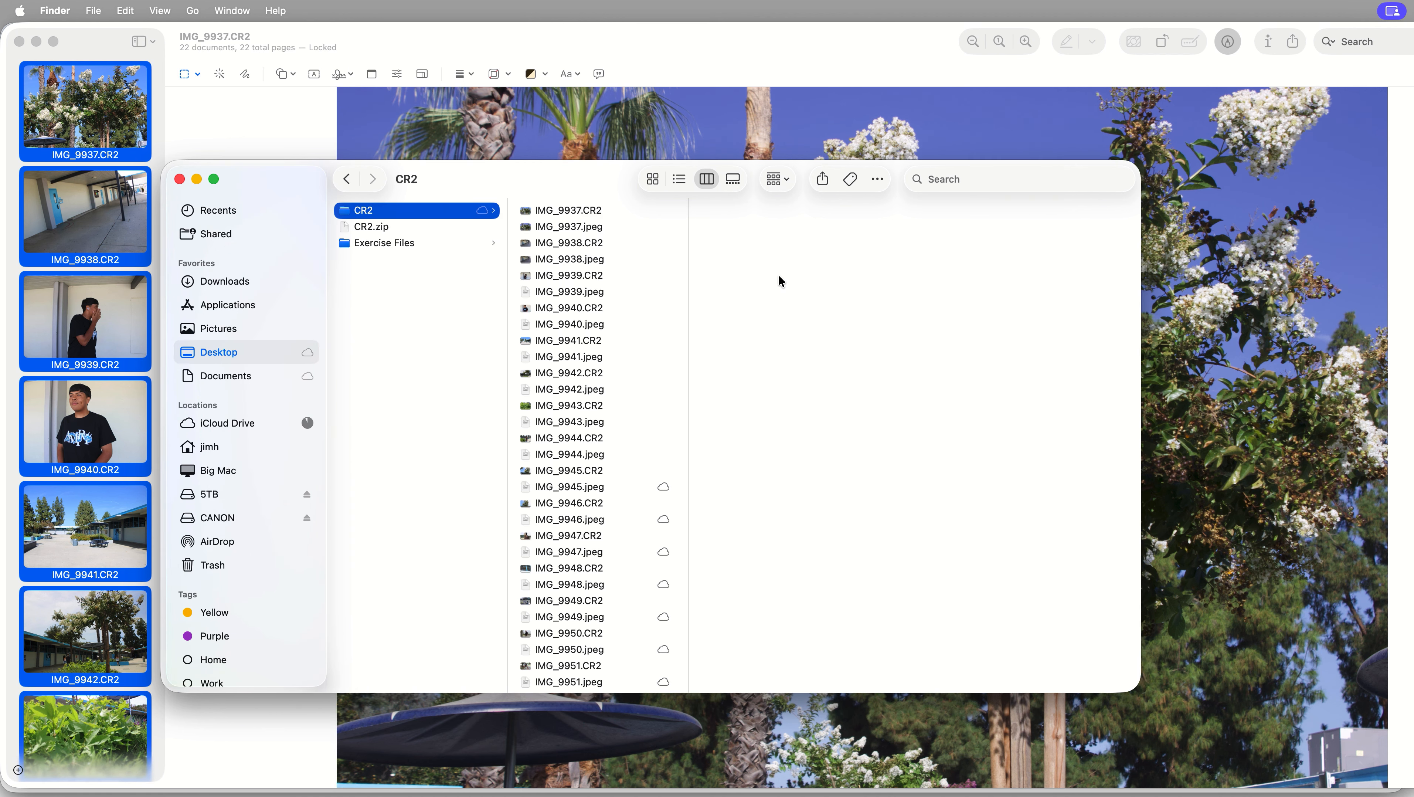
pyautogui.click(597, 183)
pyautogui.moveTo(596, 182); pyautogui.dragTo(638, 87)
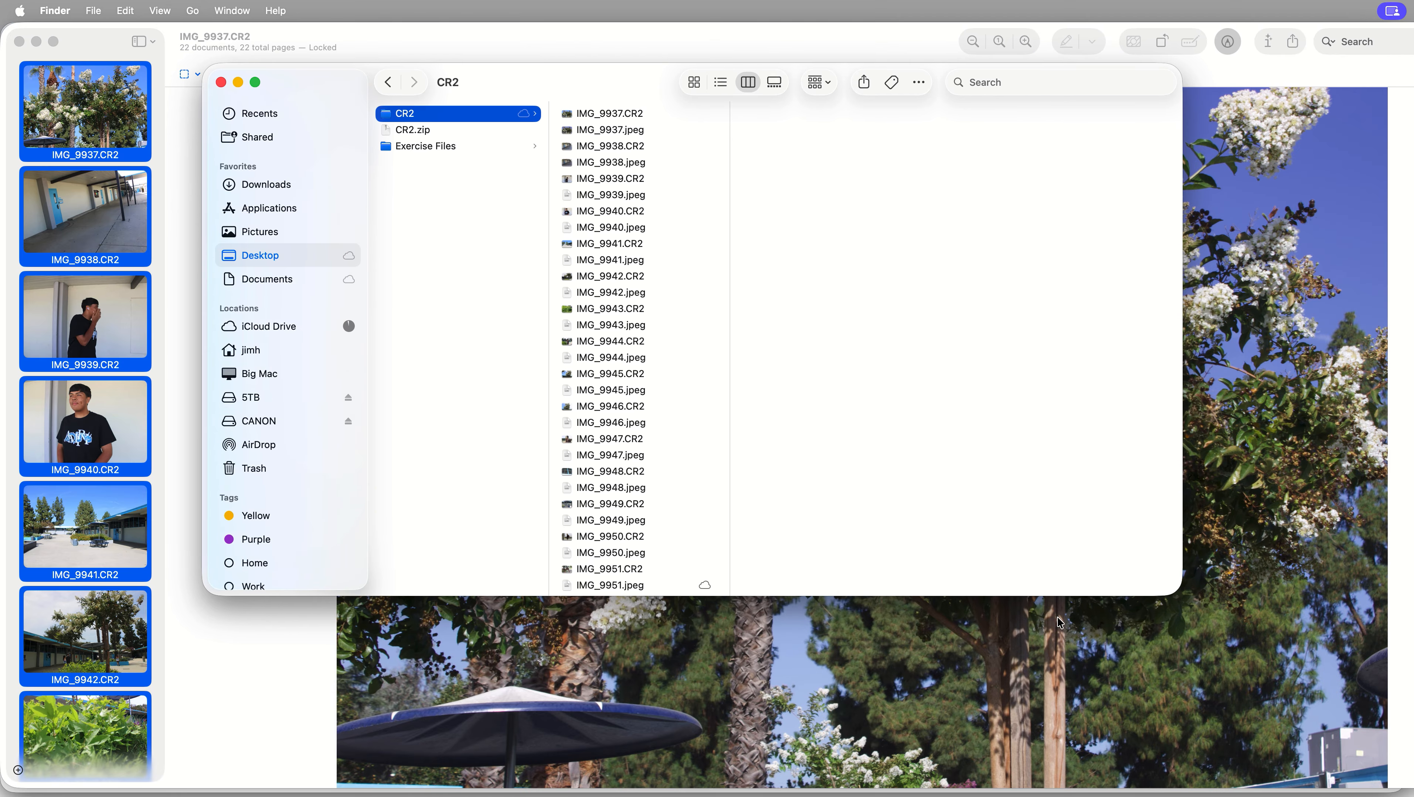
pyautogui.moveTo(1168, 597); pyautogui.dragTo(1304, 774)
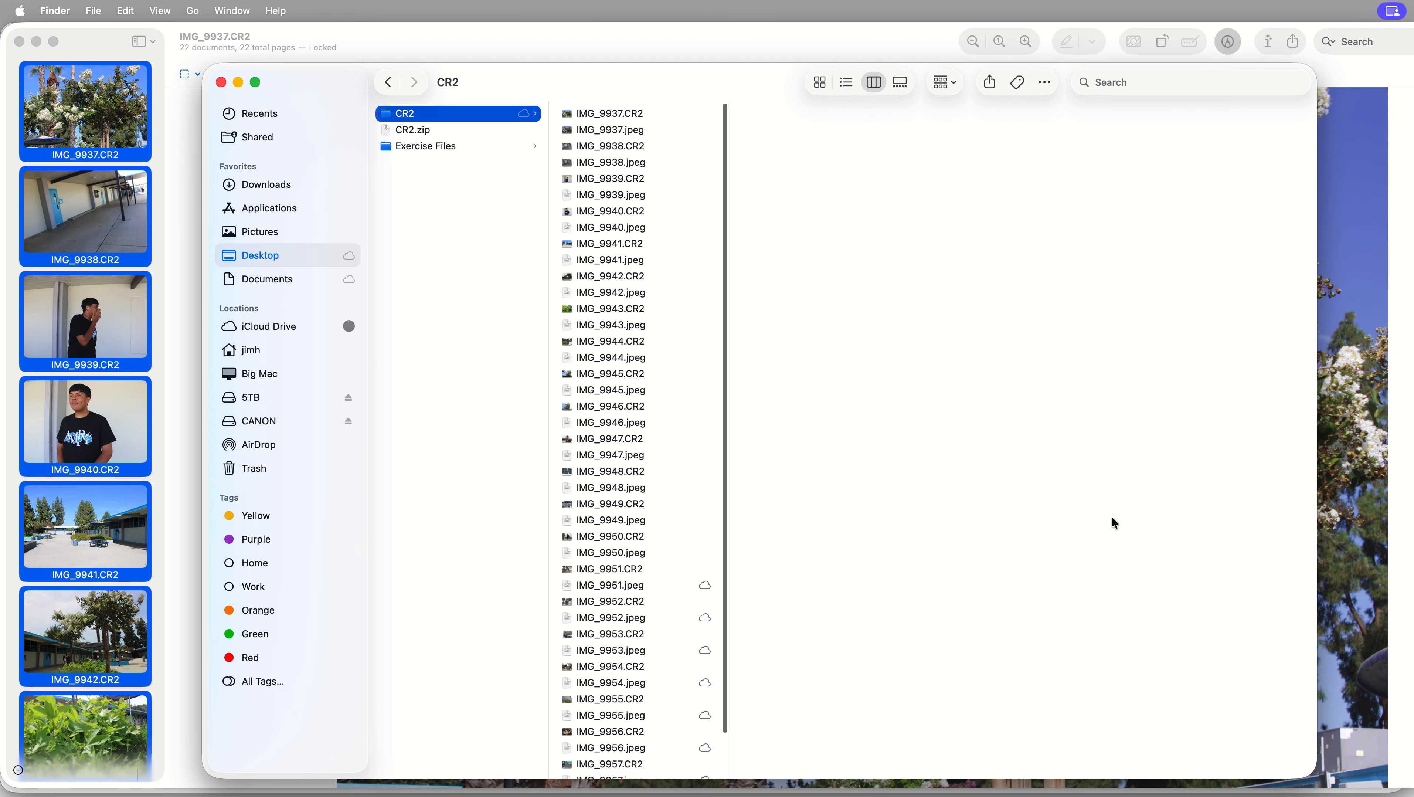
# Step: Compare the previews of IMG_9937.jpeg and IMG_9937.CR2 in the CR2 folder
pyautogui.click(681, 131)
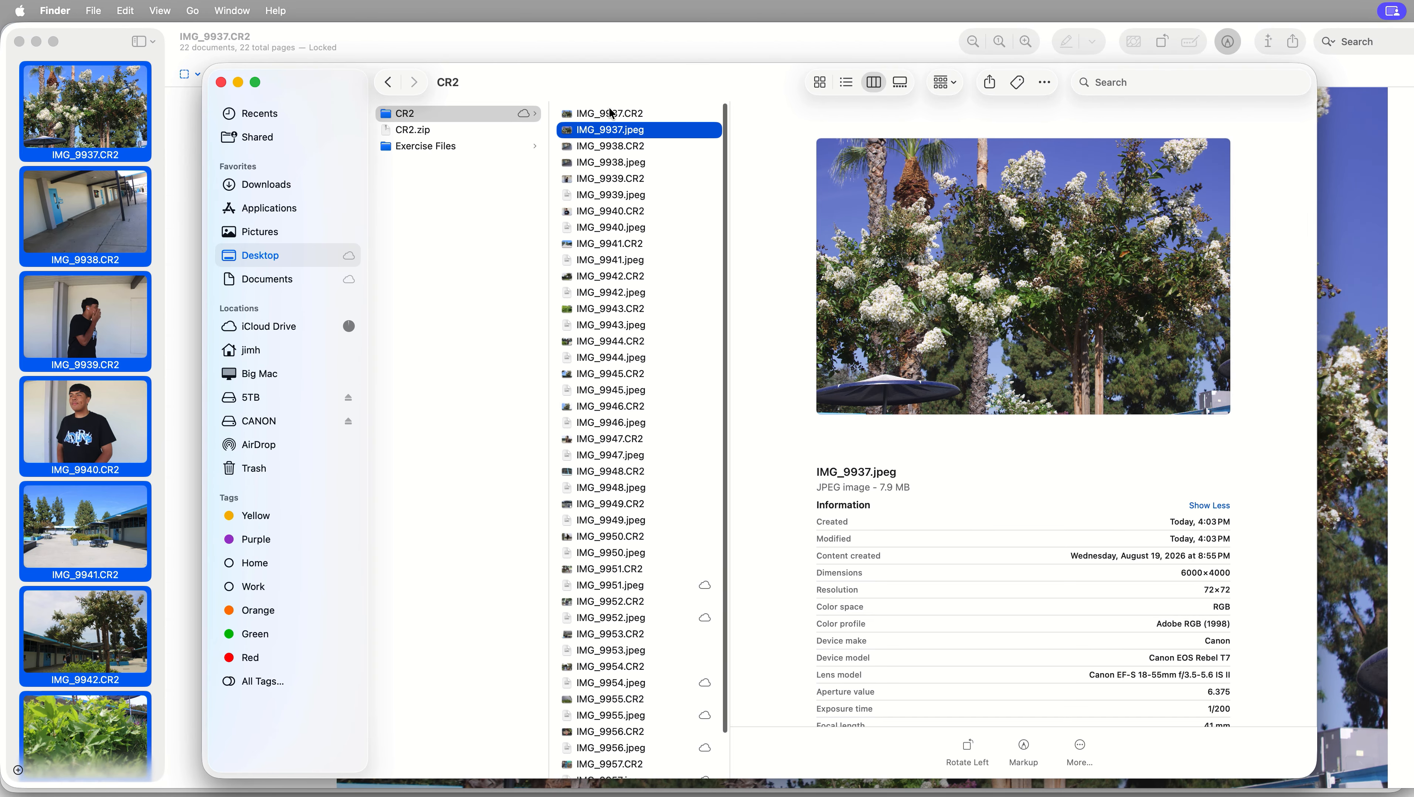
pyautogui.click(640, 116)
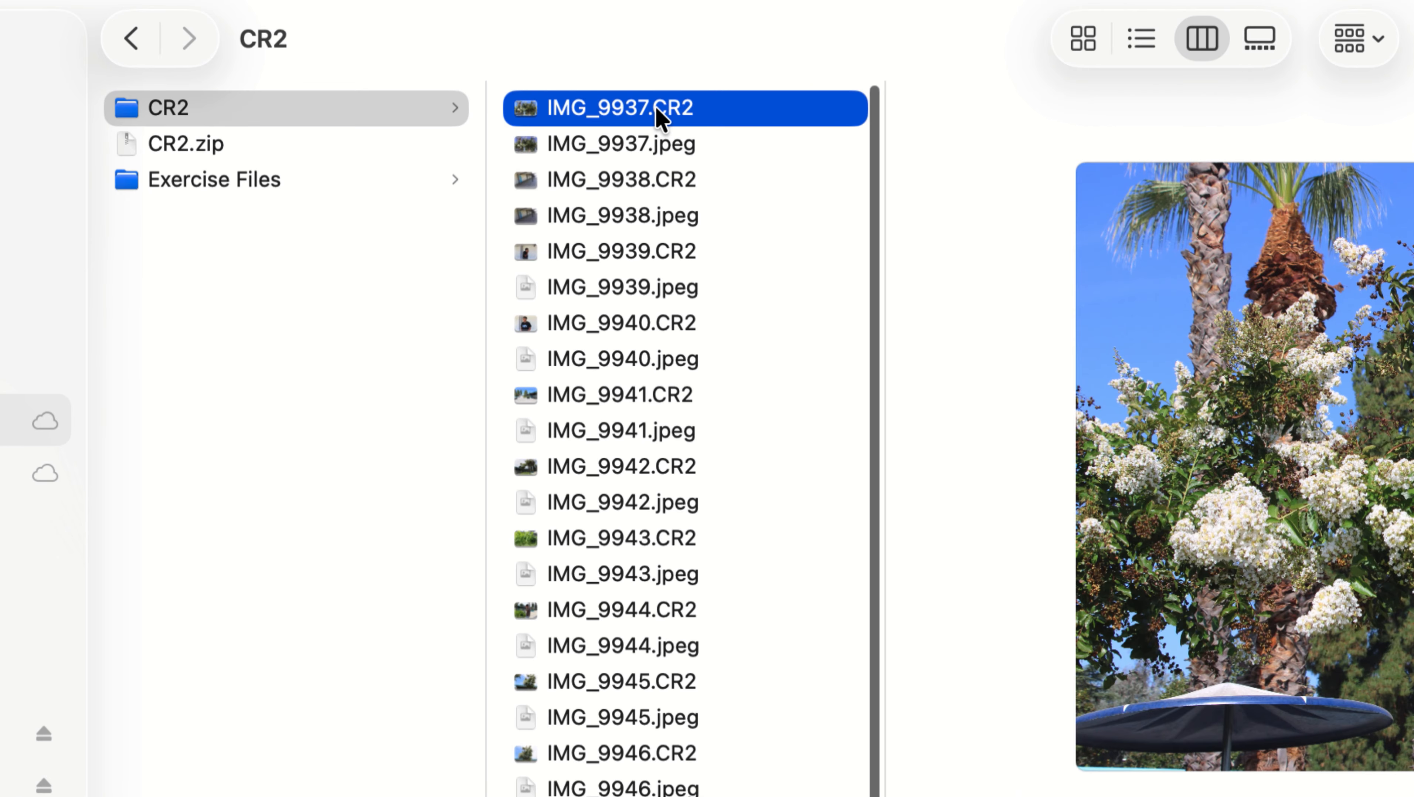
pyautogui.click(648, 145)
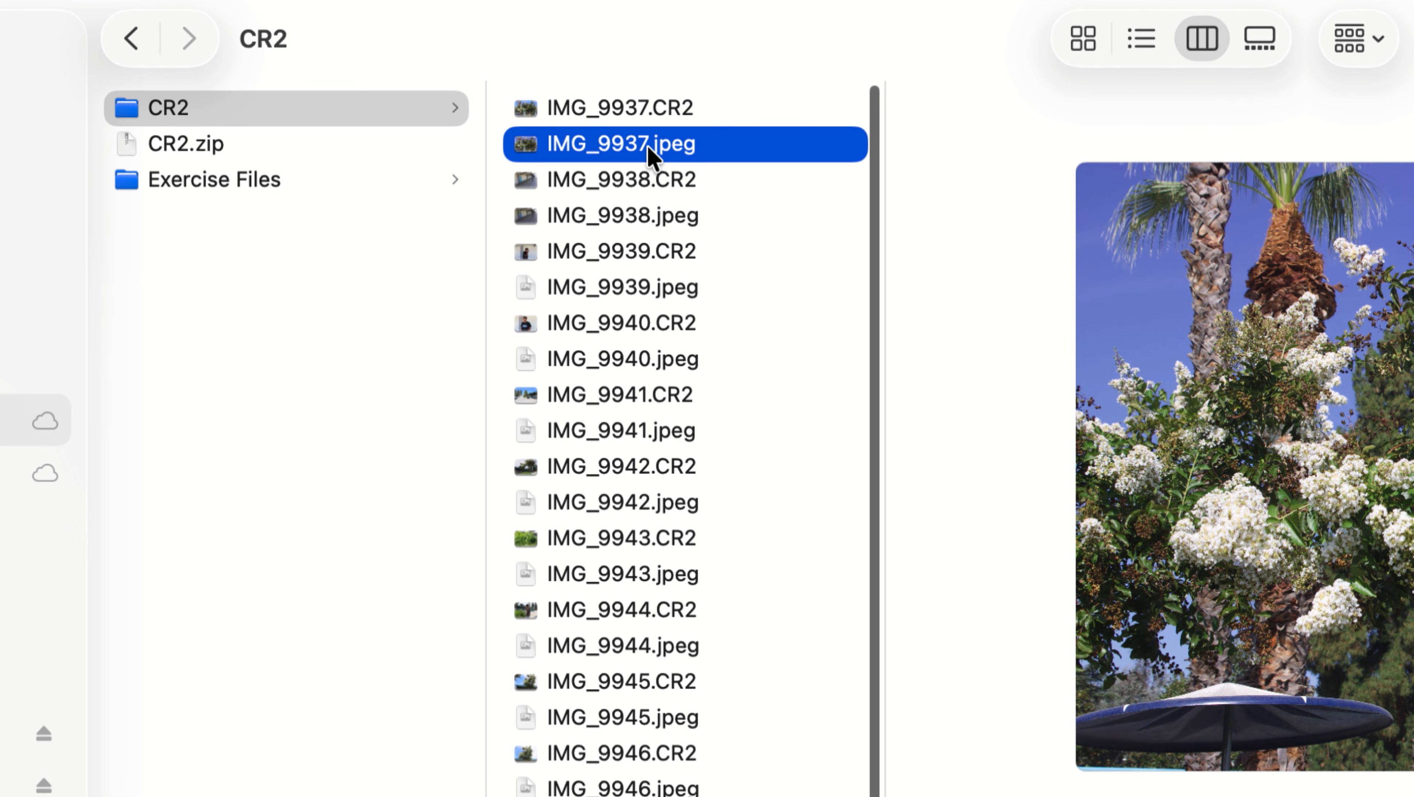
pyautogui.click(637, 109)
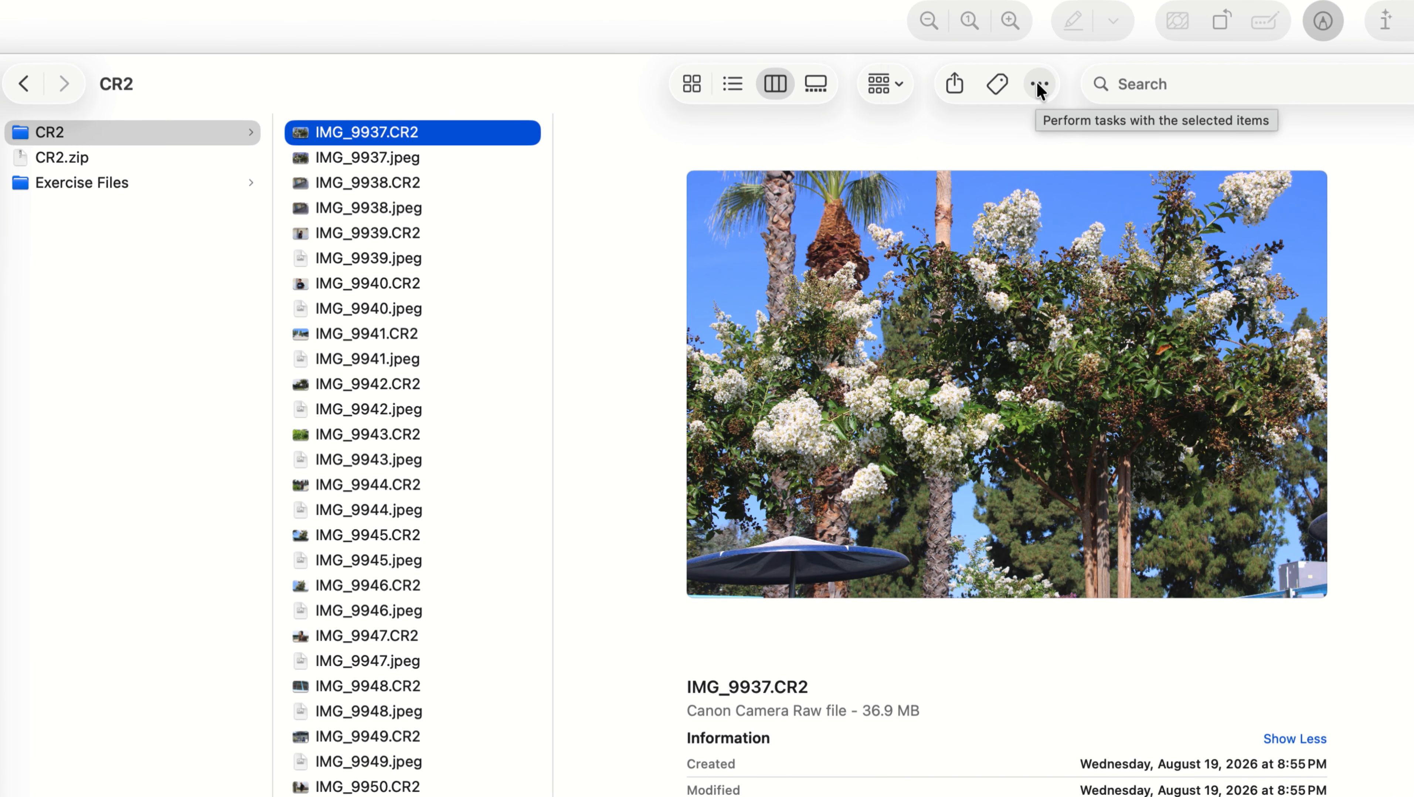
# Step: Sort the files in the CR2 folder by Kind
pyautogui.click(1040, 85)
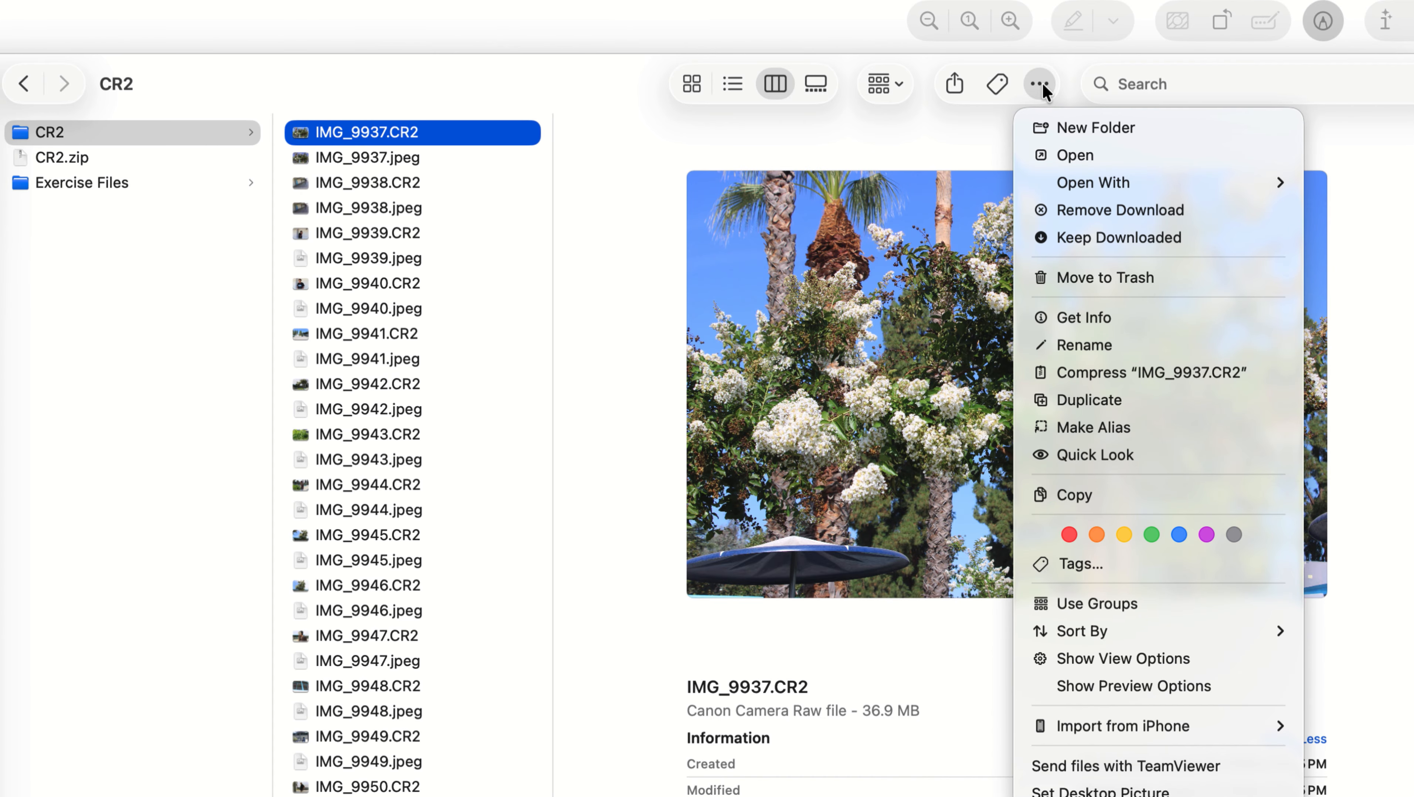
pyautogui.moveTo(1103, 630)
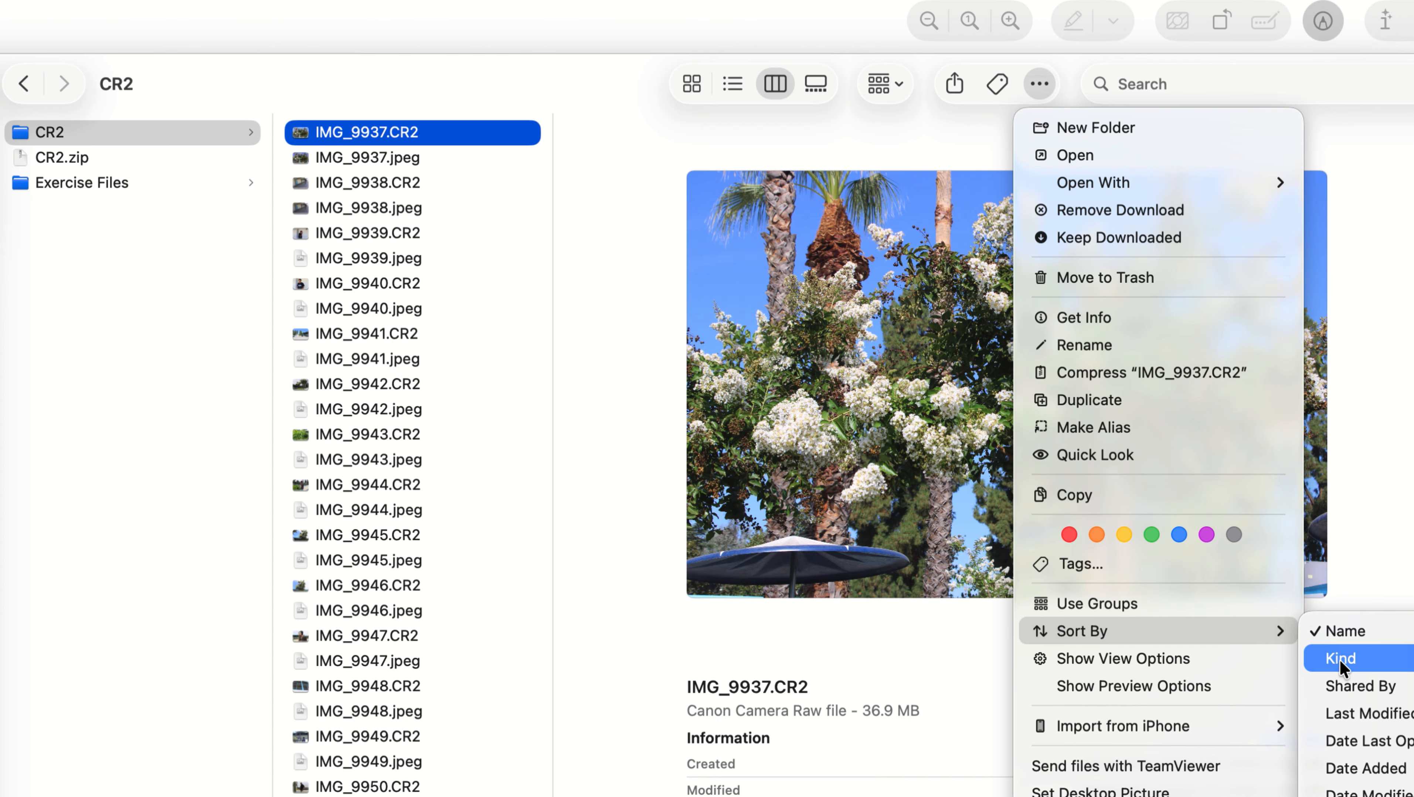
pyautogui.click(1039, 83)
pyautogui.click(1039, 84)
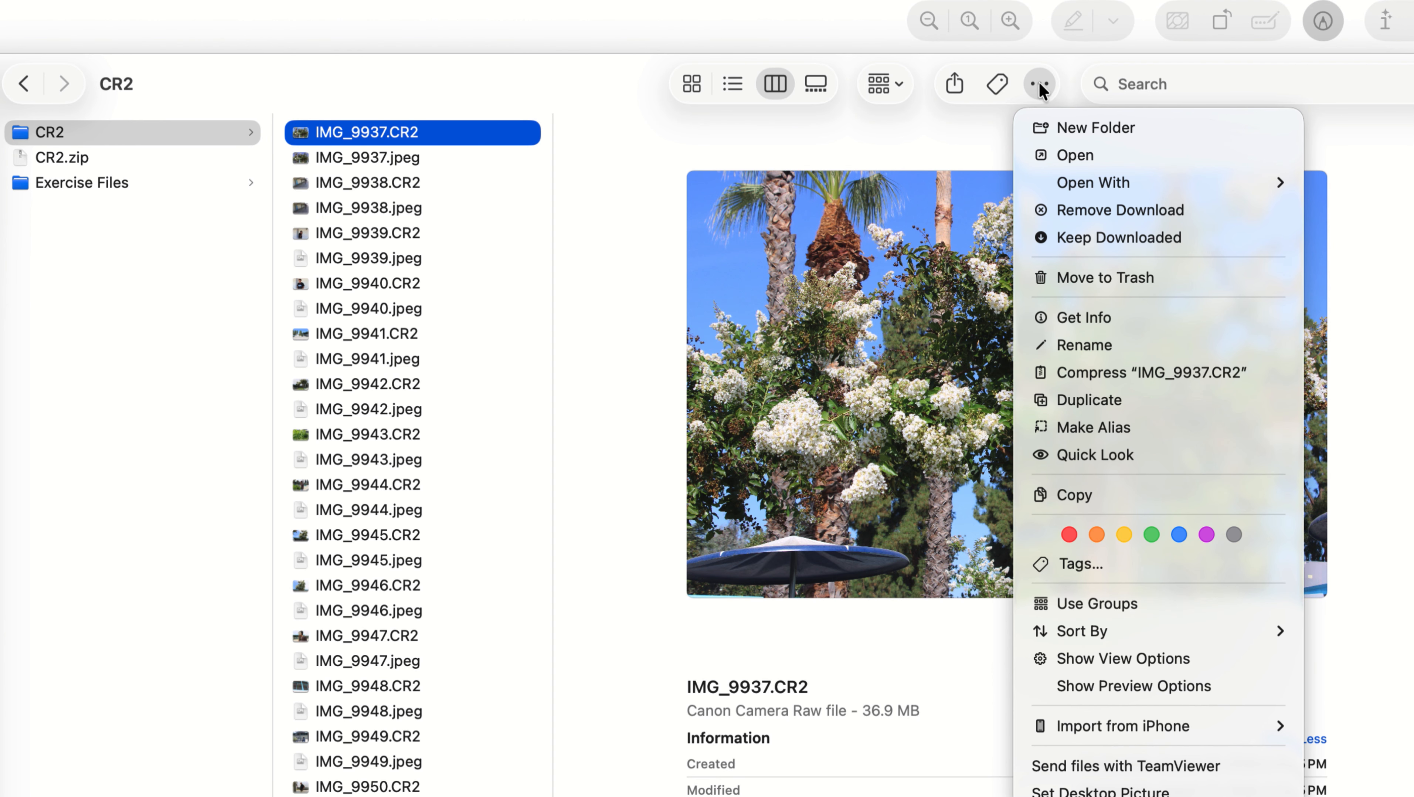
pyautogui.moveTo(1114, 626)
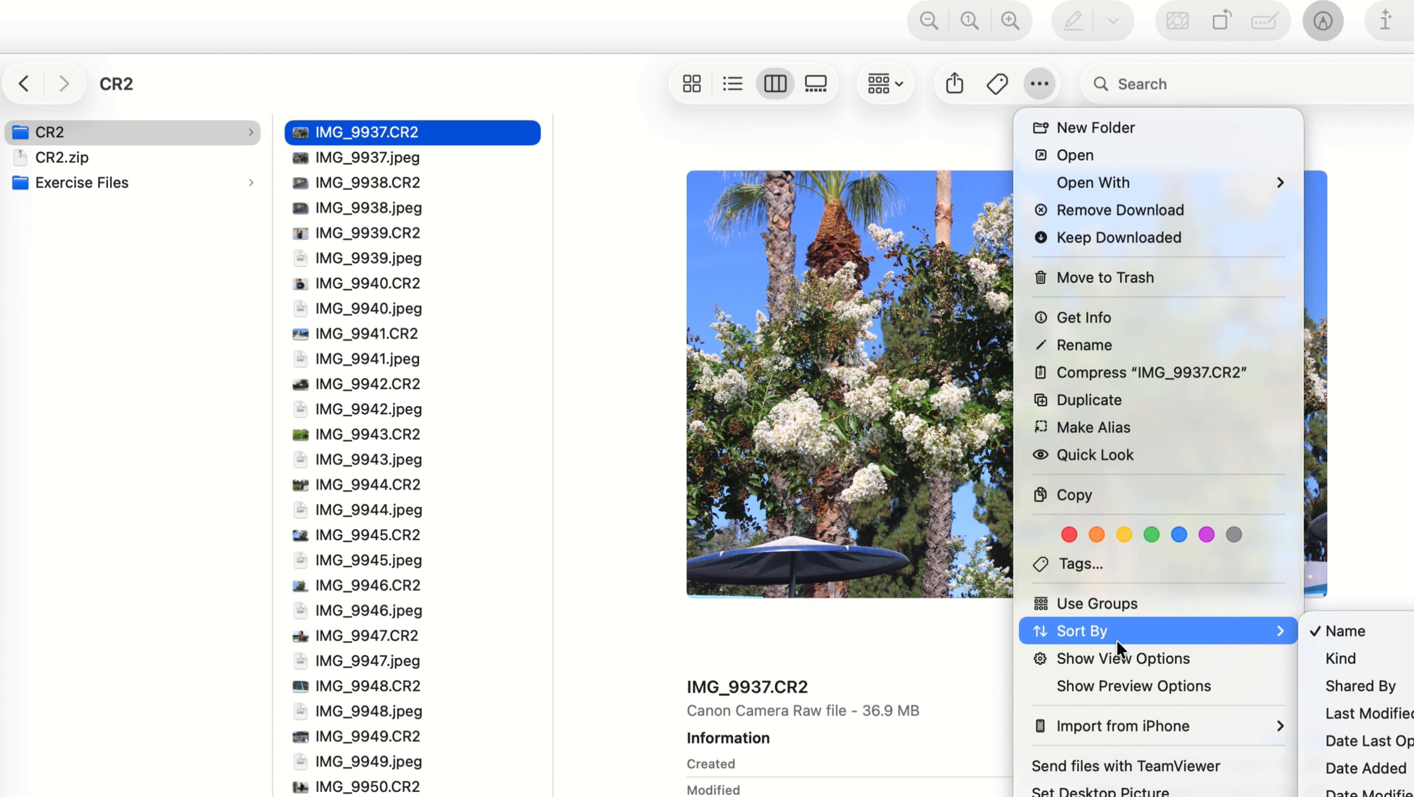
pyautogui.click(1339, 659)
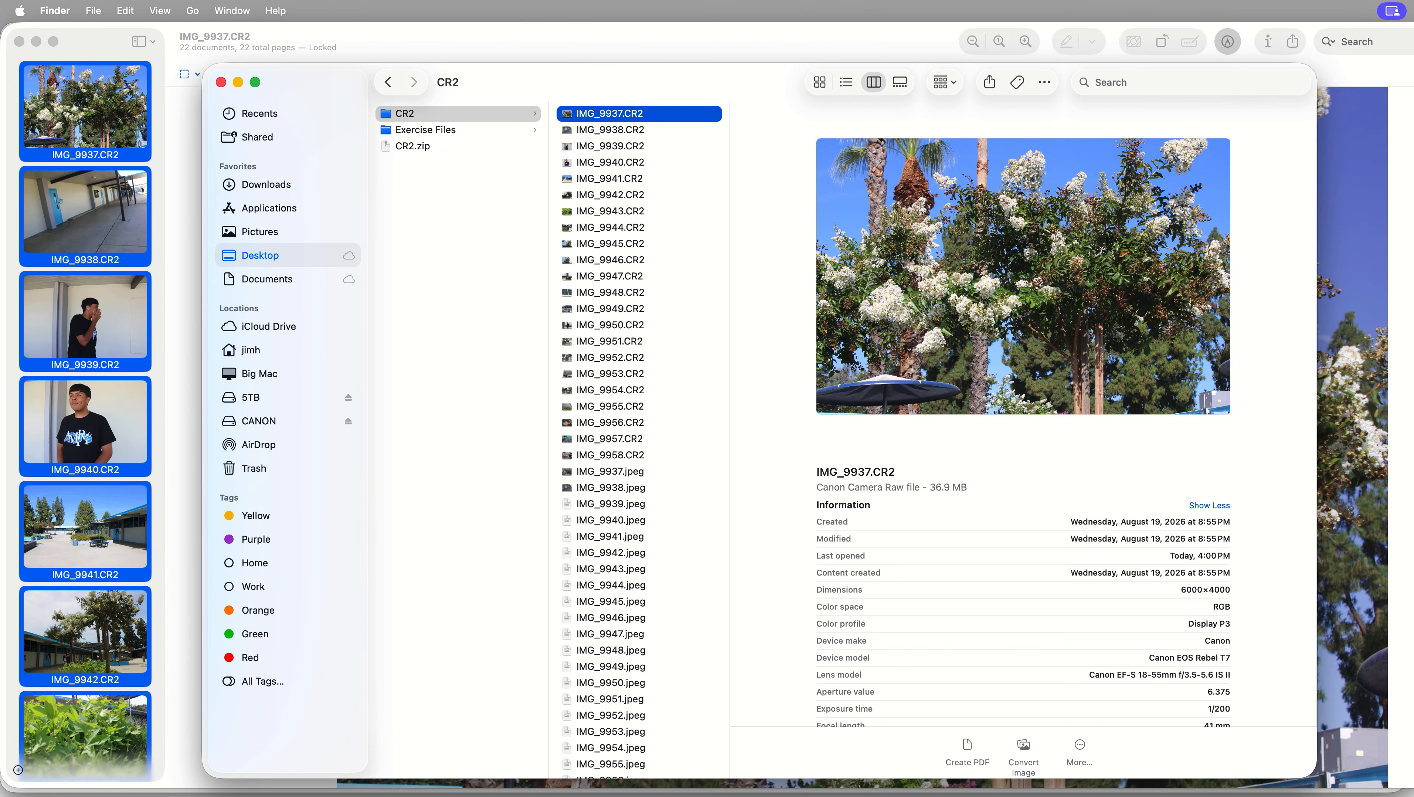
# Step: Select all the CR2 files from IMG_9937 to IMG_9958 in Finder and move them to the Trash
pyautogui.press('super+Tab')
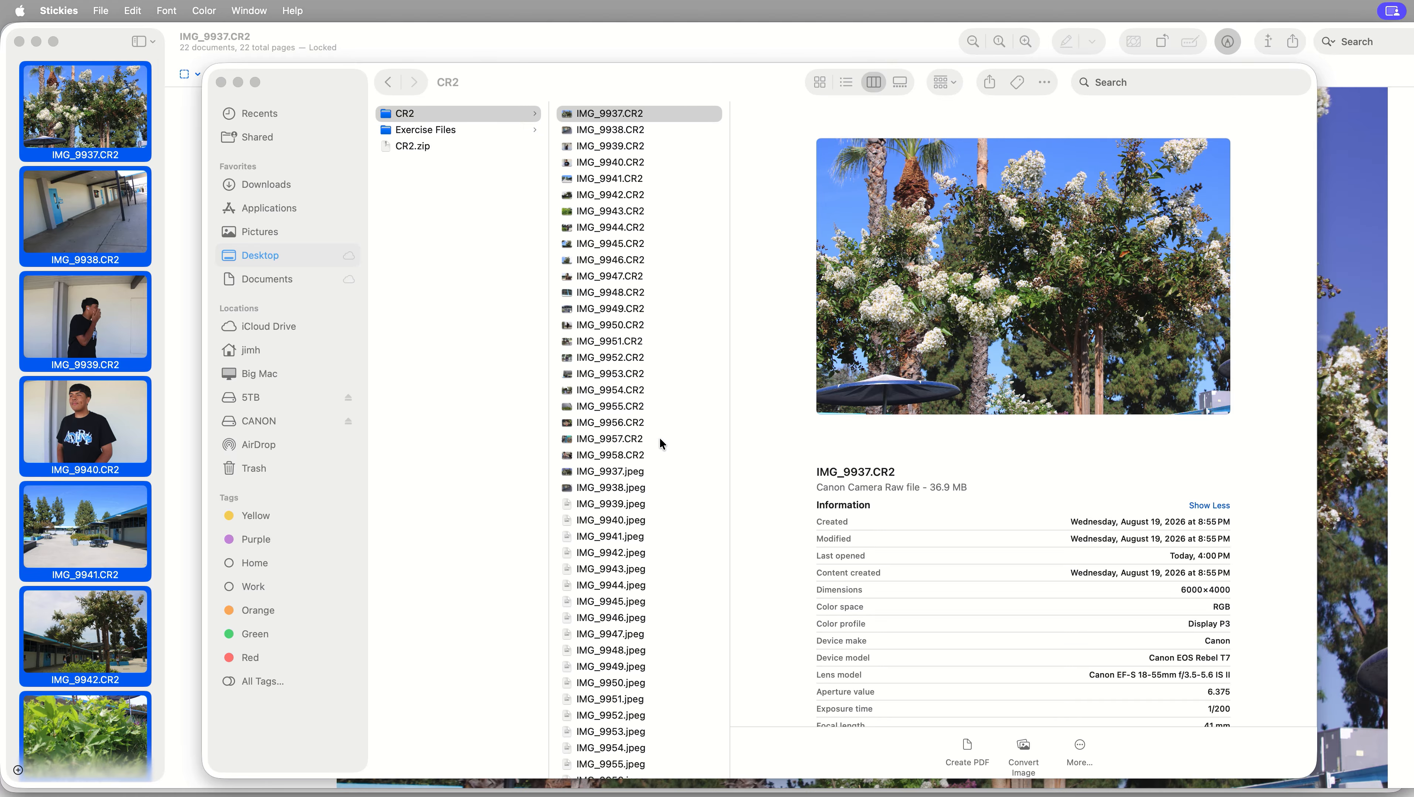
pyautogui.press('super+Tab')
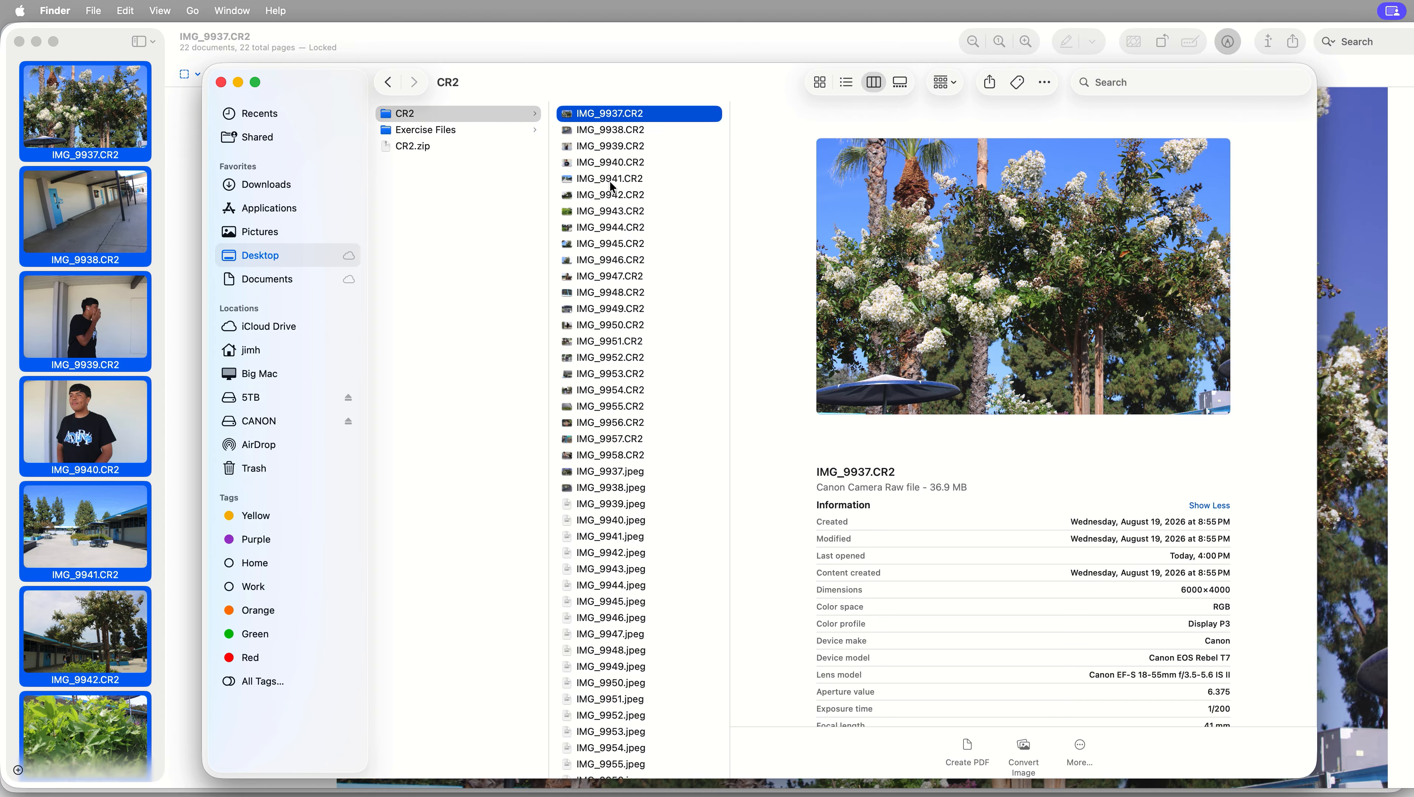
pyautogui.moveTo(665, 455); pyautogui.dragTo(611, 100)
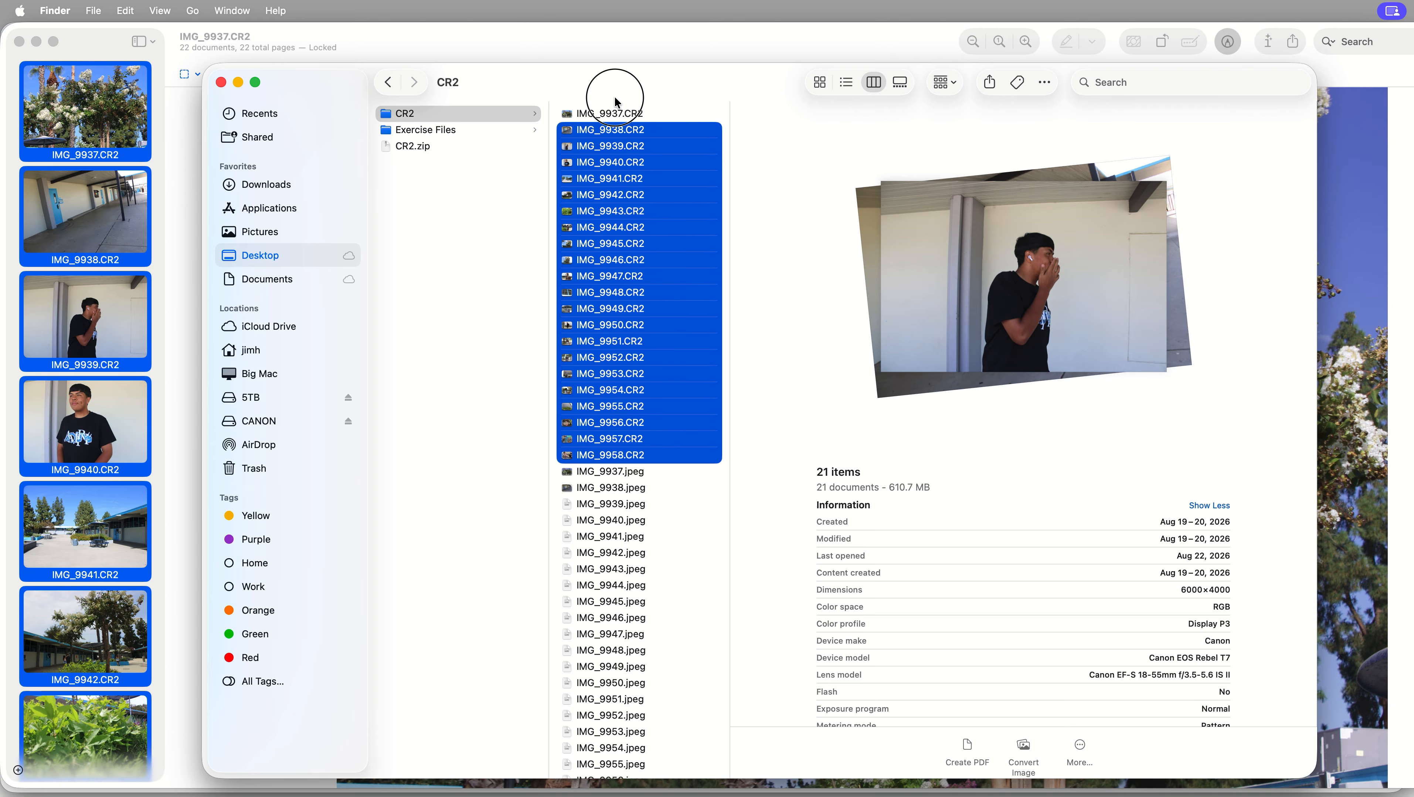
pyautogui.rightClick(622, 187)
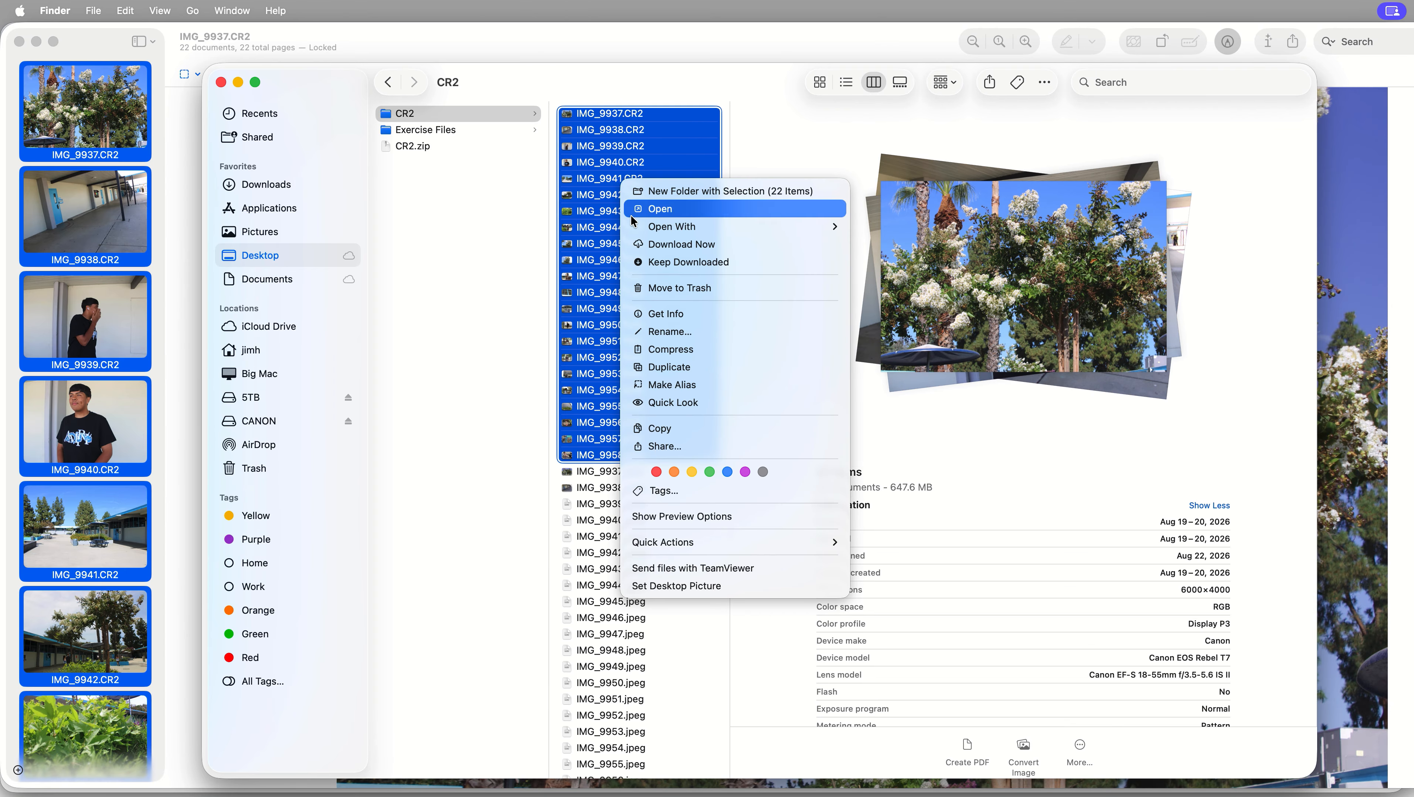
pyautogui.click(649, 289)
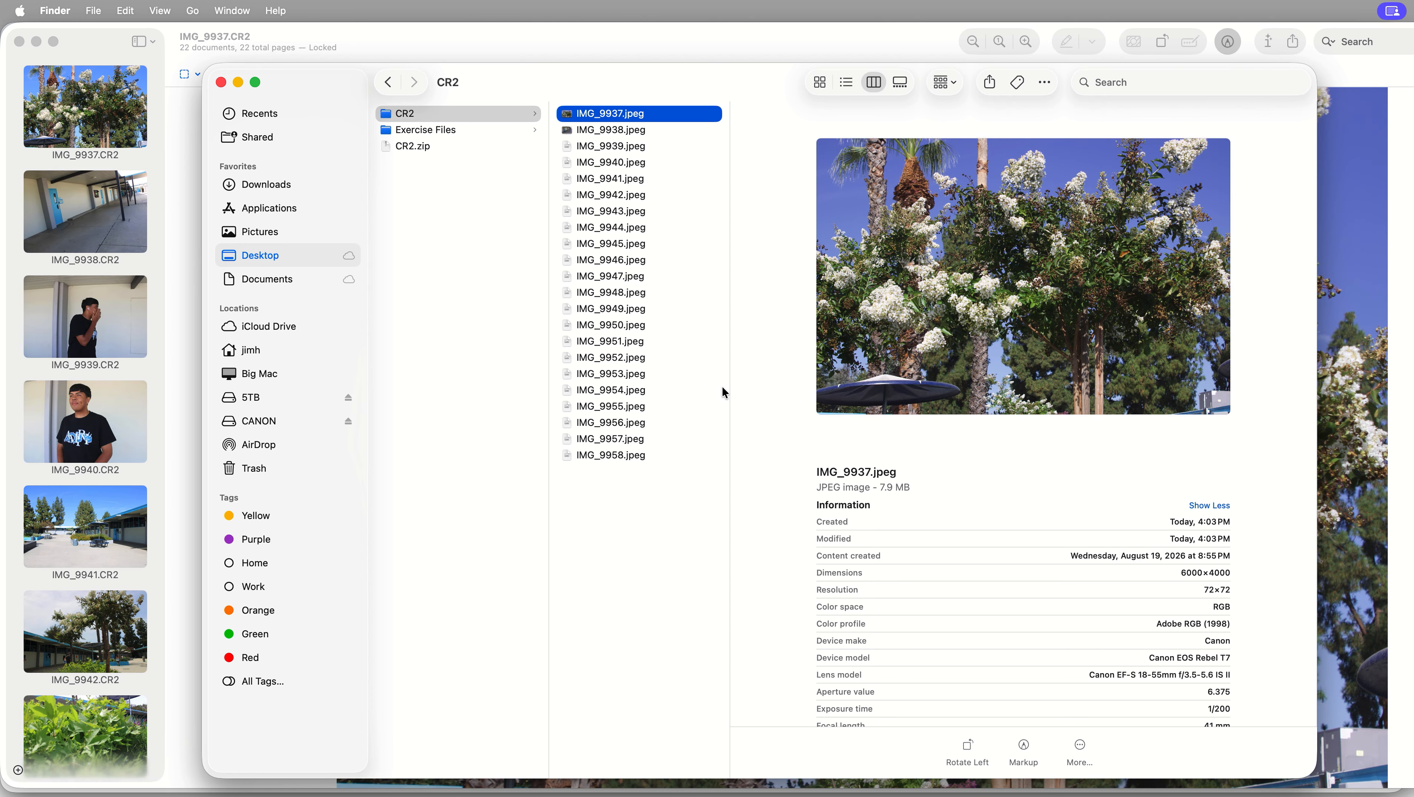
# Step: Check the exported photos by previewing IMG_9941.jpeg, IMG_9948.jpeg, IMG_9950.jpeg and IMG_9955.jpeg
pyautogui.click(613, 181)
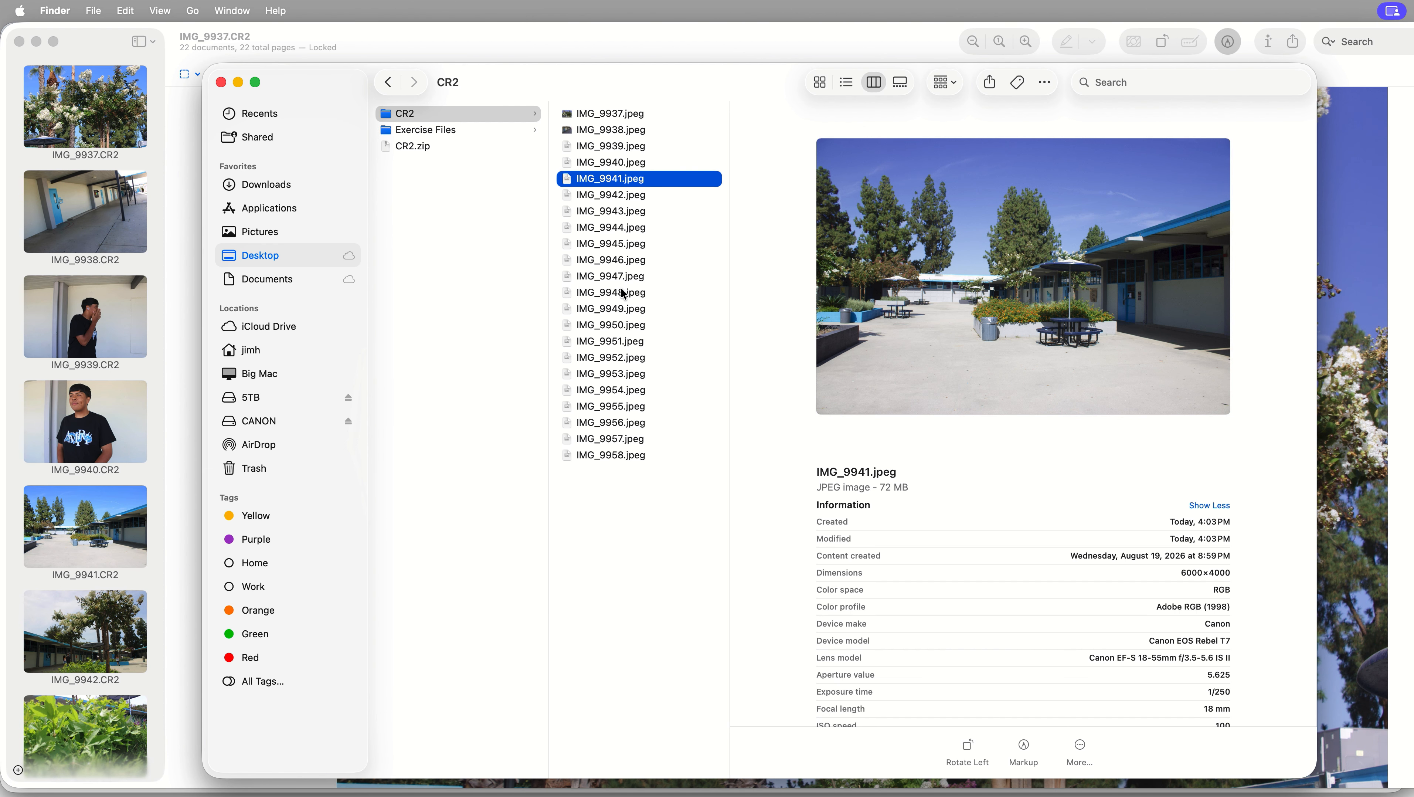
pyautogui.click(624, 292)
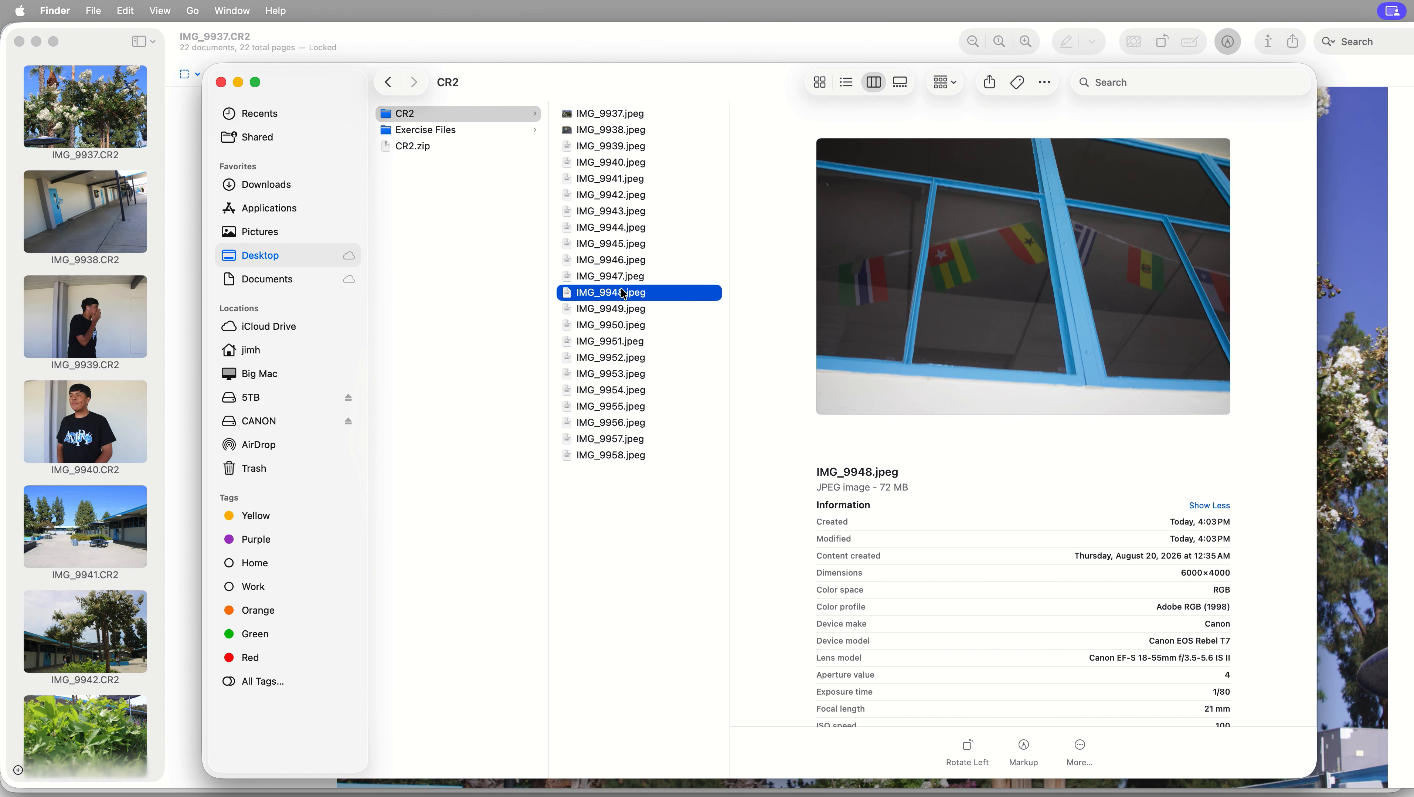
pyautogui.click(628, 324)
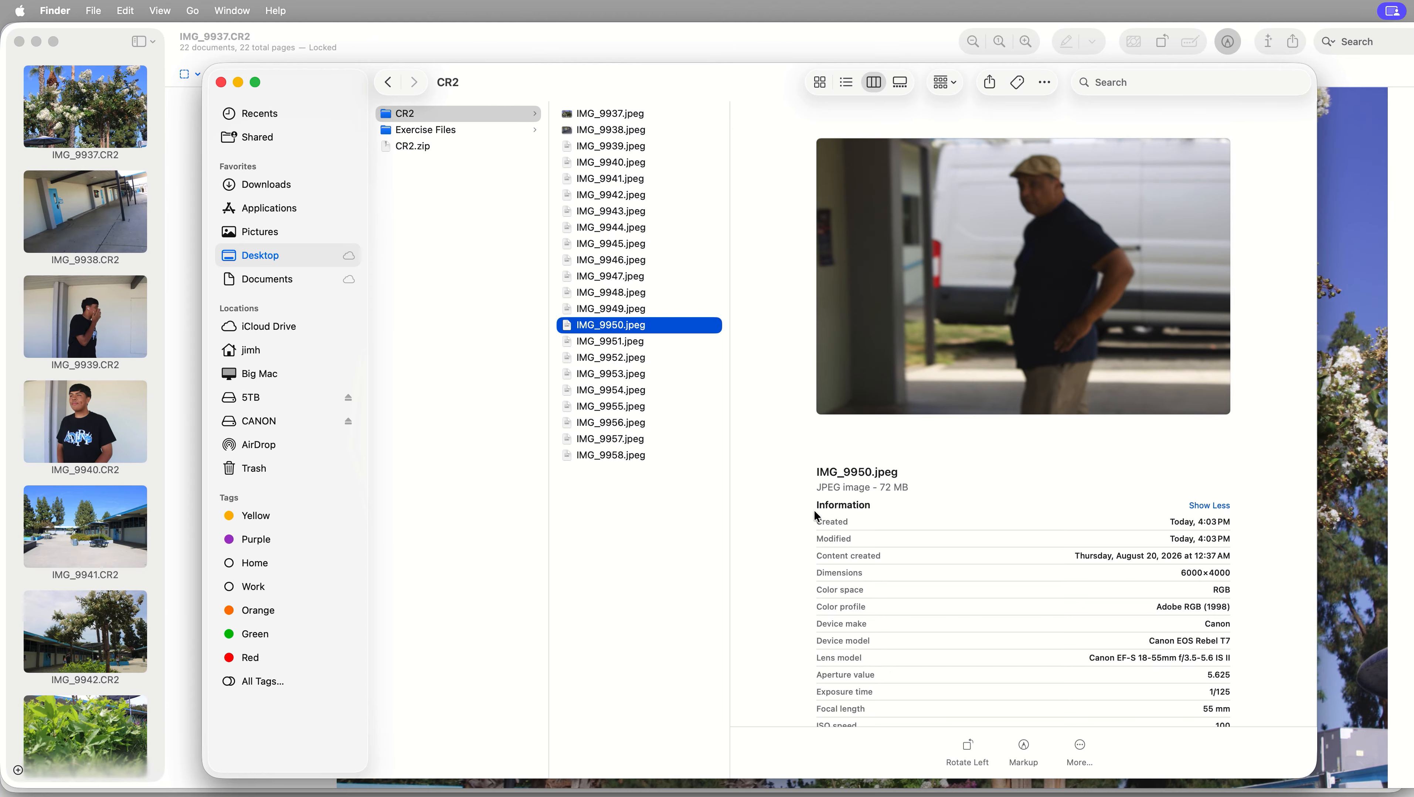
pyautogui.click(601, 412)
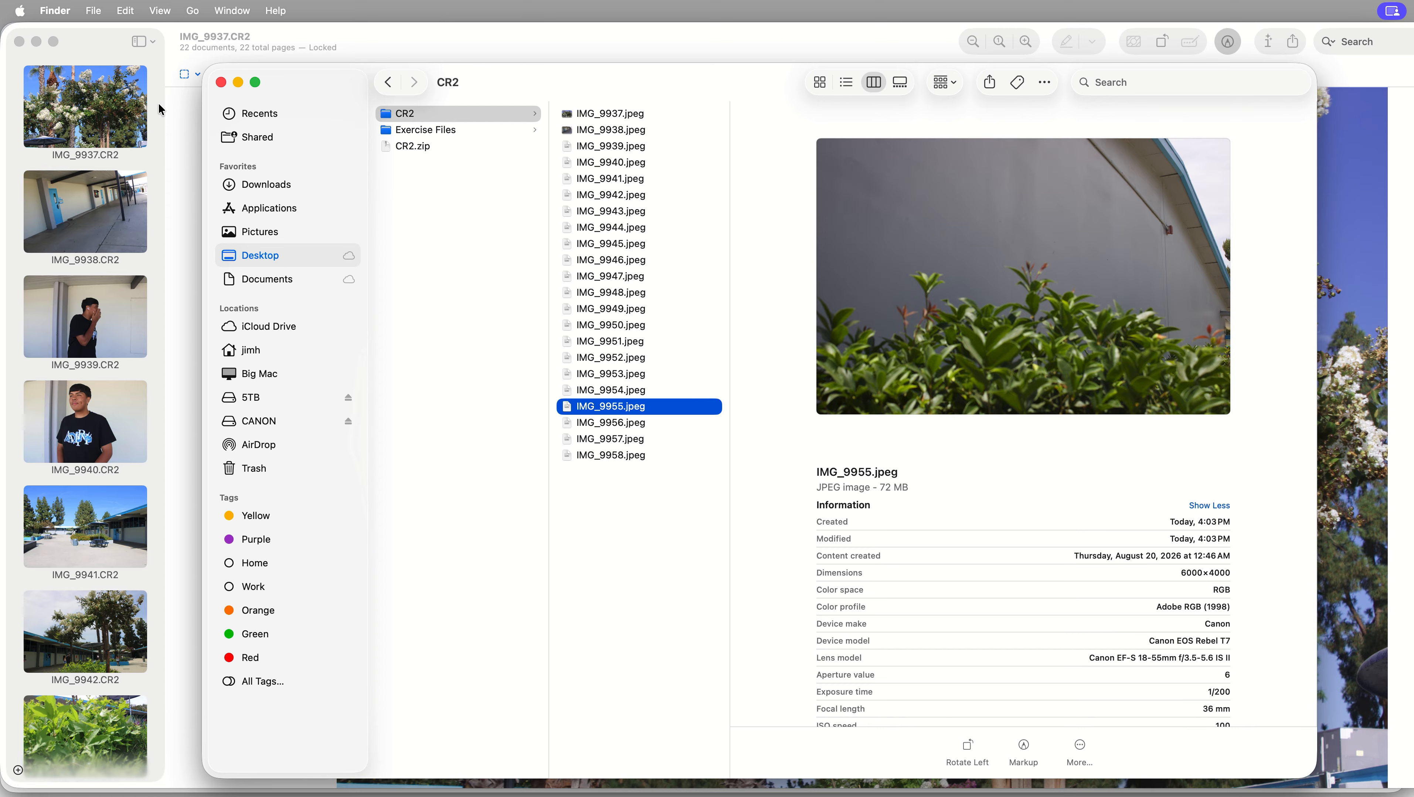
# Step: Switch to Preview and close the window holding the original CR2 photos
pyautogui.click(96, 52)
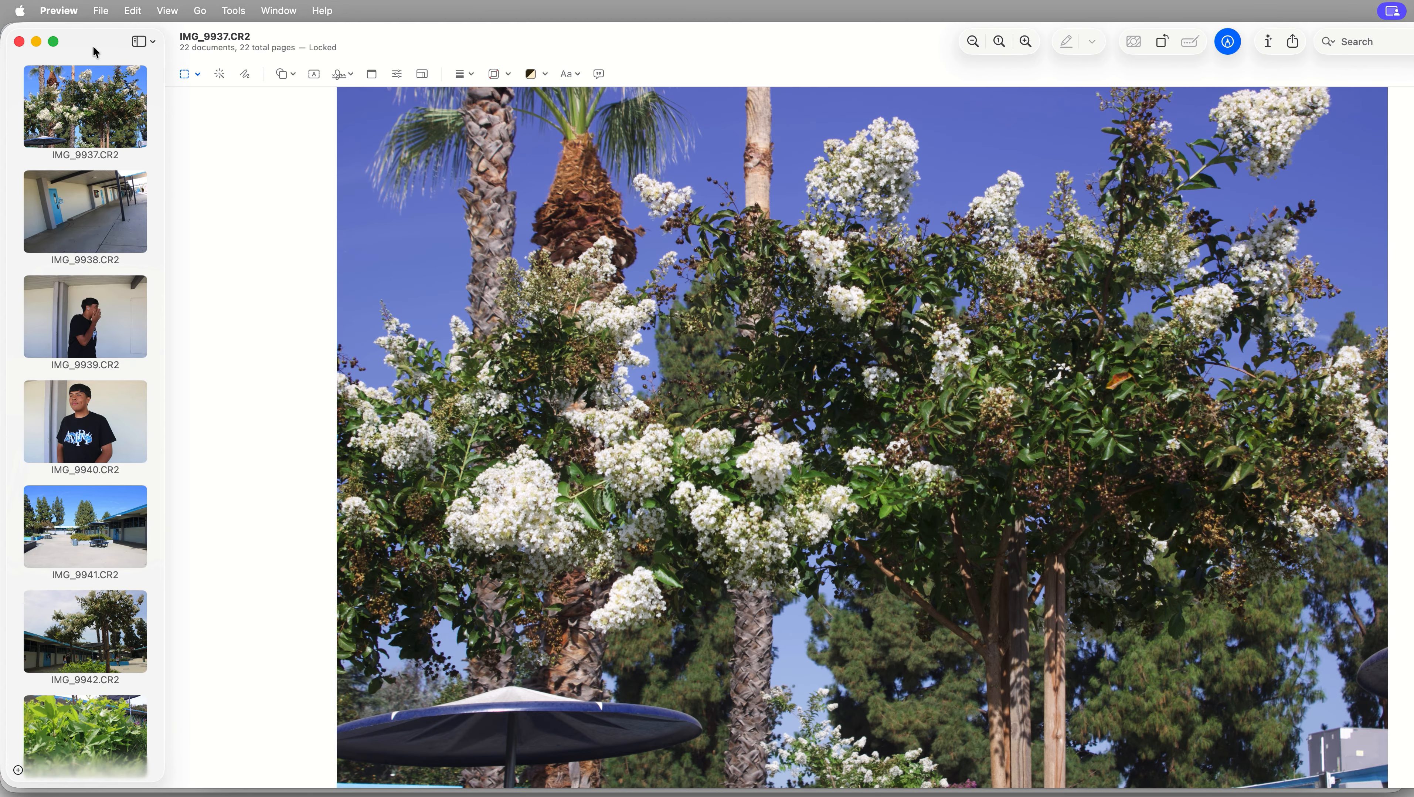
pyautogui.click(19, 43)
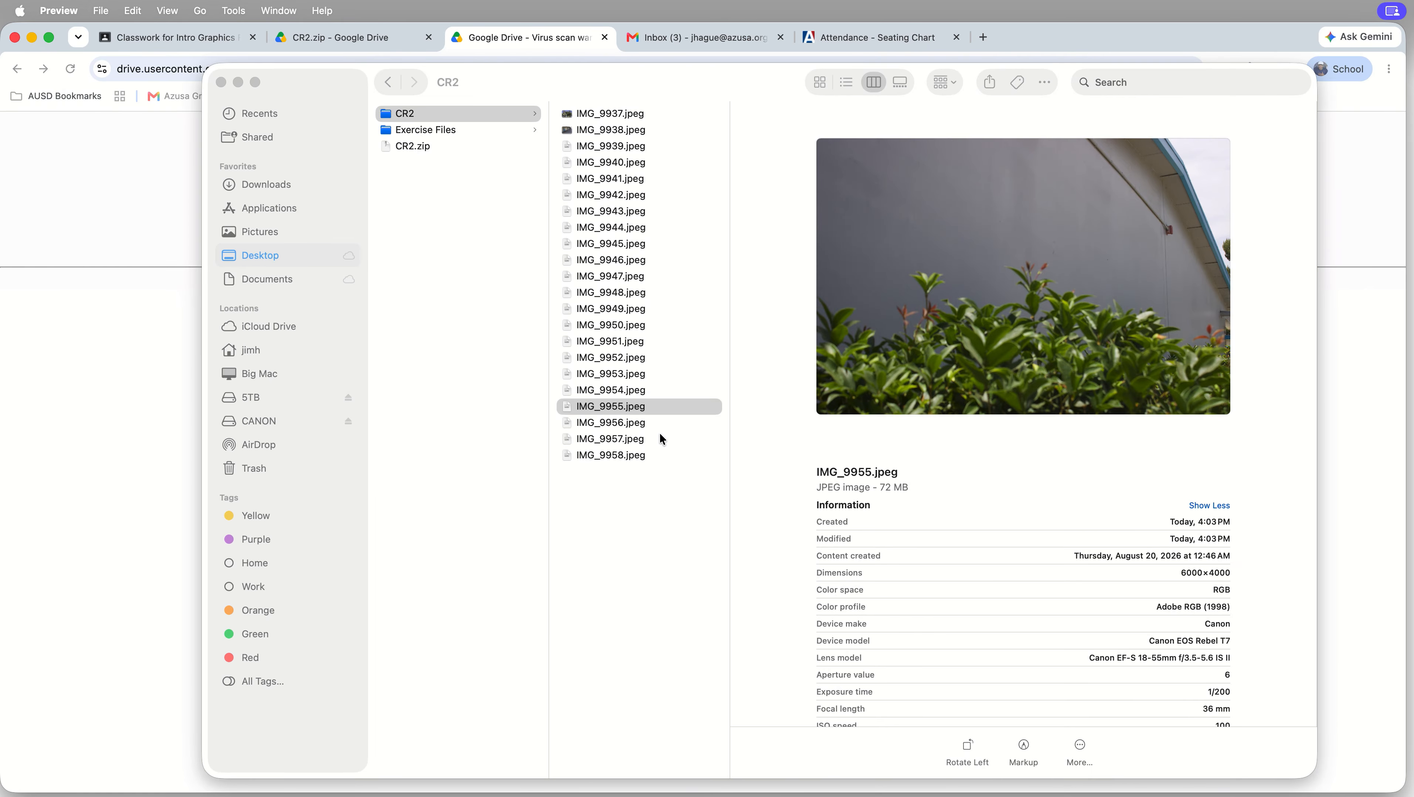
# Step: Open all the JPEG files from Finder's CR2 folder in Preview and select all their thumbnails
pyautogui.click(688, 124)
pyautogui.moveTo(671, 111); pyautogui.dragTo(626, 491)
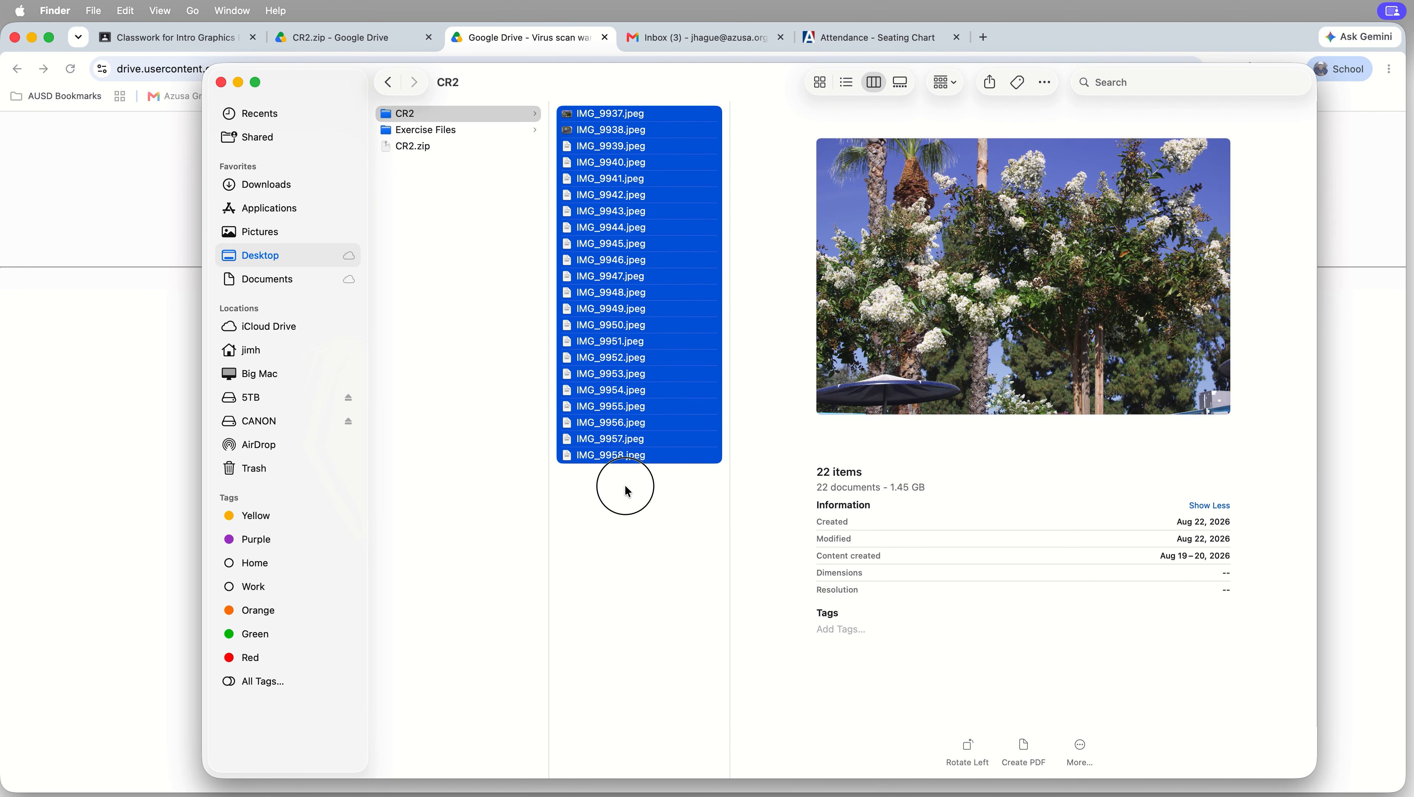
pyautogui.rightClick(616, 236)
pyautogui.moveTo(793, 287)
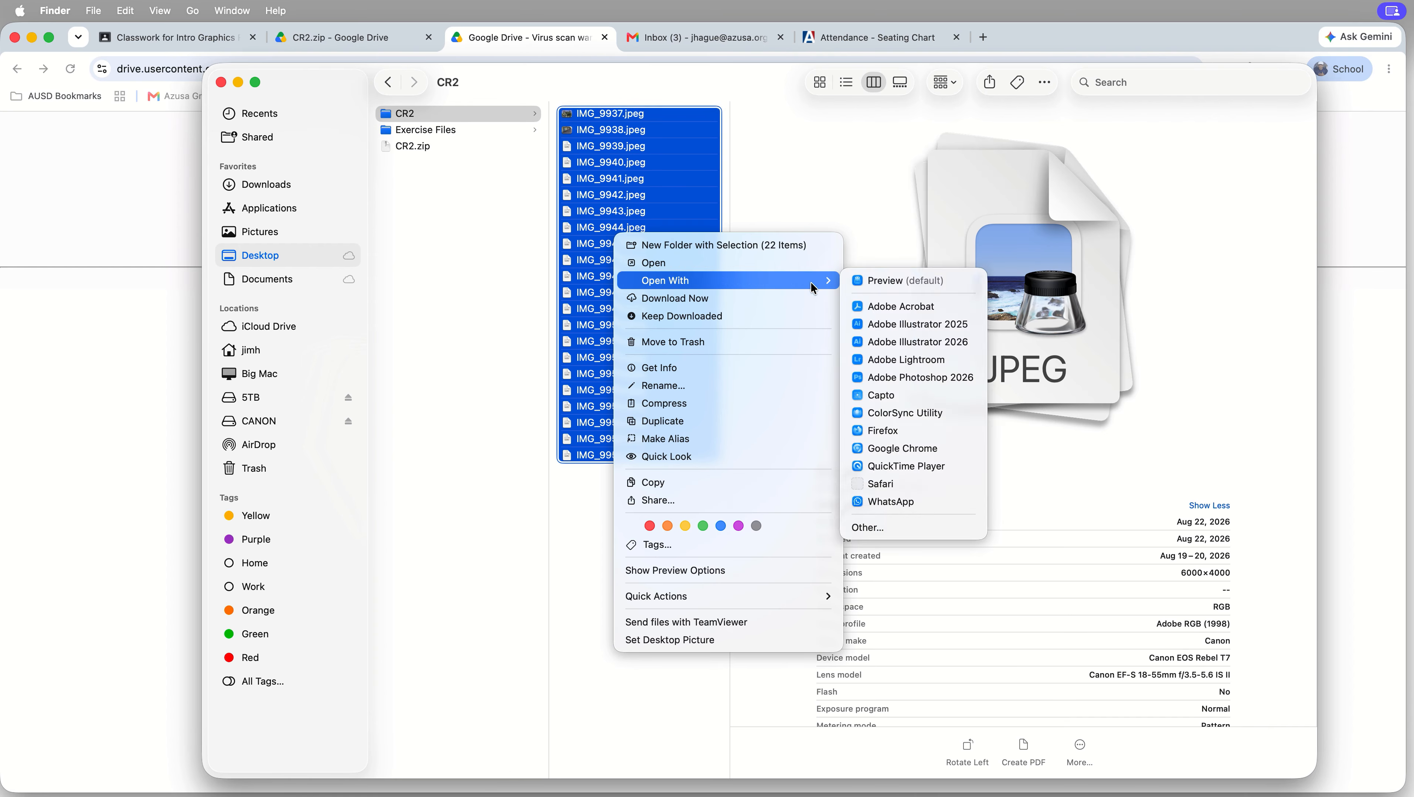
pyautogui.click(883, 281)
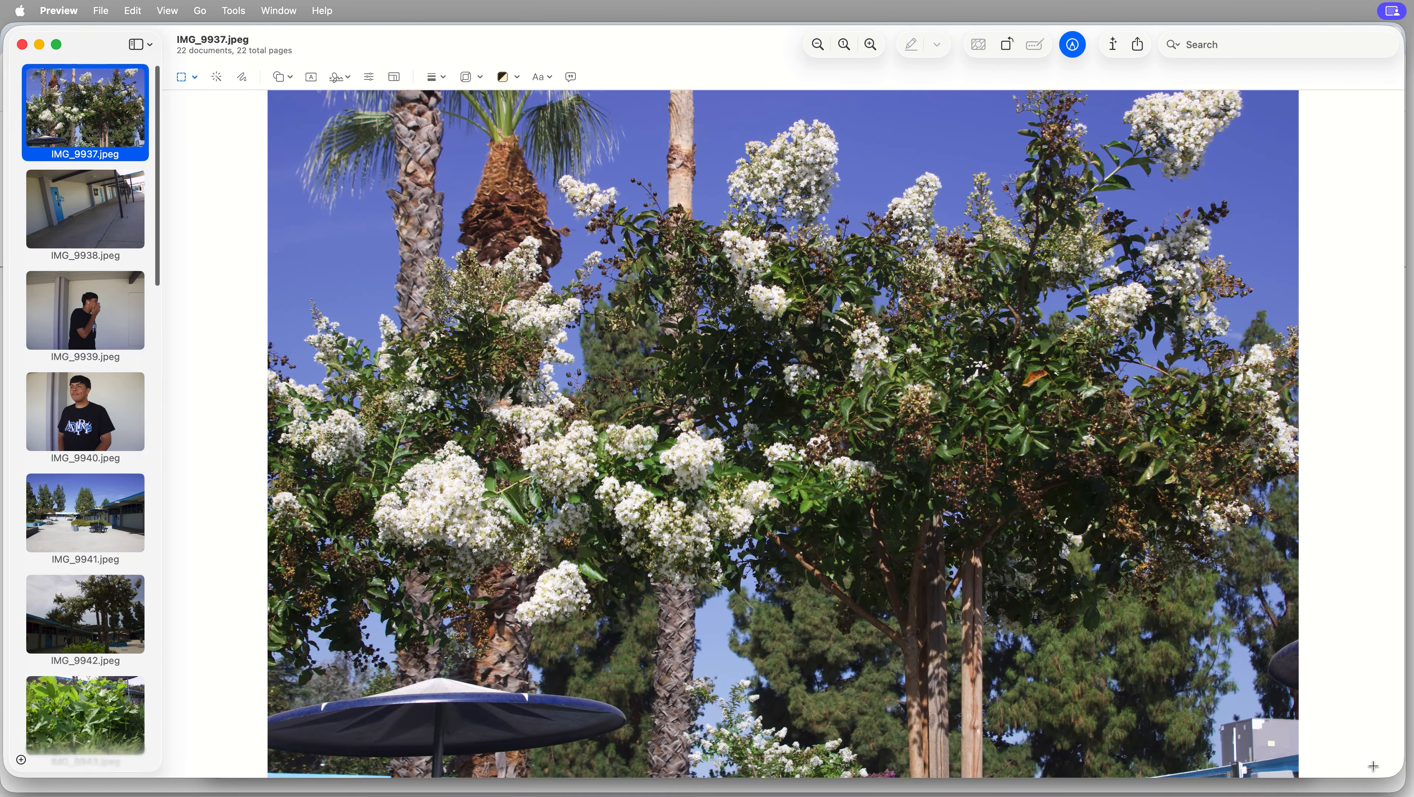
pyautogui.press('super+a')
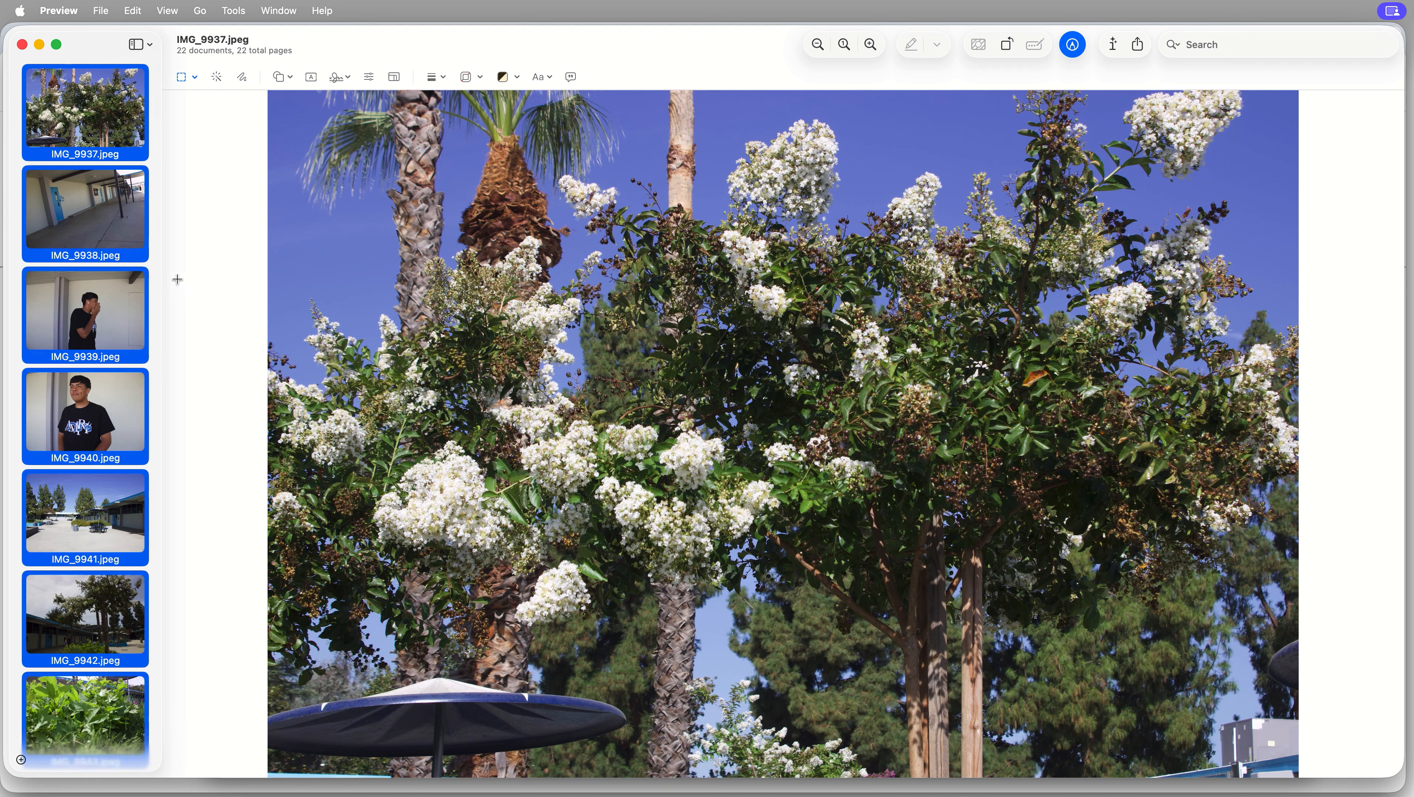
# Step: Adjust the size of all the selected photos in Preview, setting the width to 2000 pixels with proportional scaling
pyautogui.click(98, 10)
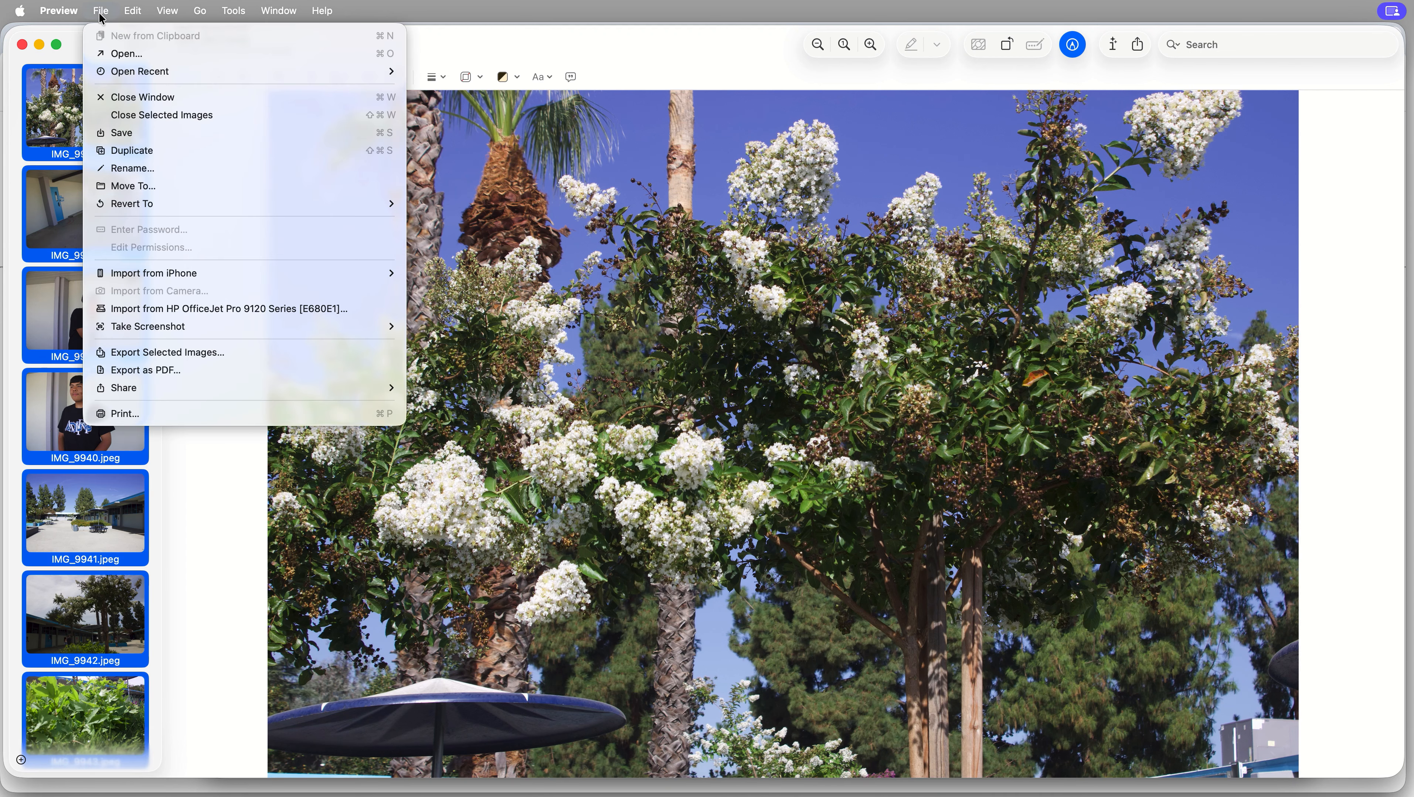
pyautogui.moveTo(126, 16)
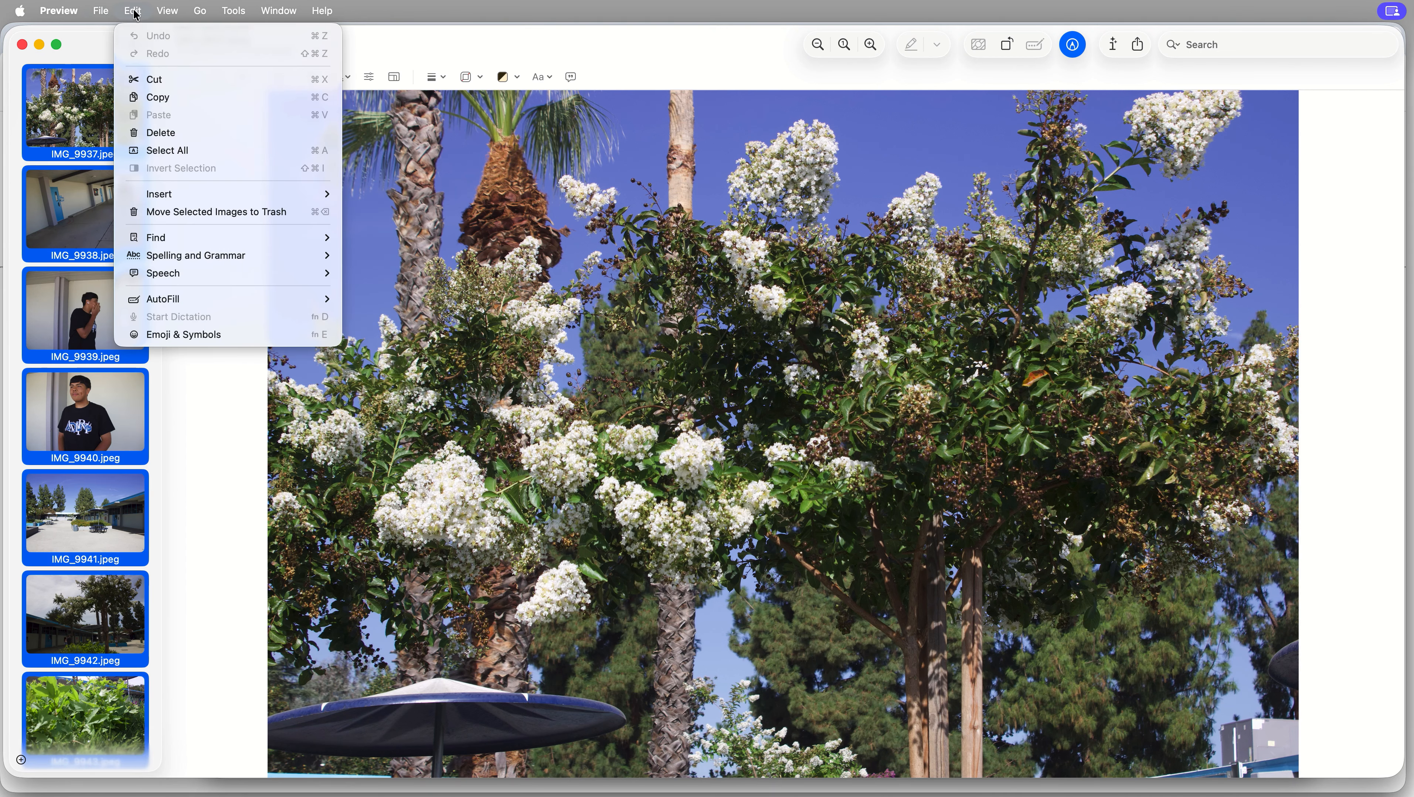
pyautogui.click(157, 150)
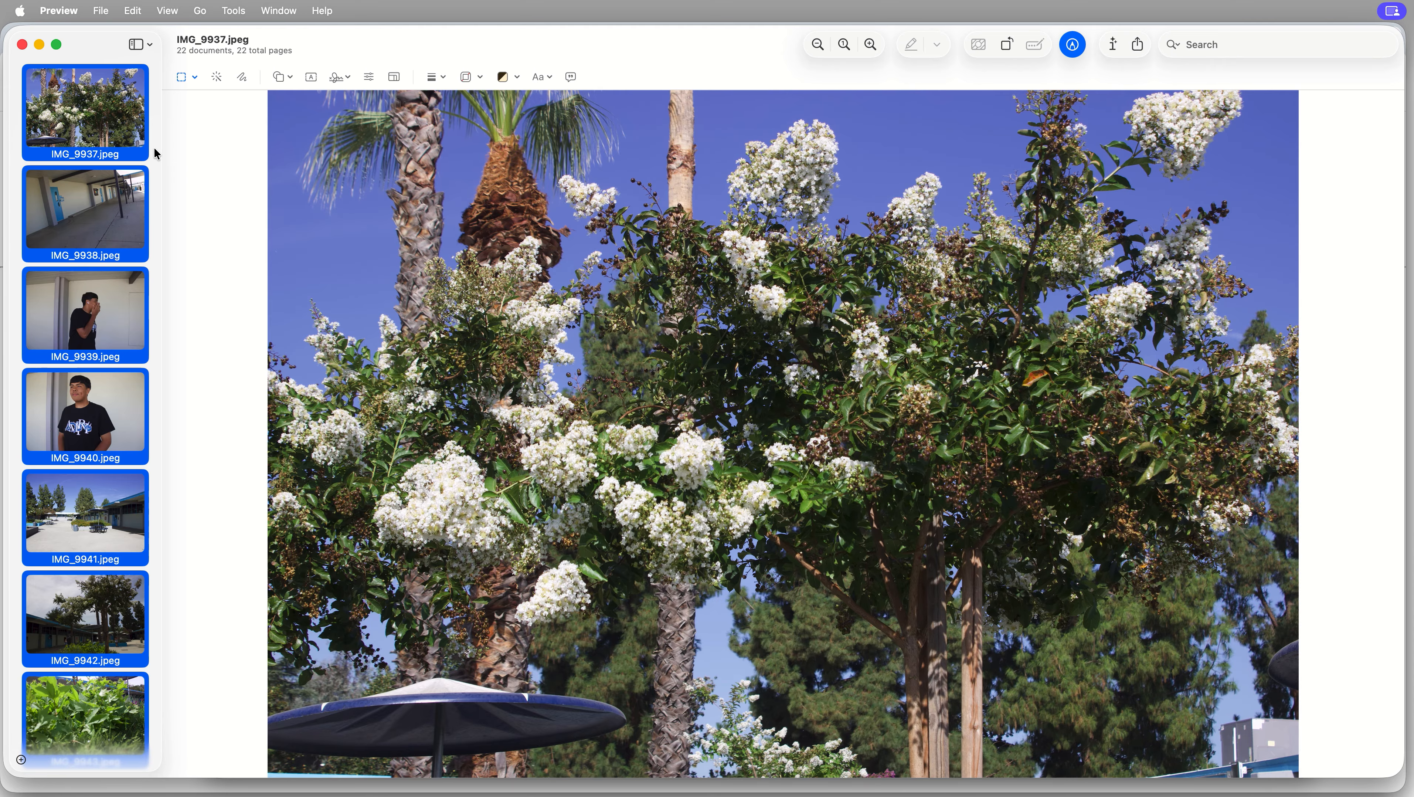
pyautogui.click(242, 17)
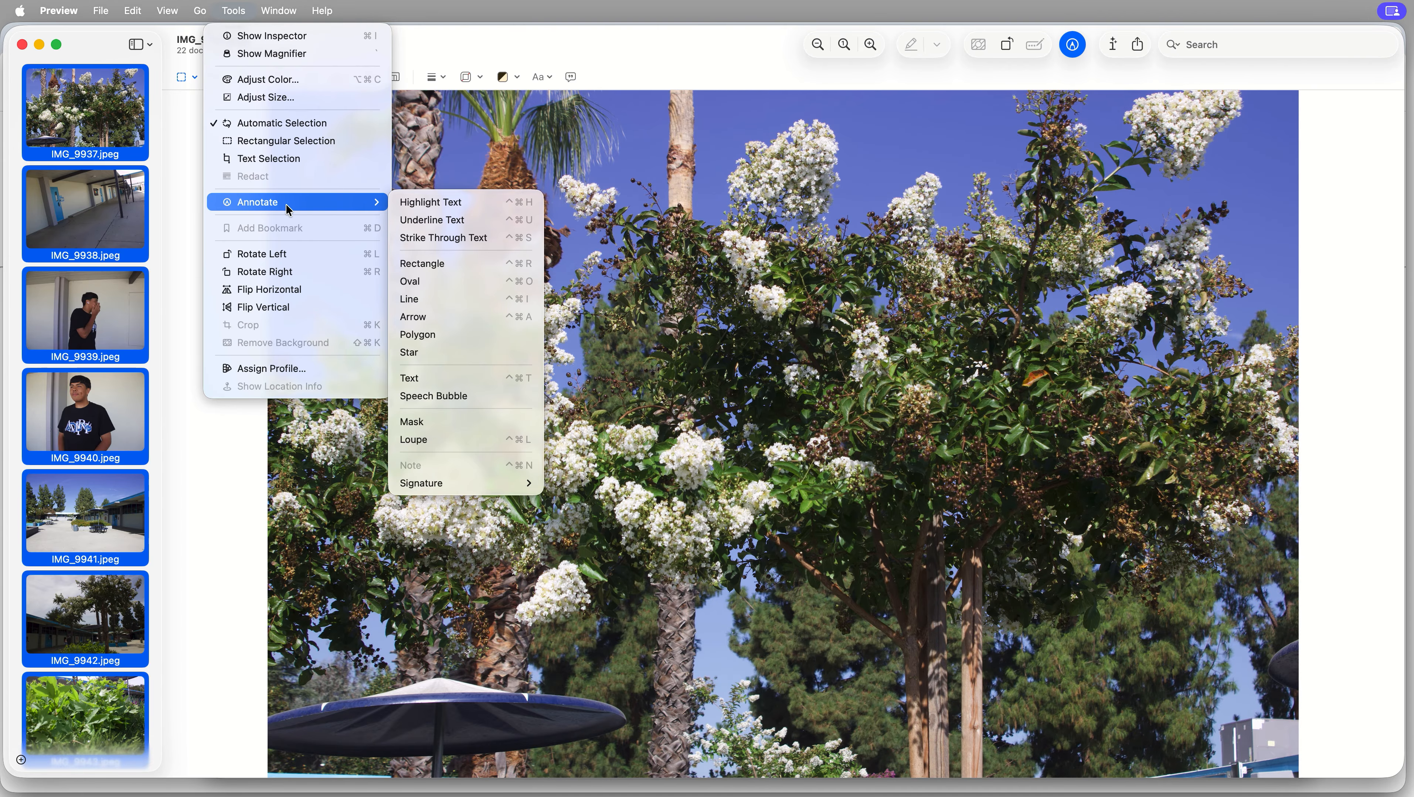
pyautogui.click(274, 98)
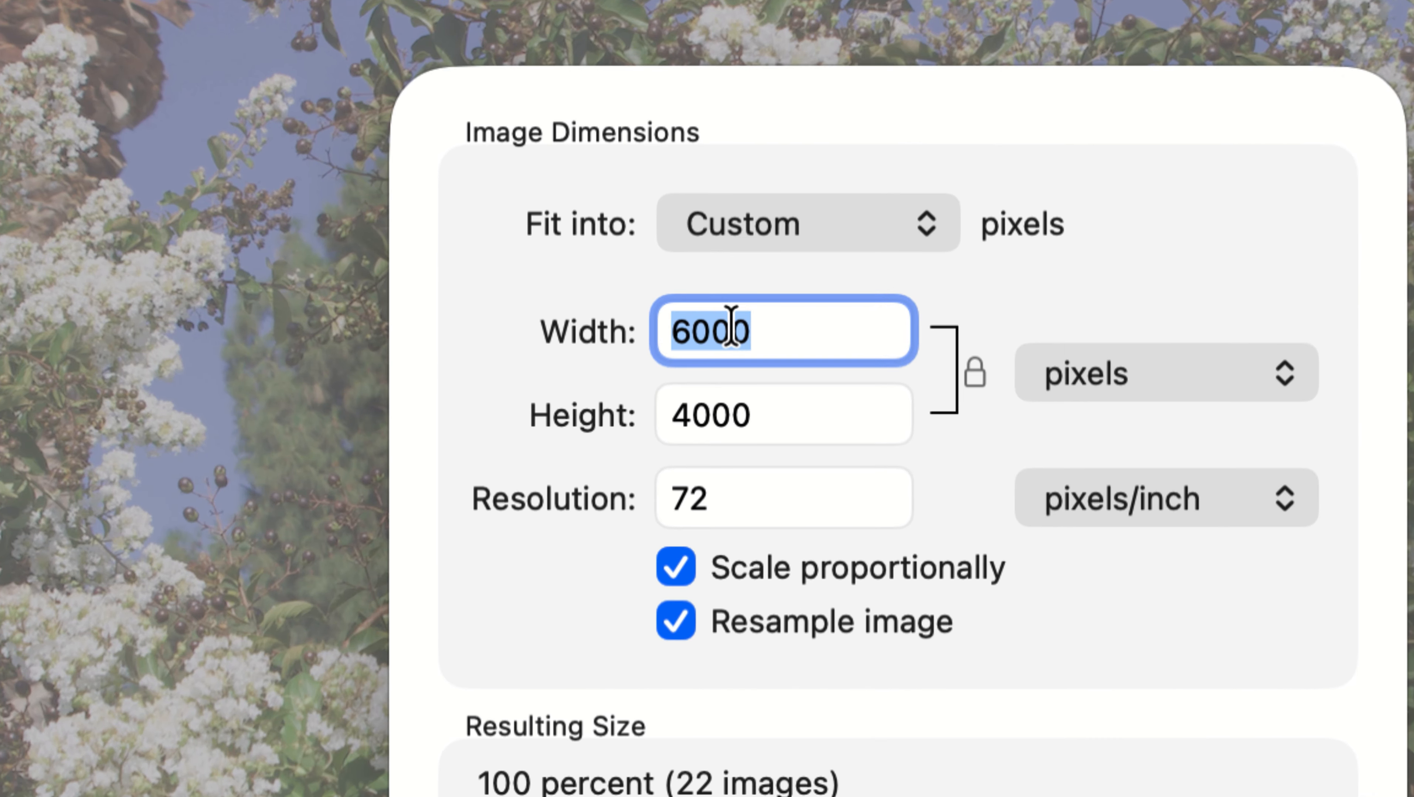
pyautogui.moveTo(692, 327)
pyautogui.mouseDown()
pyautogui.moveTo(666, 327)
pyautogui.moveTo(670, 340)
pyautogui.mouseUp()
pyautogui.write('2')
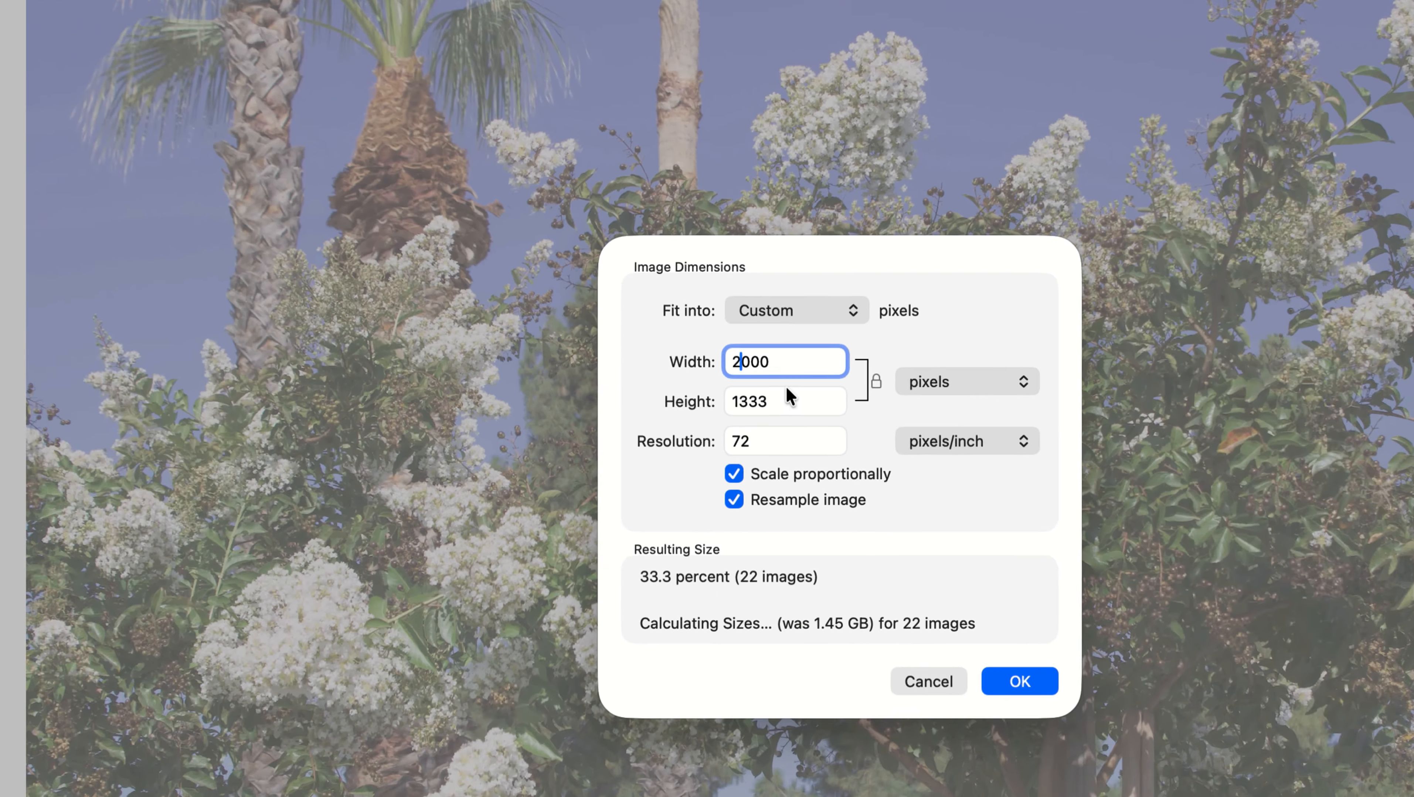
# Step: Switch to Finder and check the file details of IMG_9957.jpeg in the CR2 folder
pyautogui.press('super+Tab')
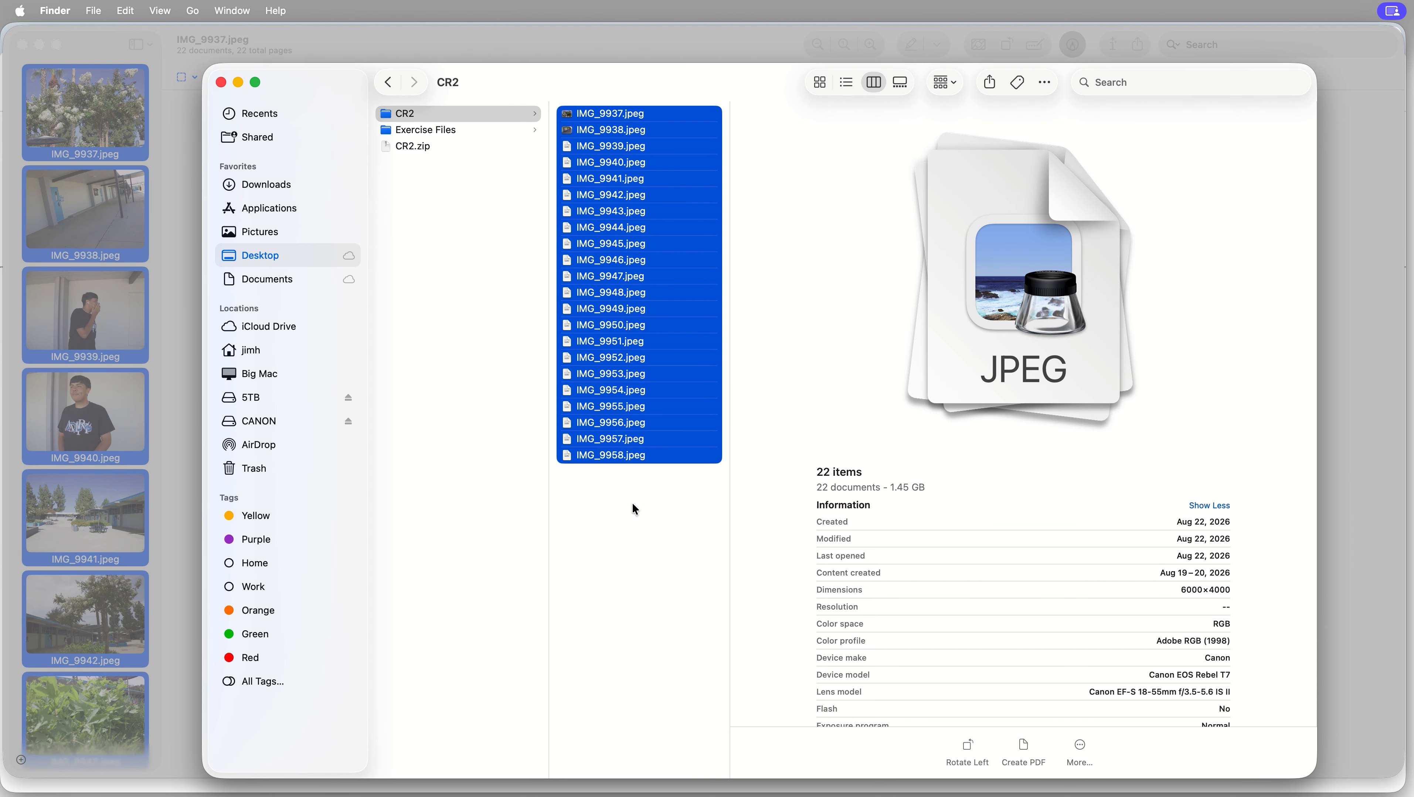
pyautogui.click(633, 503)
pyautogui.click(618, 437)
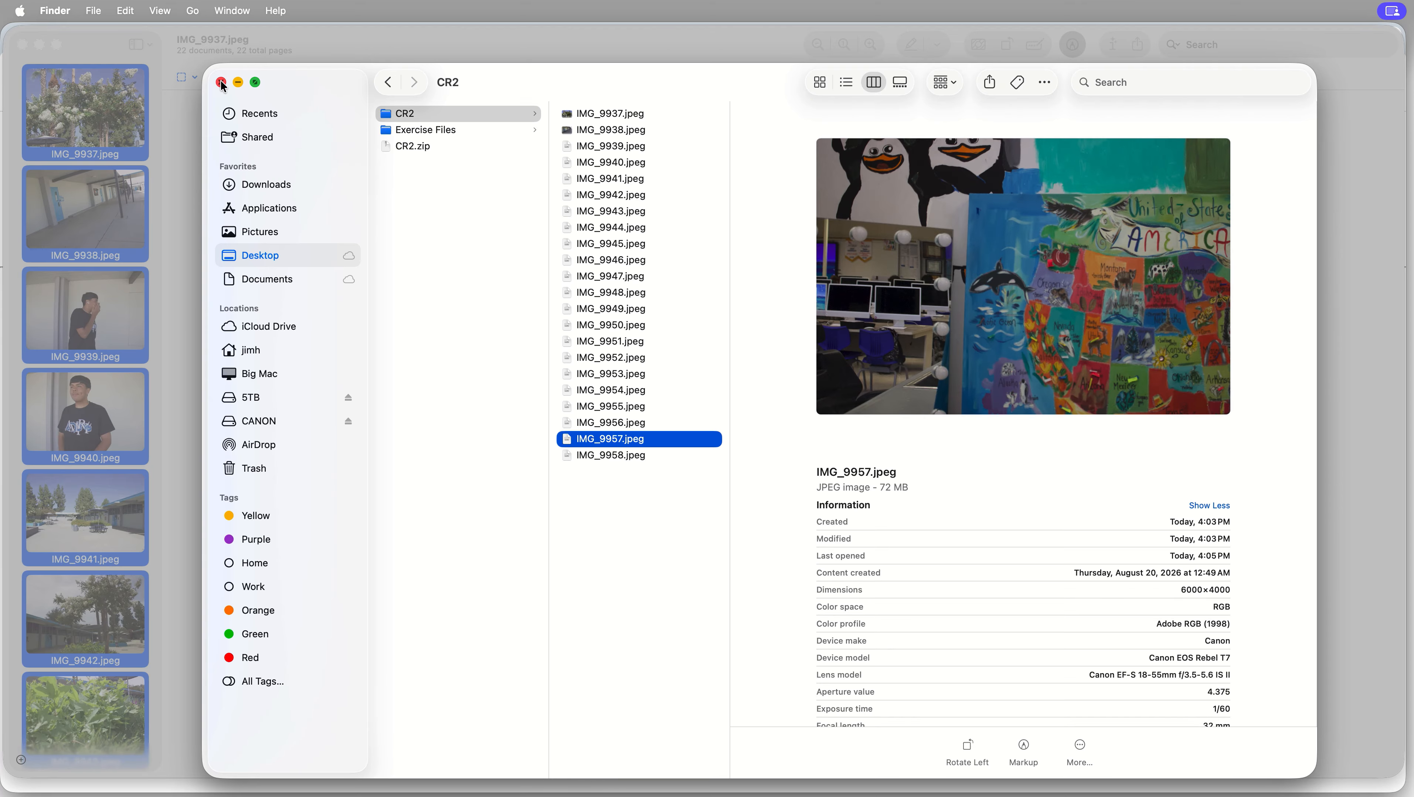
# Step: Return to Preview and apply the size adjustment to the selected photos
pyautogui.click(165, 181)
pyautogui.click(898, 531)
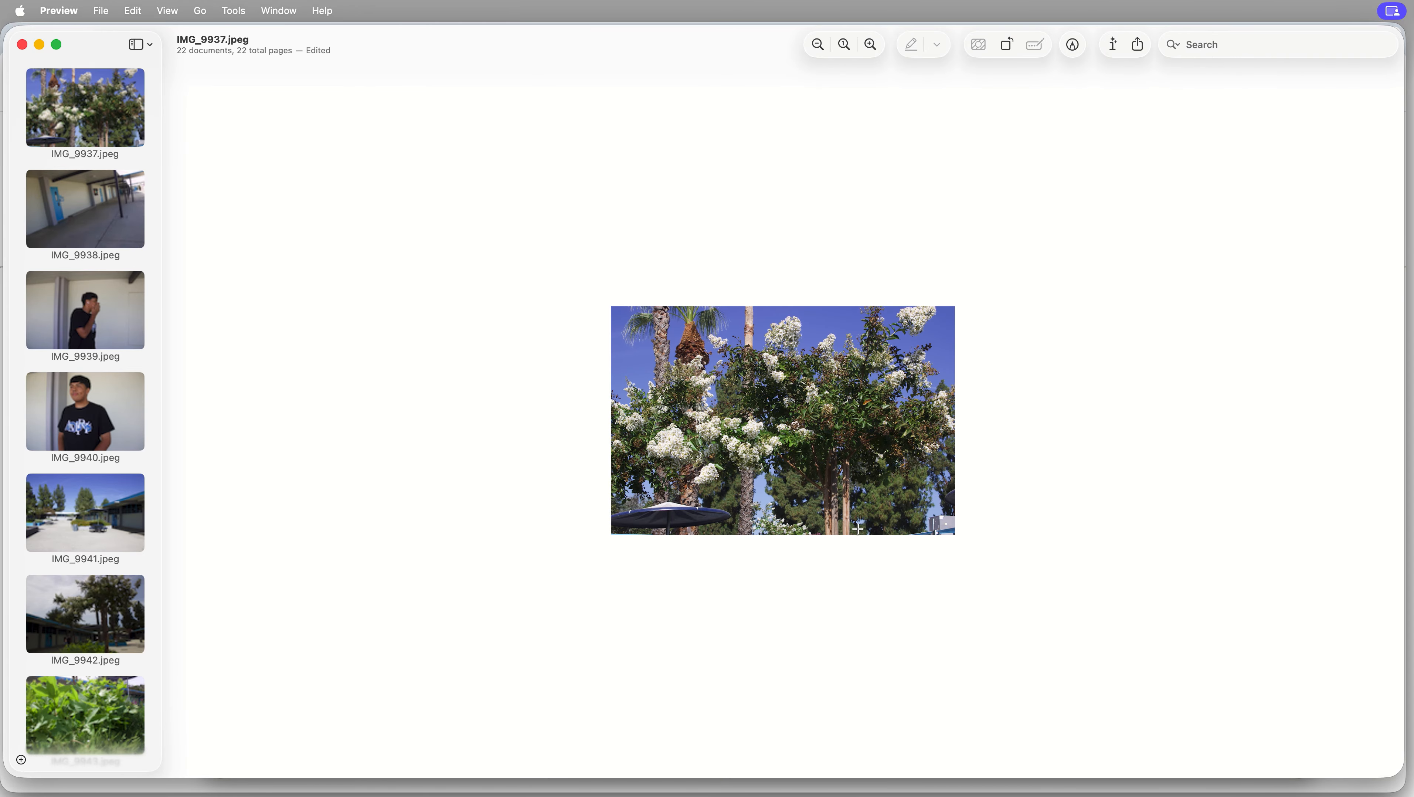
# Step: Switch to Finder and check the file types and dimensions of several resized photos, including IMG_9937.jpeg, IMG_9946.tiff, IMG_9952.tiff and IMG_9940.tiff
pyautogui.press('super+Tab')
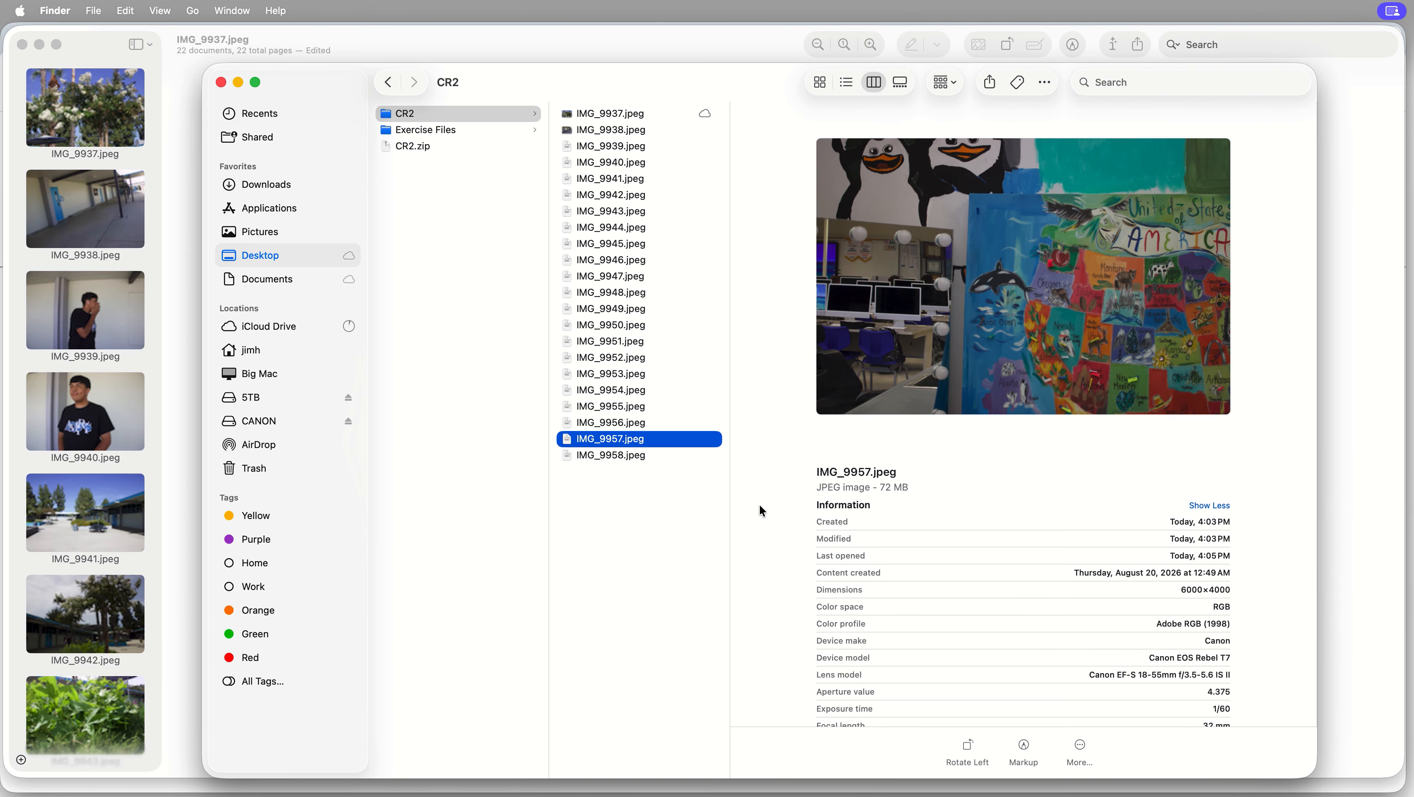
pyautogui.click(614, 118)
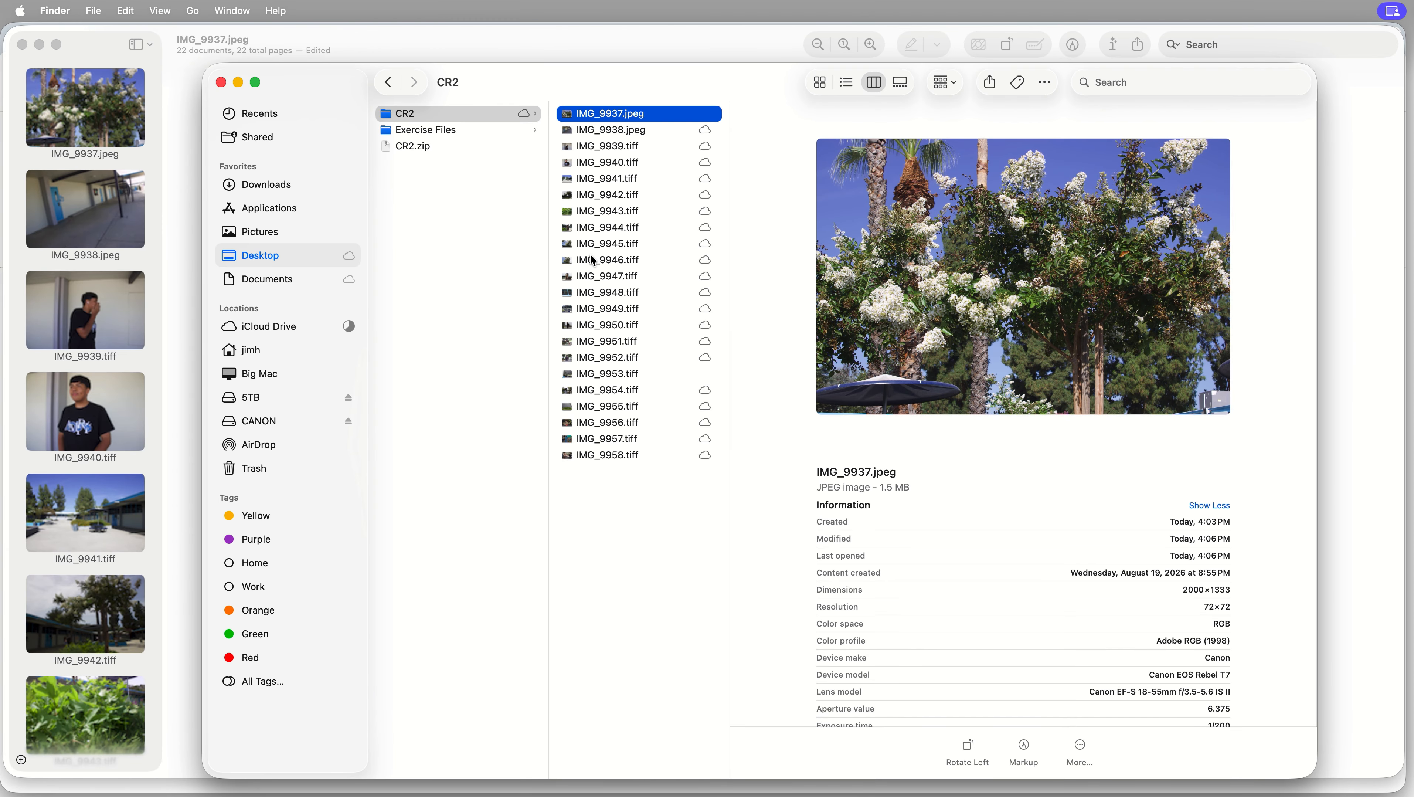
pyautogui.click(594, 261)
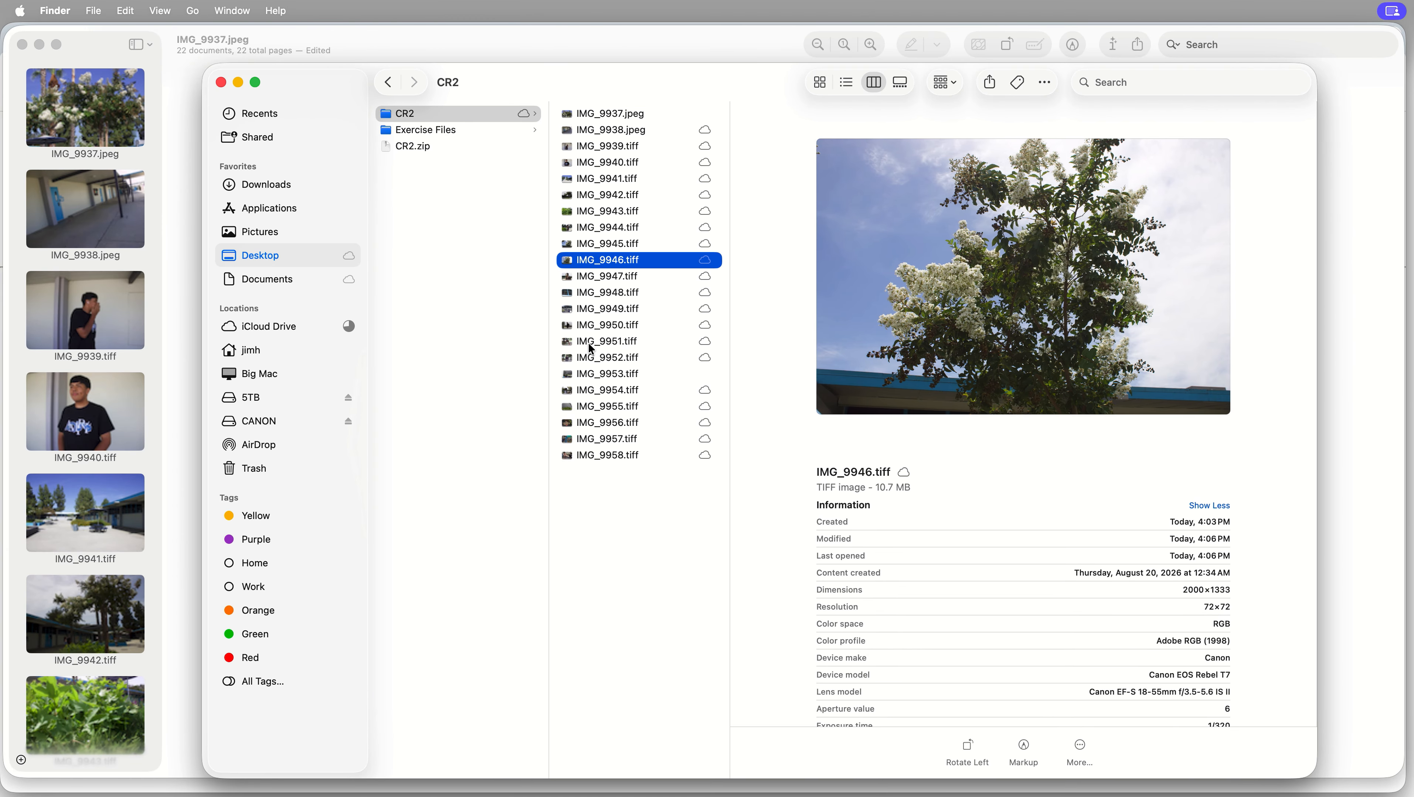
pyautogui.click(595, 360)
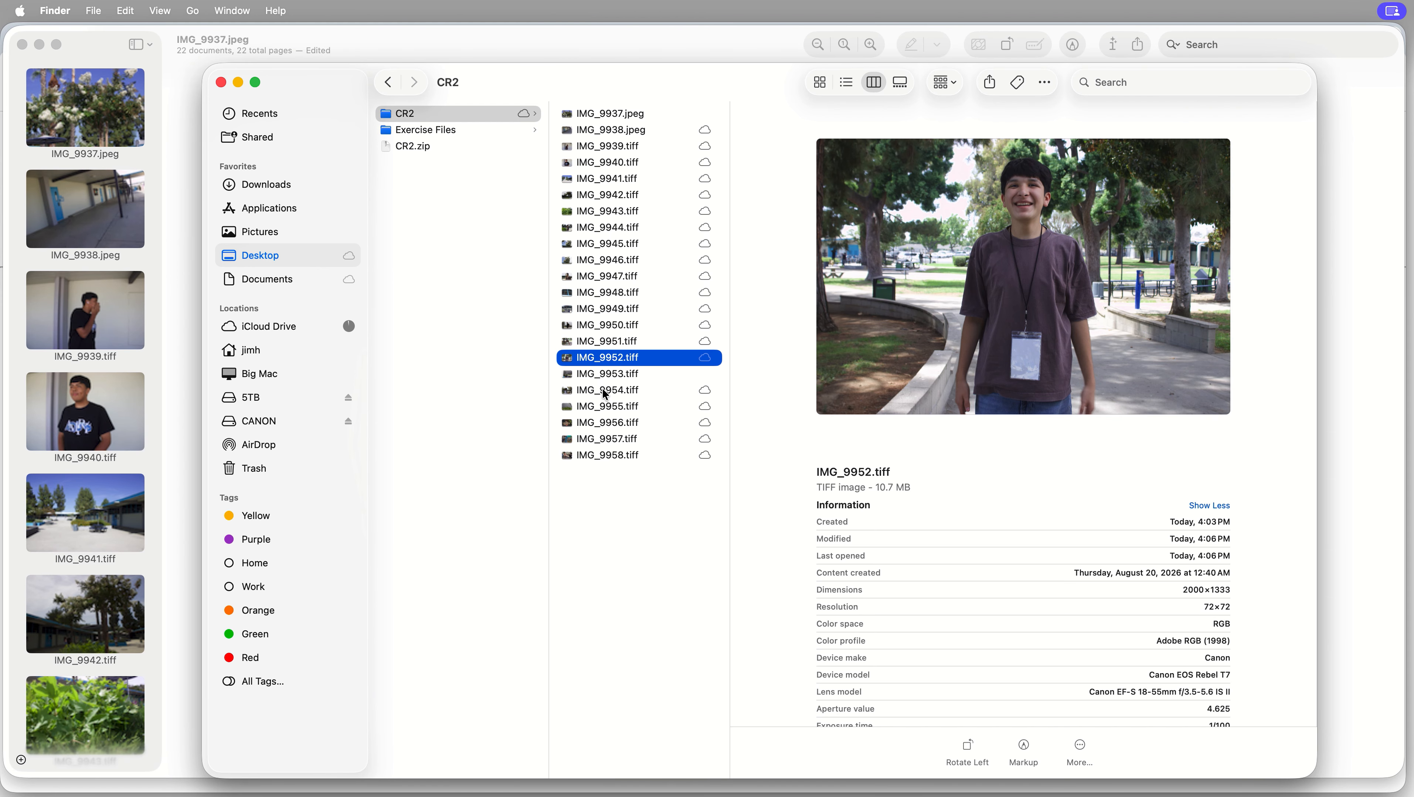
pyautogui.click(605, 391)
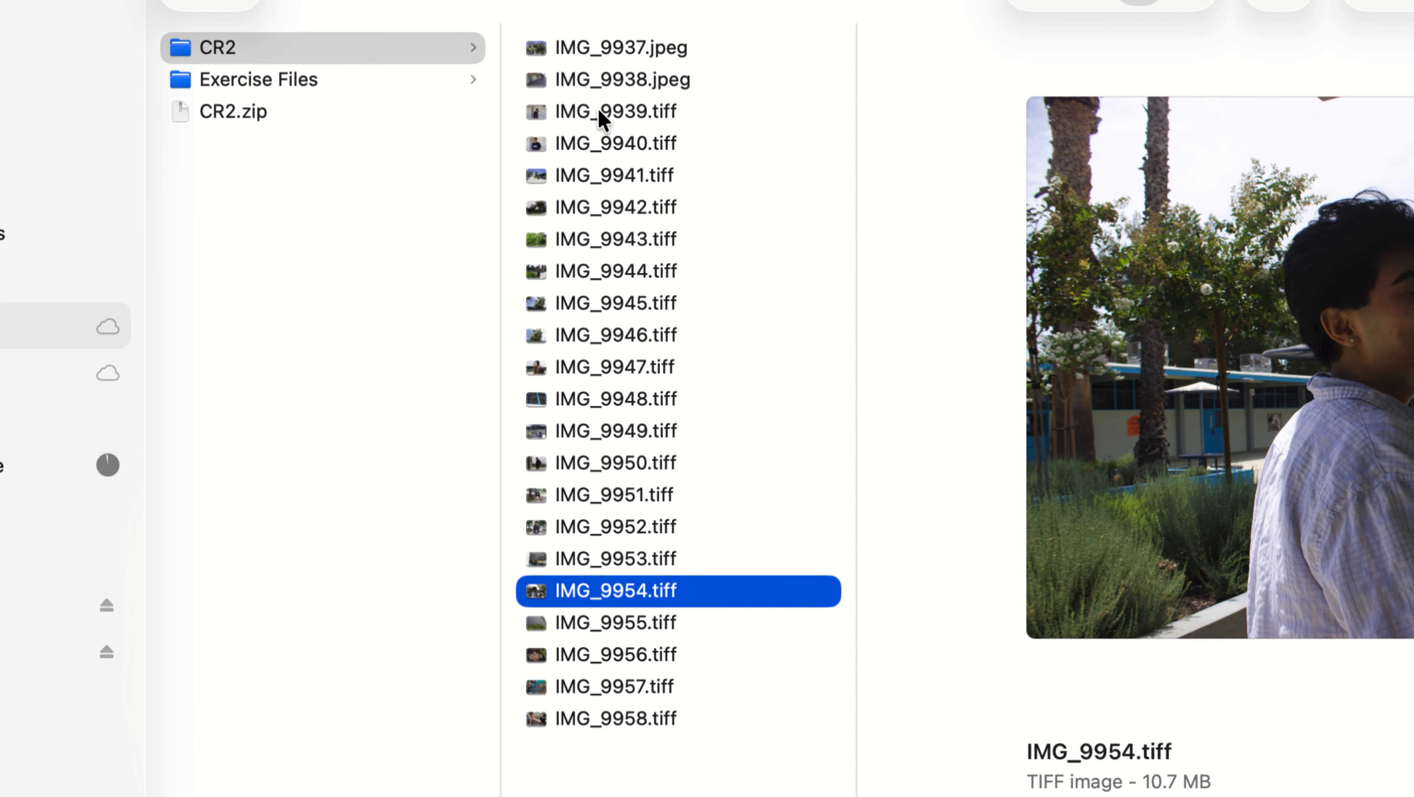
pyautogui.click(600, 147)
pyautogui.click(613, 152)
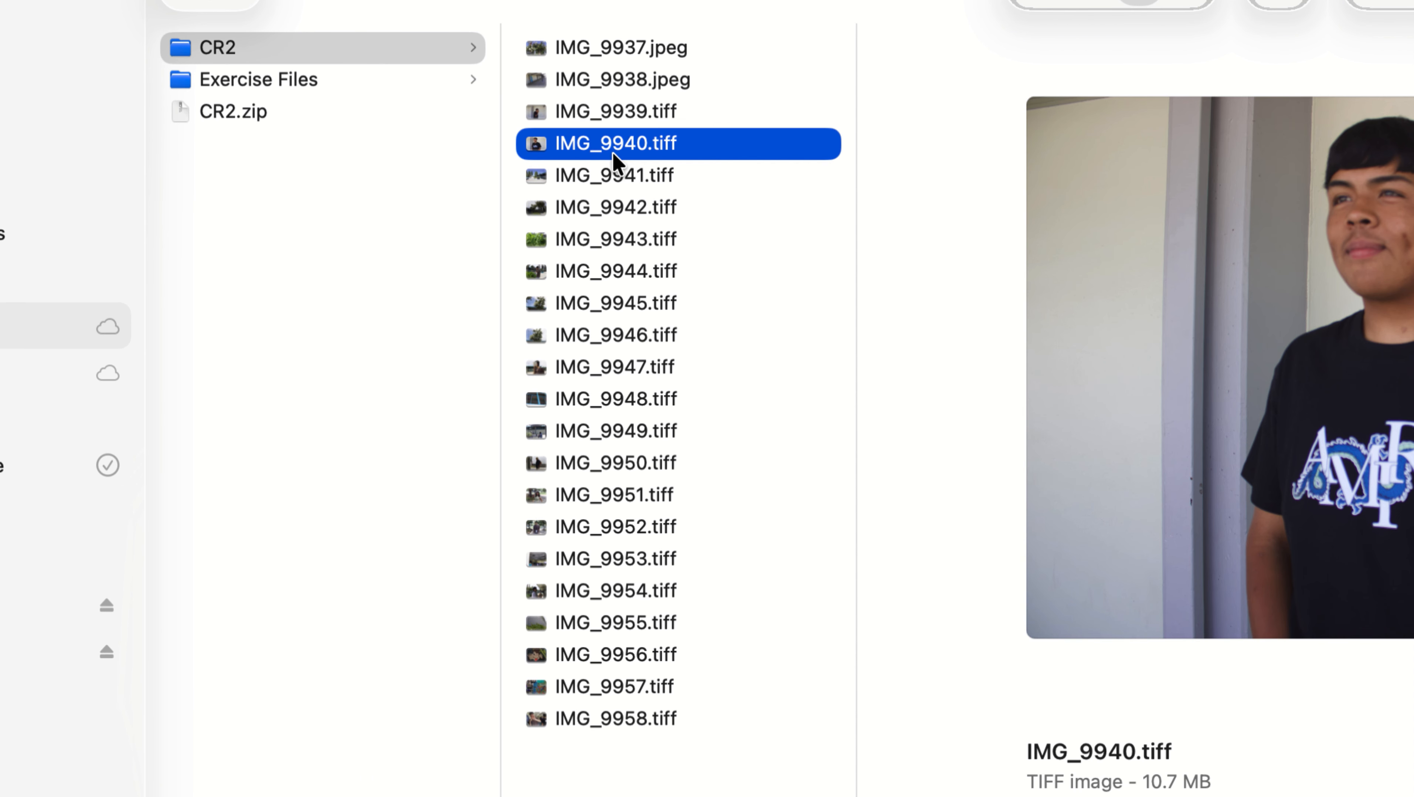
pyautogui.click(621, 198)
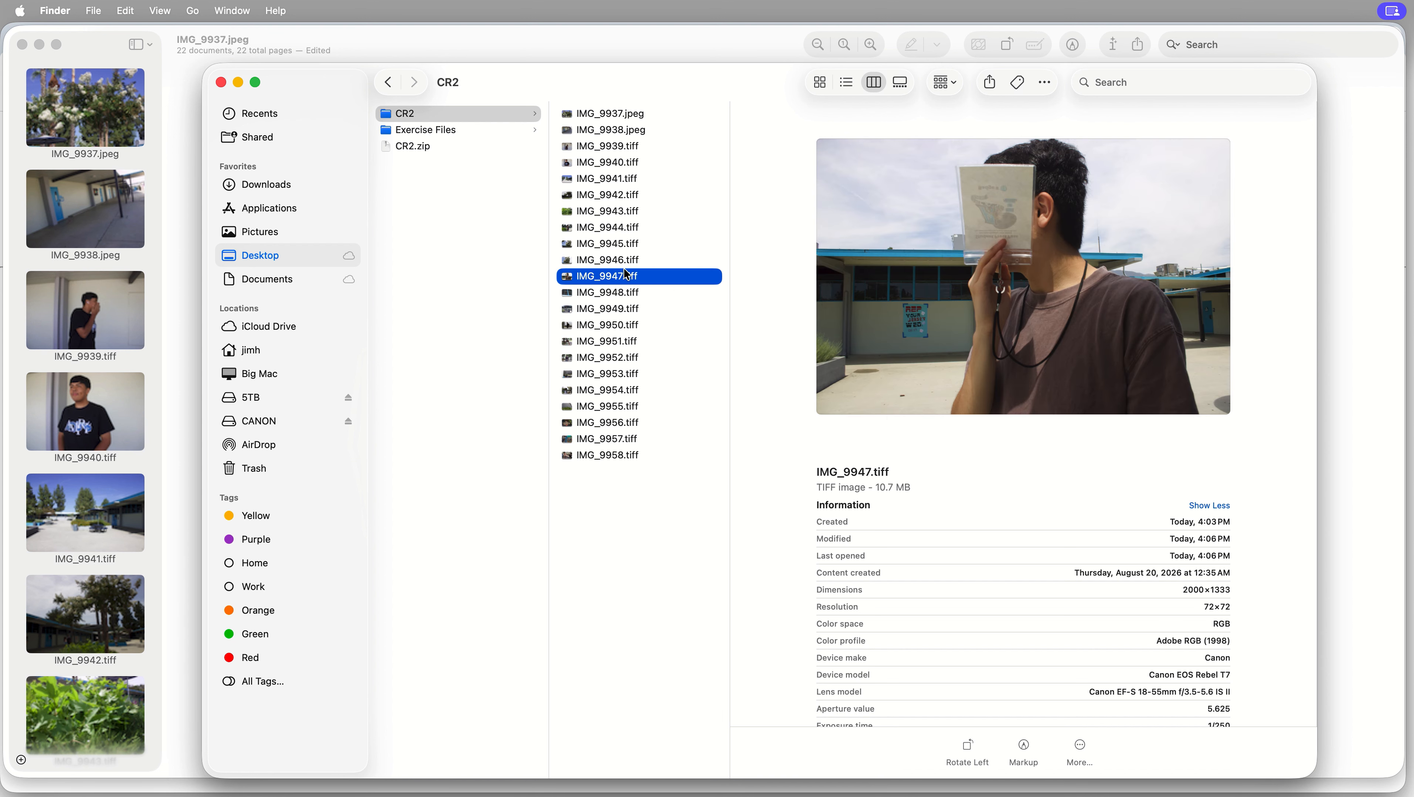
pyautogui.click(629, 377)
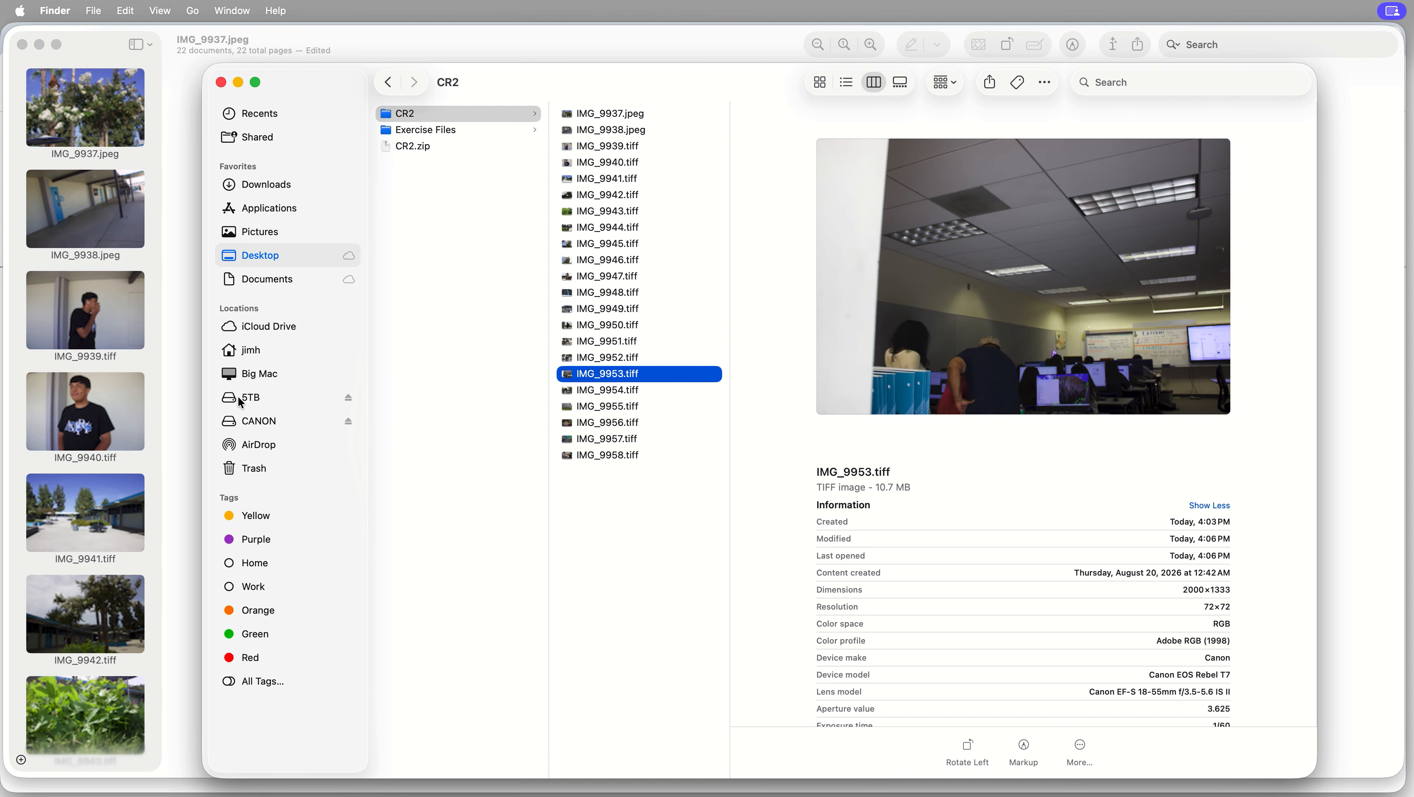
# Step: Switch to Preview and select the thumbnails from IMG_9939.tiff to IMG_9944.tiff
pyautogui.click(89, 285)
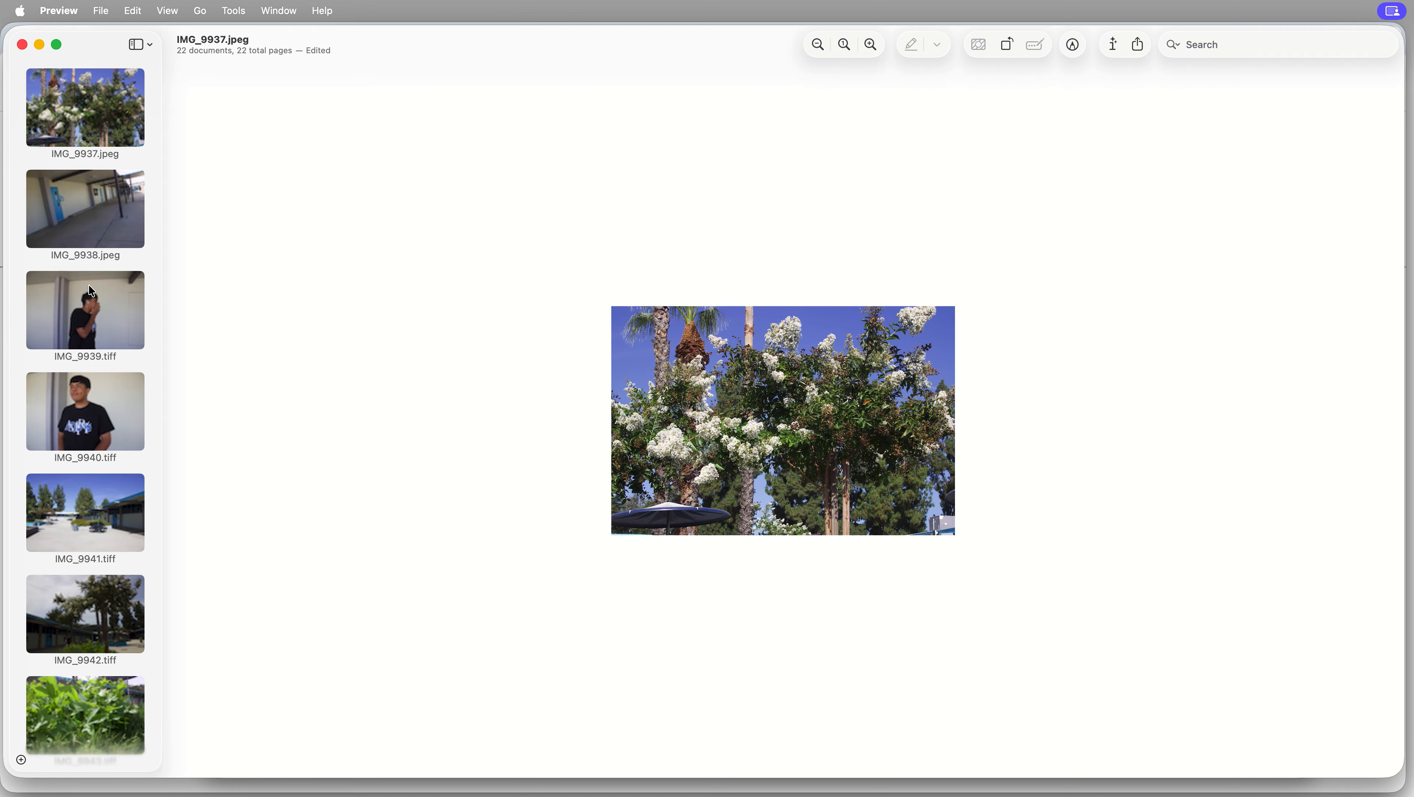
pyautogui.click(101, 303)
pyautogui.keyDown('super'); pyautogui.click(103, 435); pyautogui.keyUp('super')
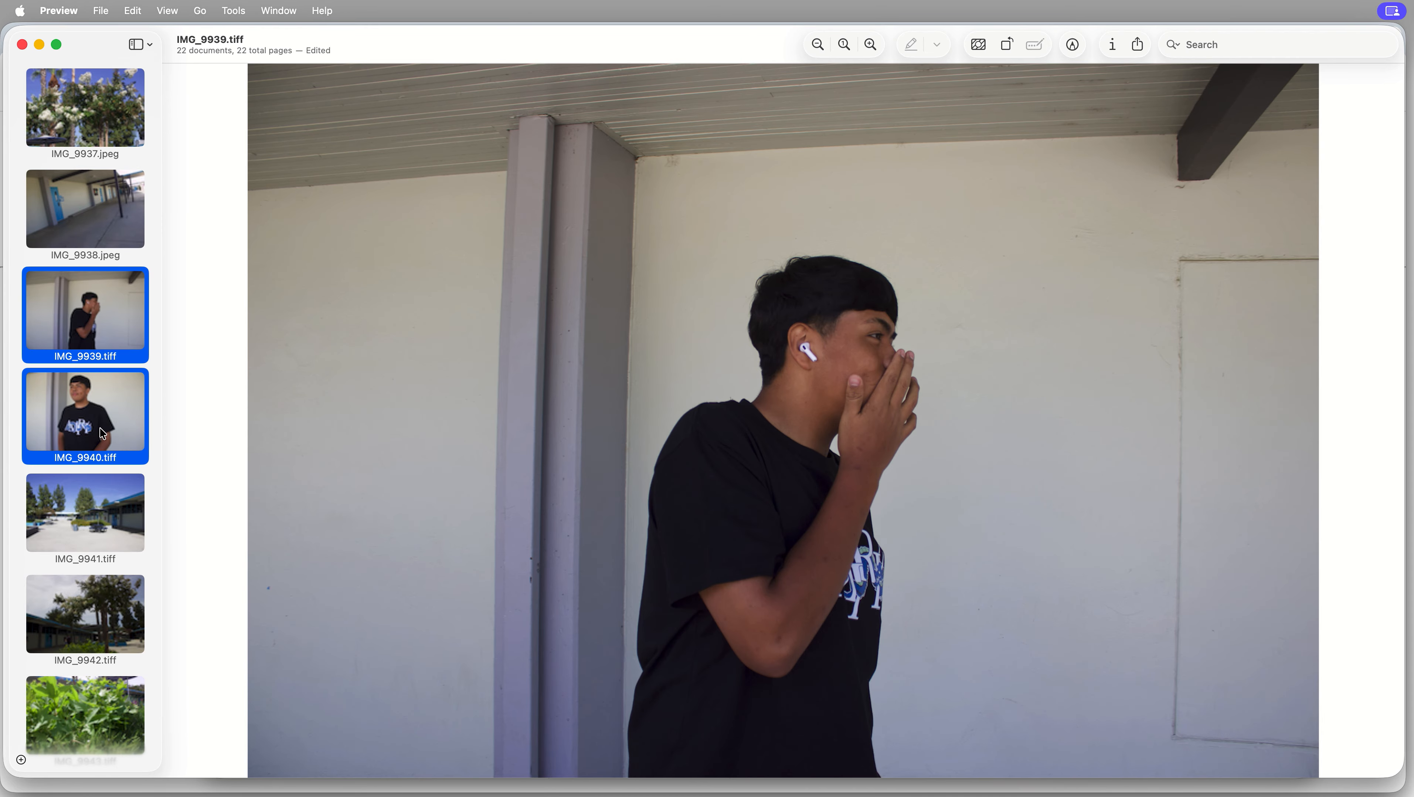
pyautogui.keyDown('super'); pyautogui.click(94, 521); pyautogui.keyUp('super')
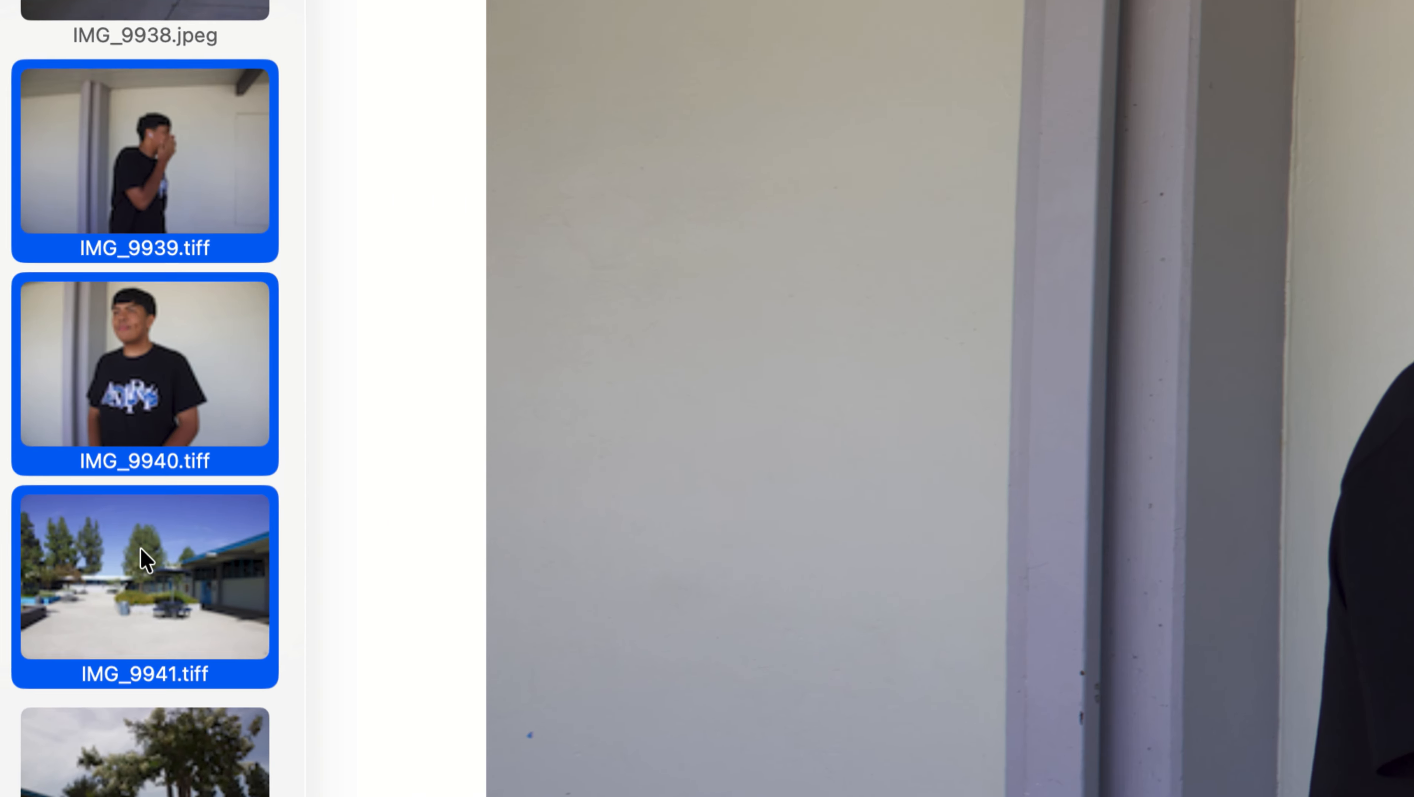
pyautogui.scroll(-5, 144, 558)
pyautogui.keyDown('super'); pyautogui.click(170, 587); pyautogui.keyUp('super')
pyautogui.keyDown('super'); pyautogui.click(185, 713); pyautogui.keyUp('super')
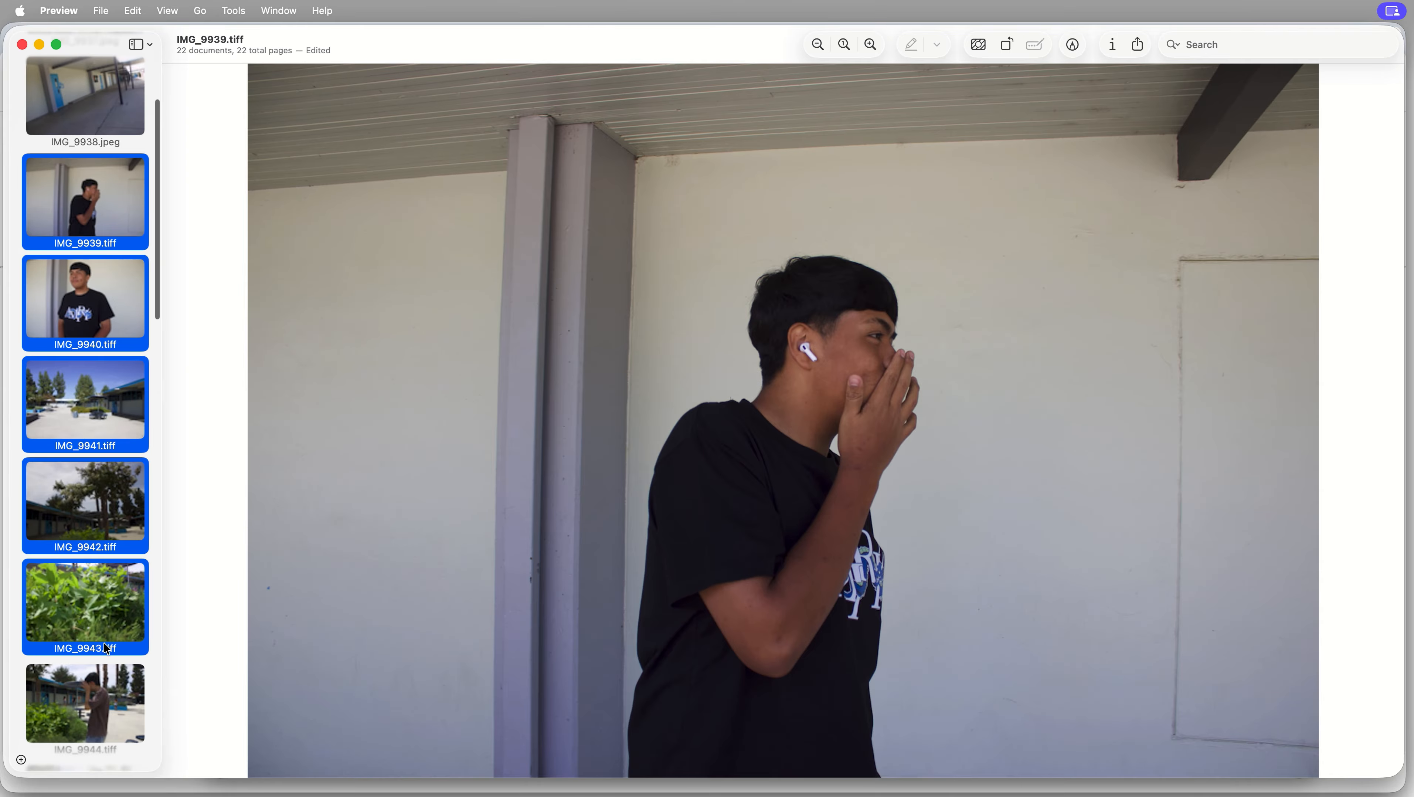
pyautogui.keyDown('super'); pyautogui.click(102, 687); pyautogui.keyUp('super')
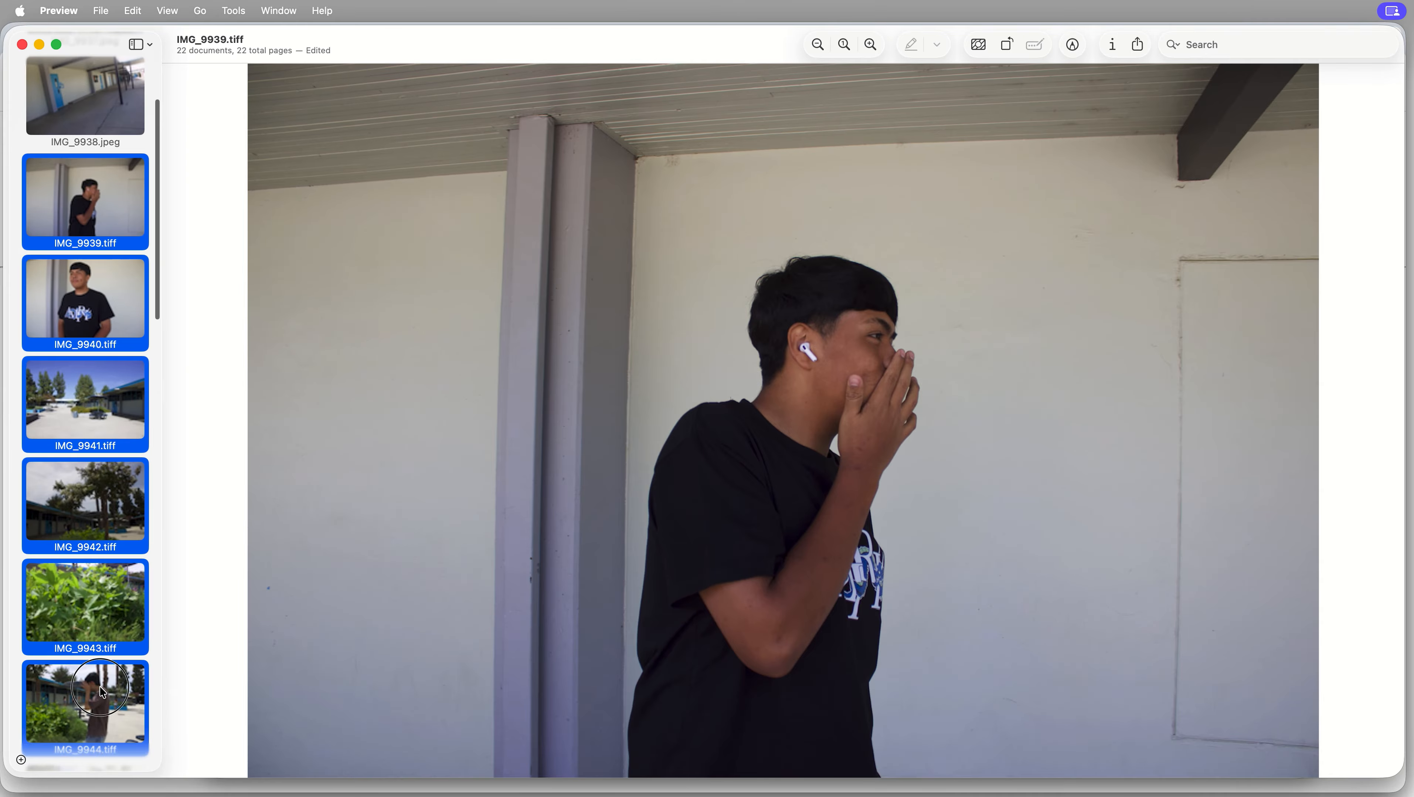
# Step: Extend the thumbnail selection through IMG_9958.tiff so that it covers all the TIFF photos
pyautogui.scroll(-10, 101, 659)
pyautogui.scroll(-5, 97, 631)
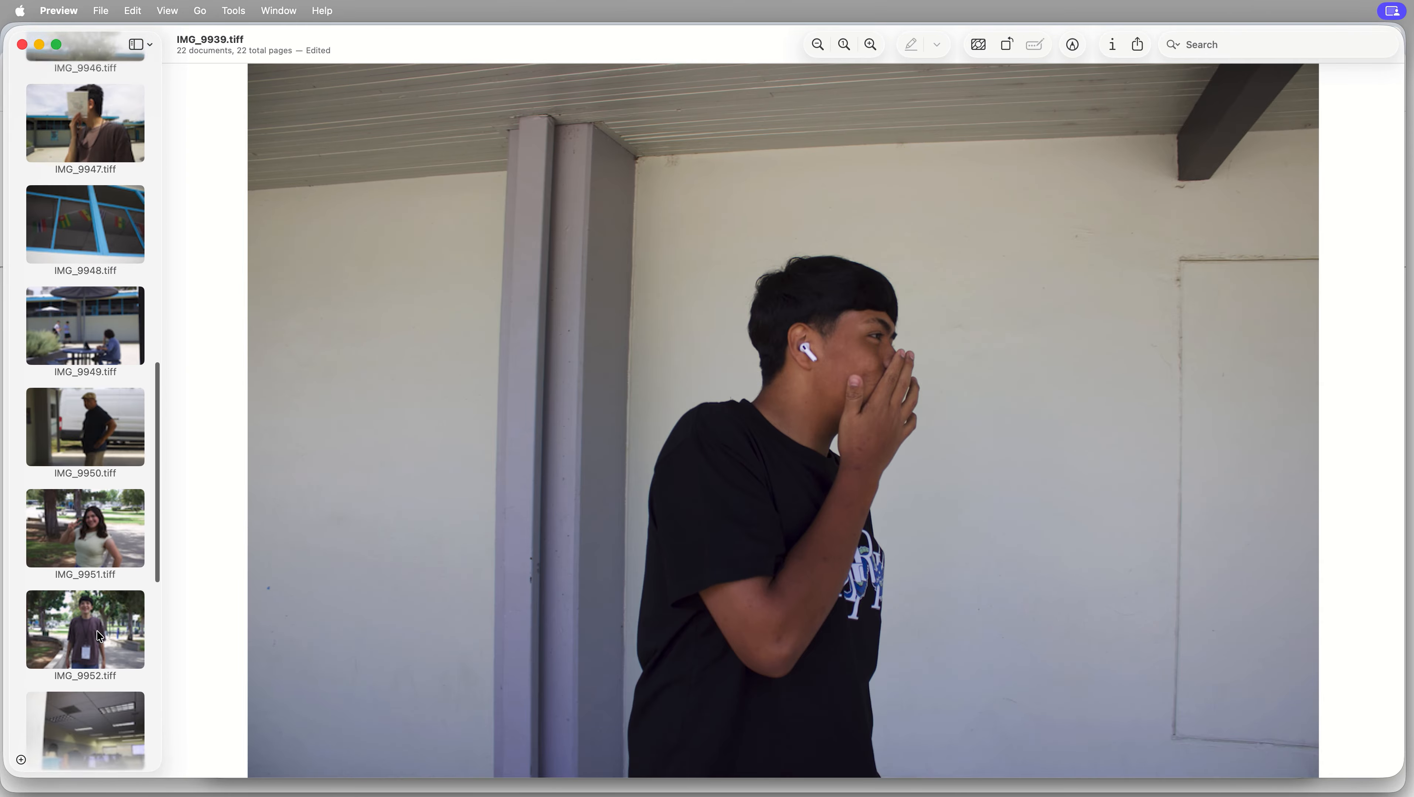
pyautogui.keyDown('shift'); pyautogui.click(97, 630); pyautogui.keyUp('shift')
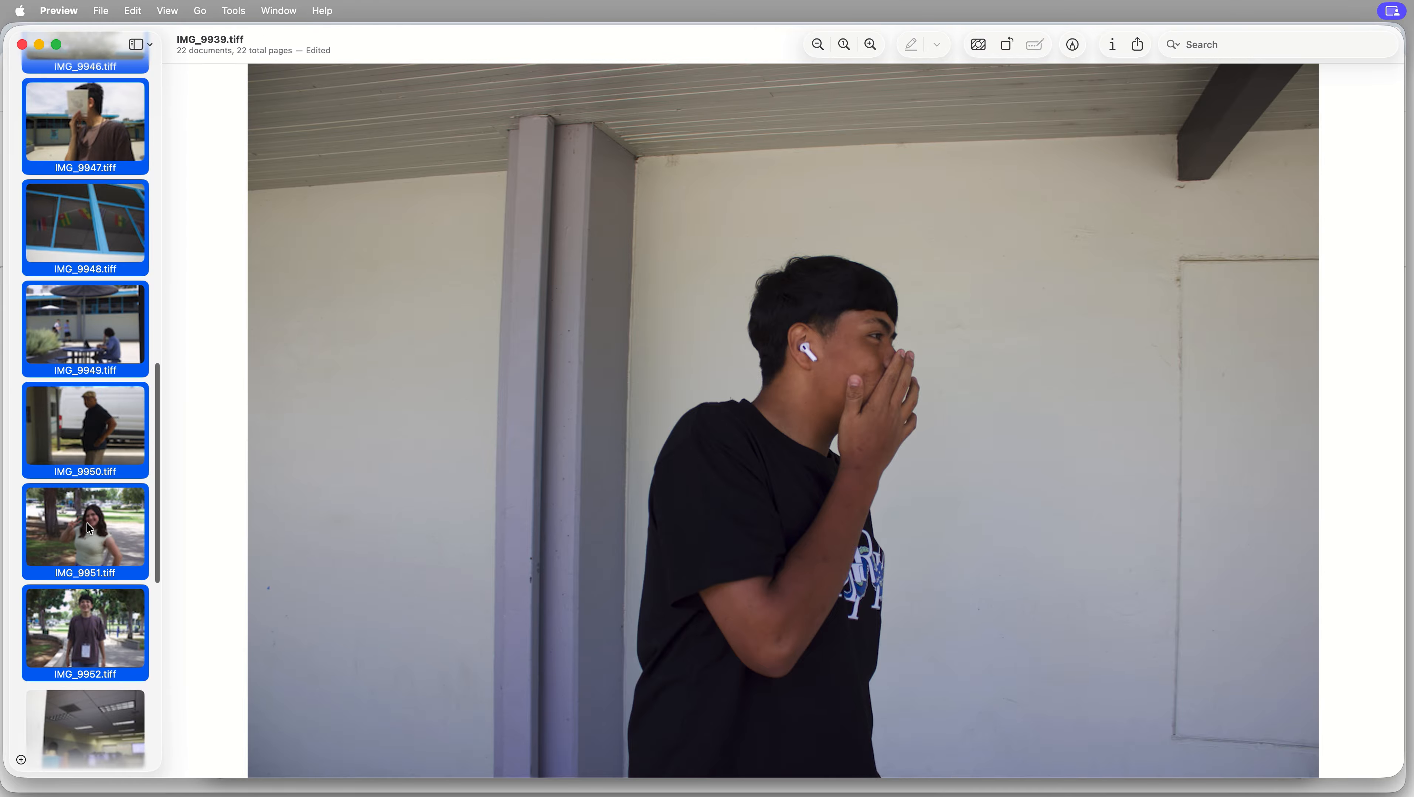
pyautogui.scroll(-8, 89, 528)
pyautogui.scroll(-3, 89, 528)
pyautogui.keyDown('shift'); pyautogui.click(108, 677); pyautogui.keyUp('shift')
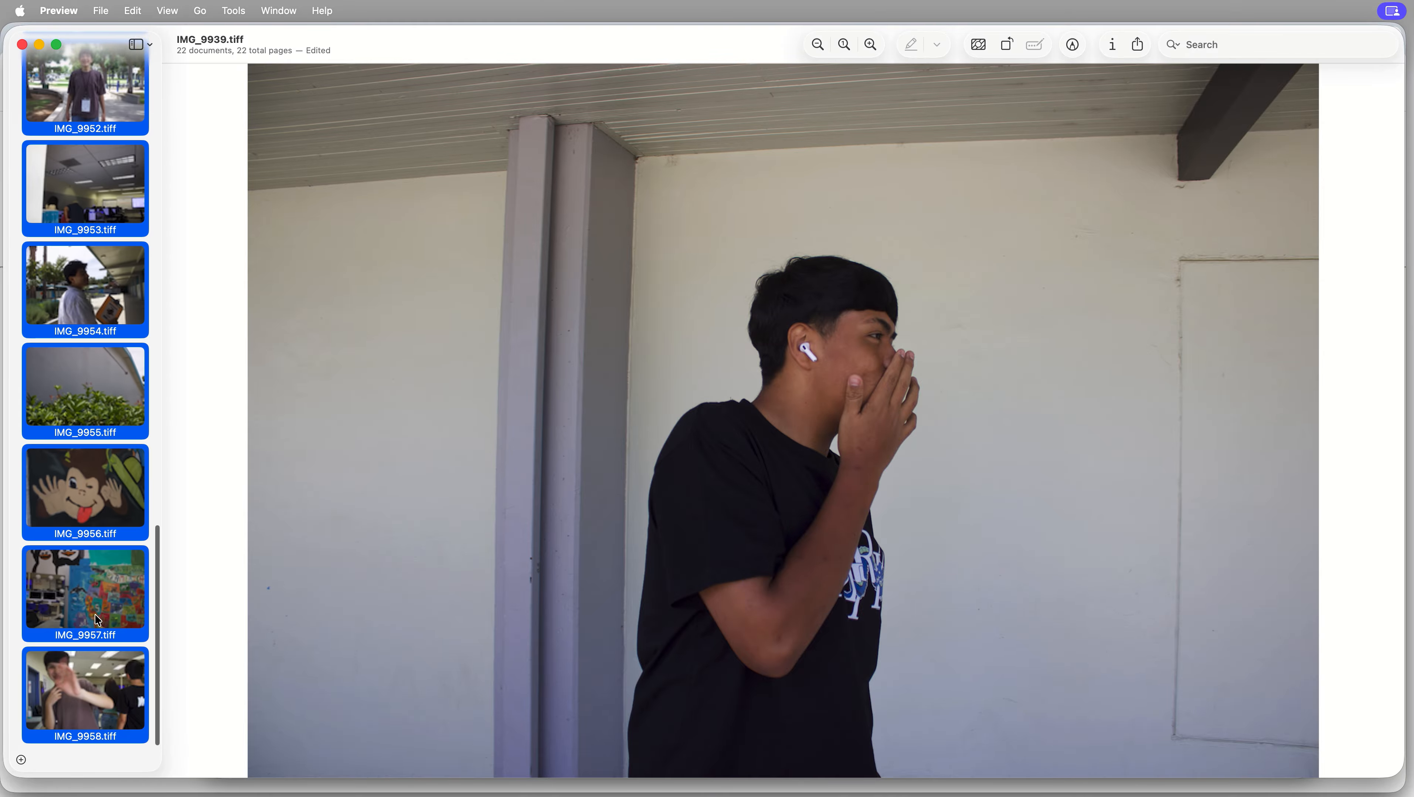
pyautogui.scroll(15, 99, 621)
pyautogui.scroll(5, 99, 621)
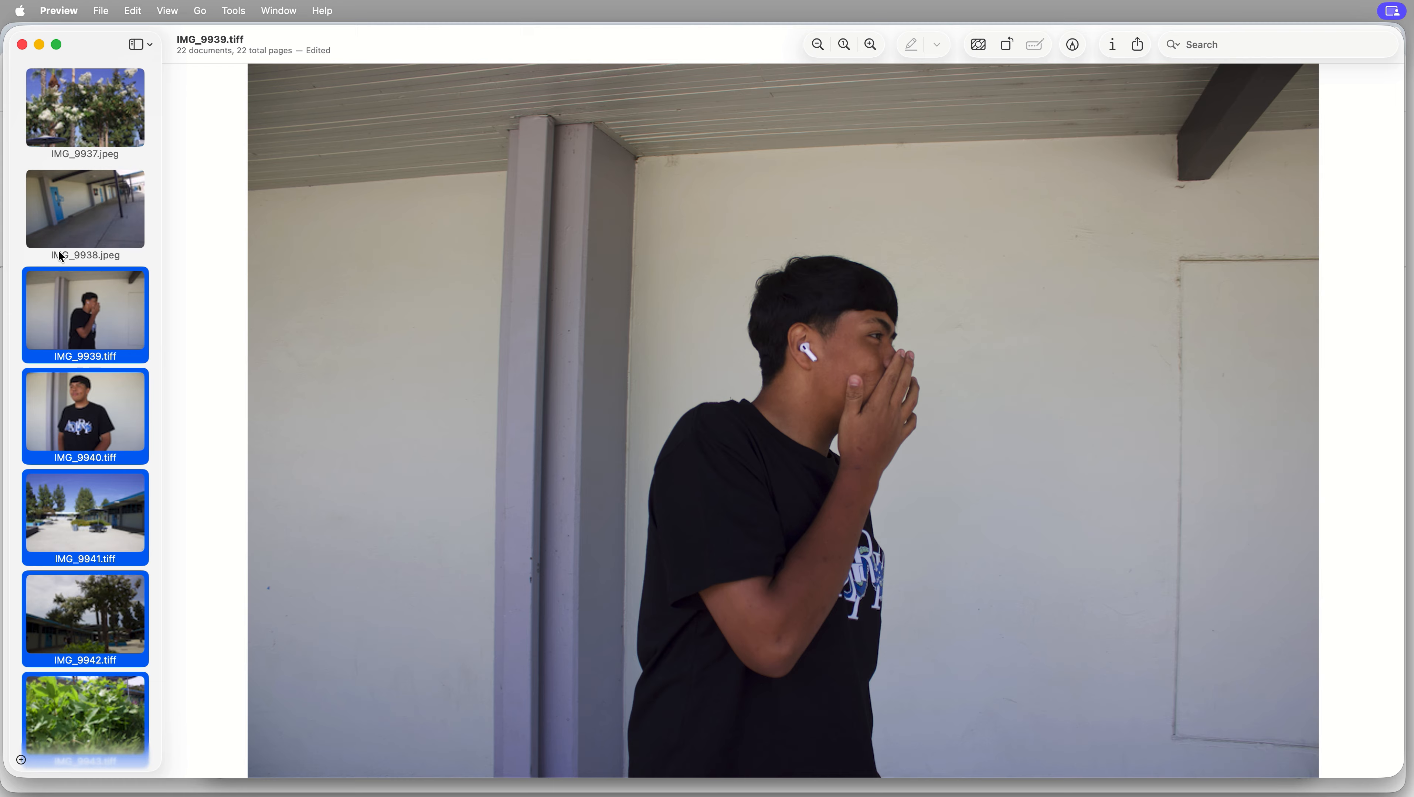
# Step: Export the selected TIFF images in JPEG format to the CR2 folder
pyautogui.click(102, 12)
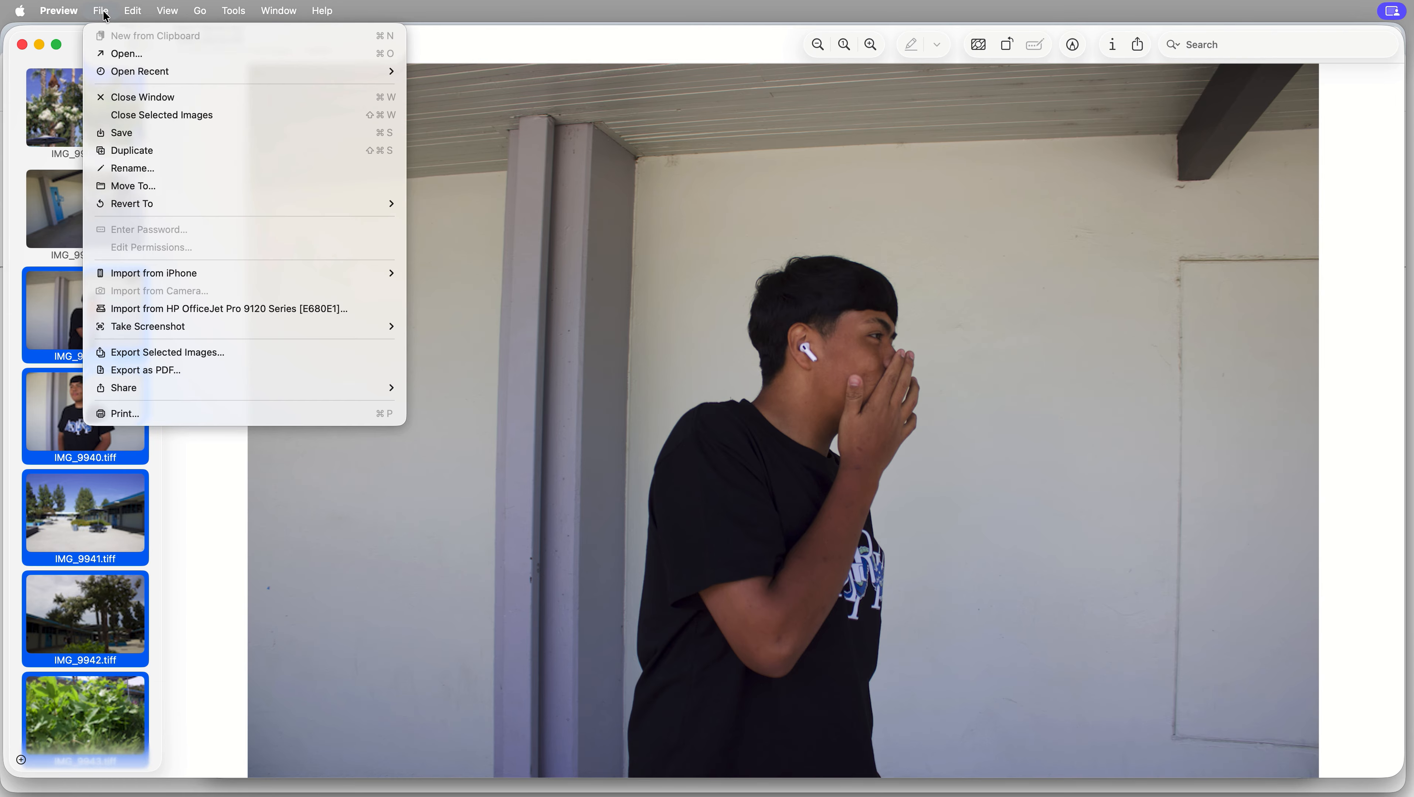
pyautogui.click(144, 352)
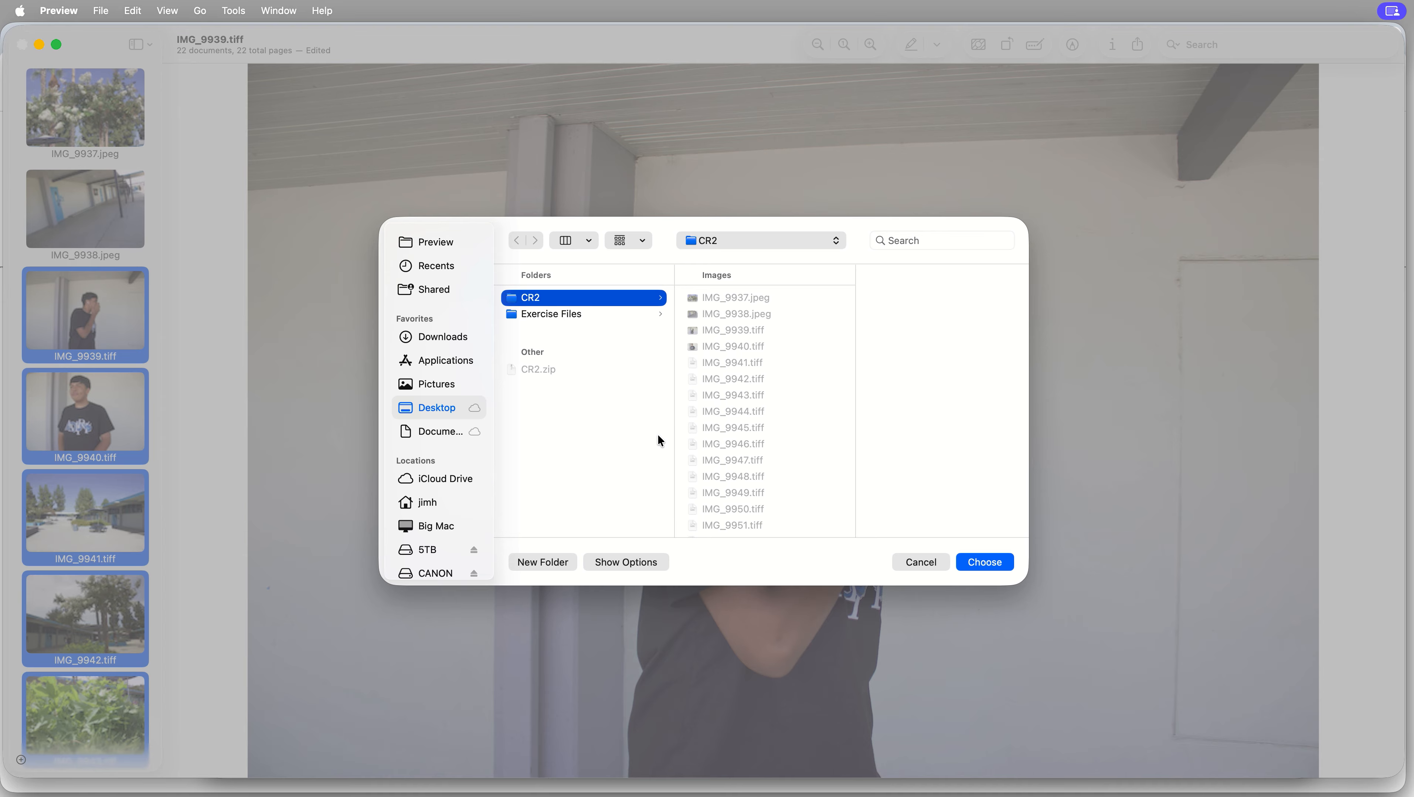
pyautogui.click(613, 561)
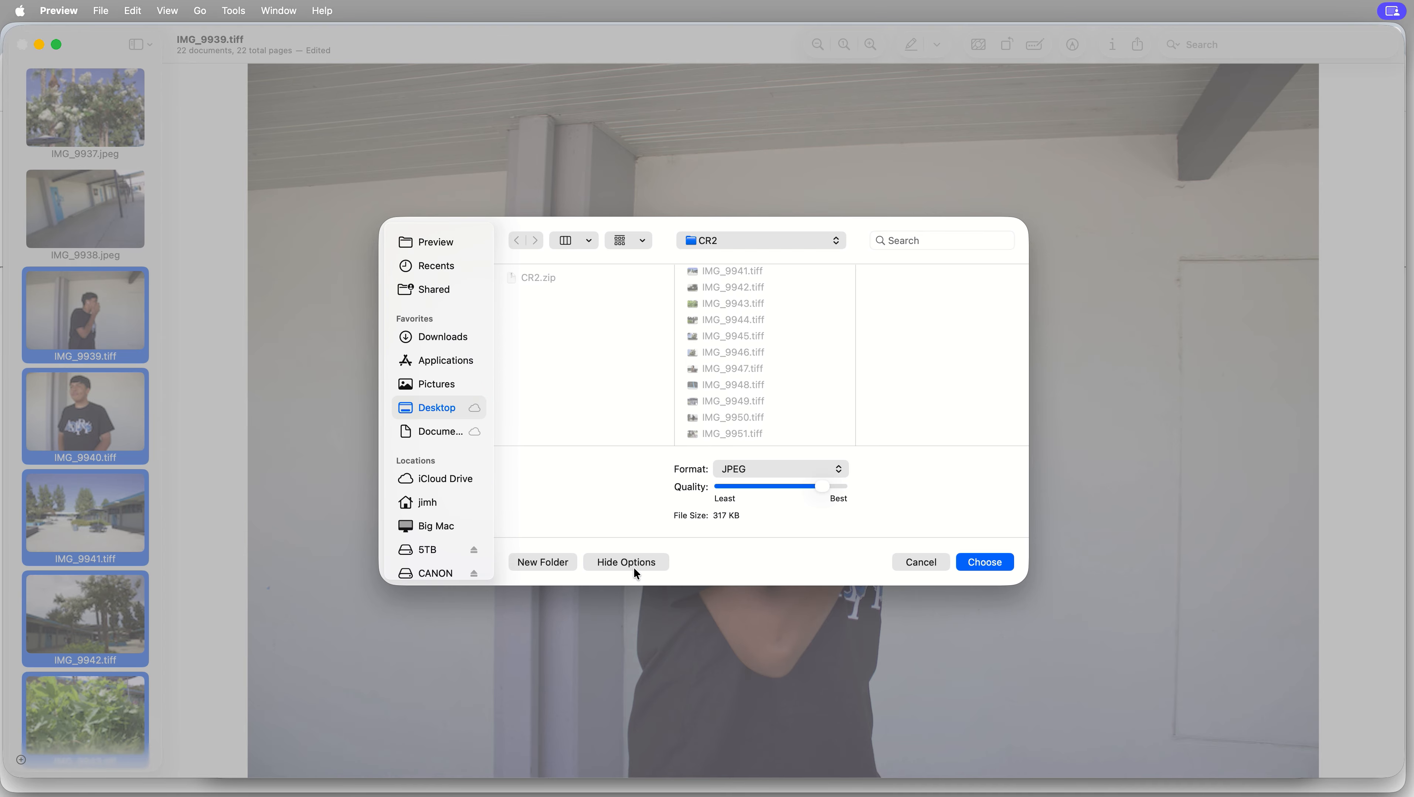
pyautogui.click(762, 471)
pyautogui.click(753, 472)
pyautogui.click(996, 569)
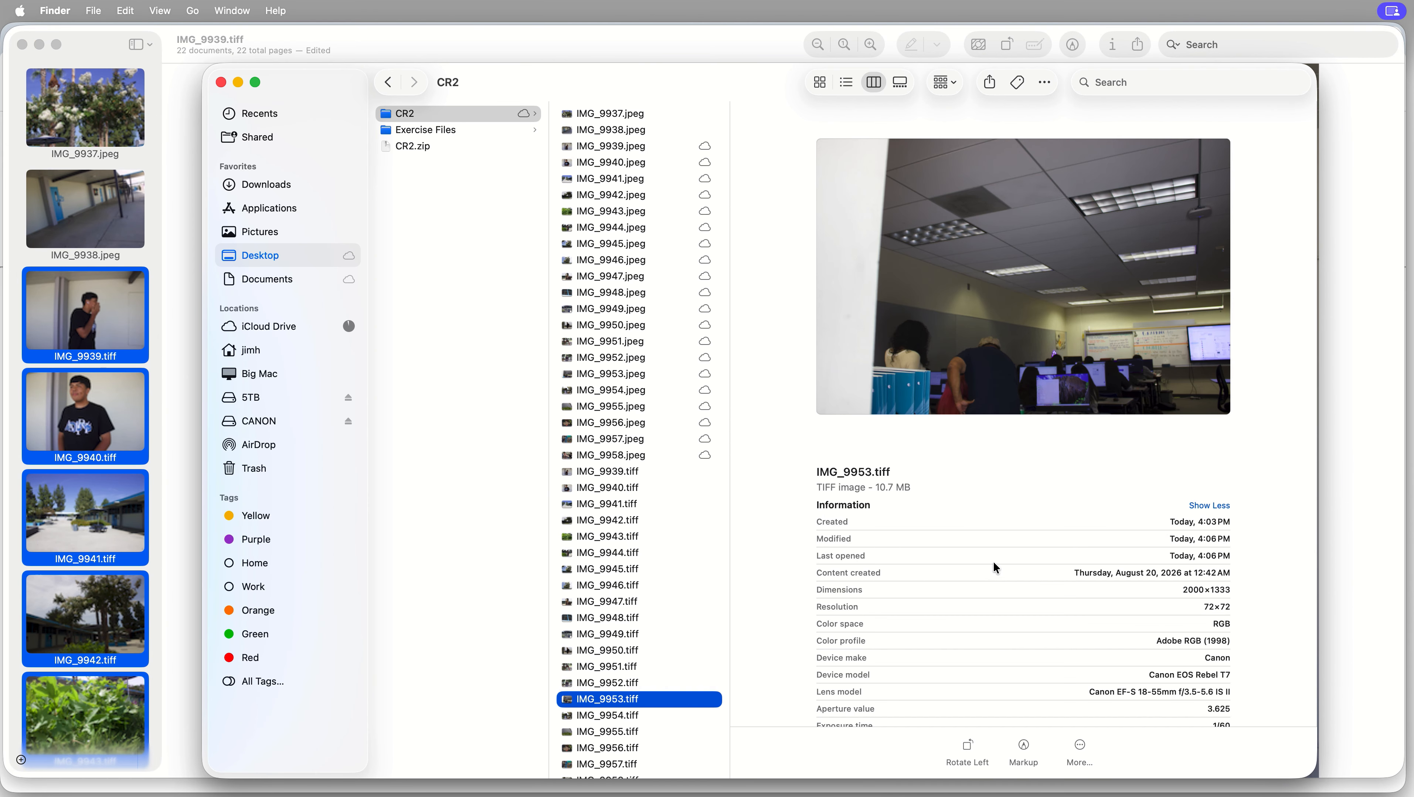
# Step: Check the newly exported photos in Finder by previewing IMG_9957.jpeg, IMG_9950.jpeg and IMG_9958.jpeg
pyautogui.scroll(-1, 656, 540)
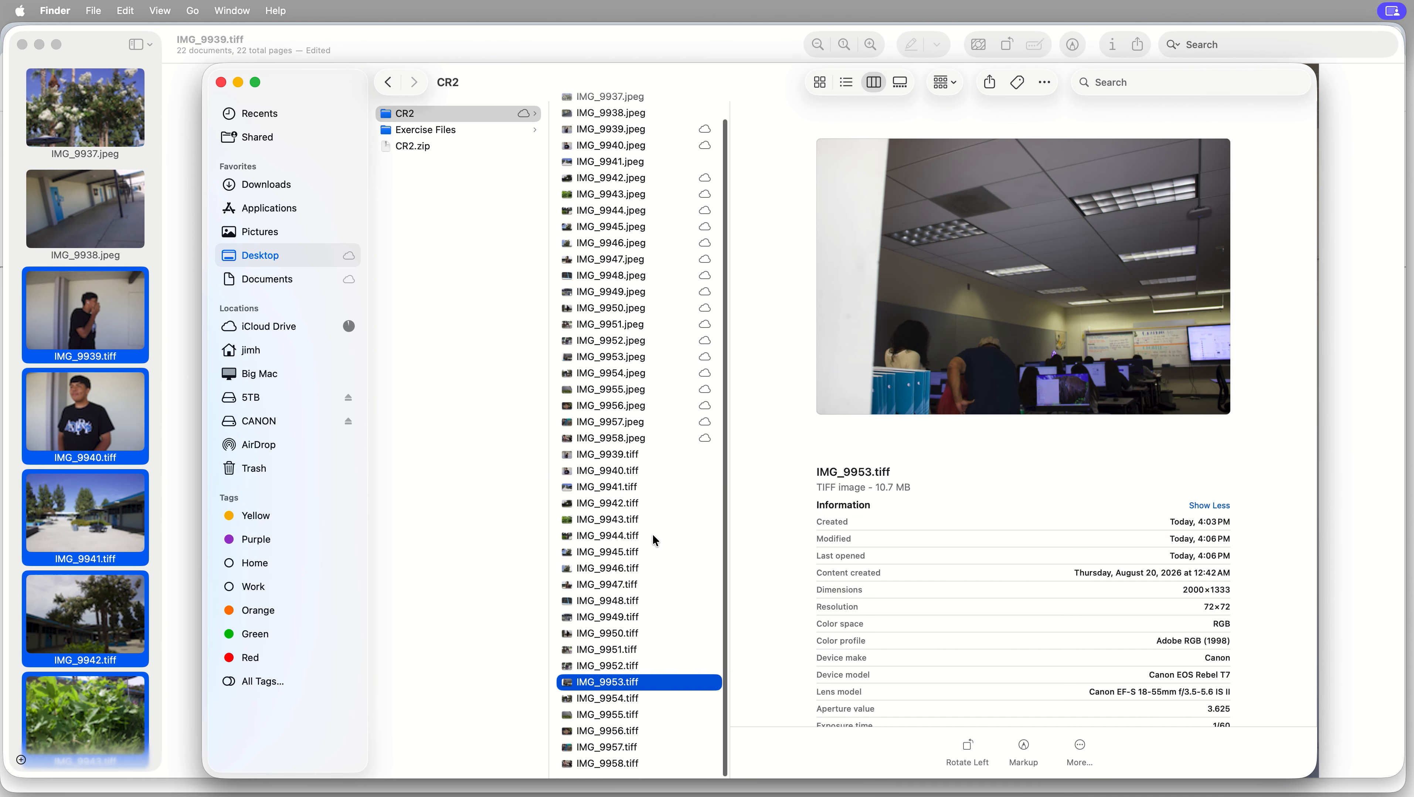
pyautogui.click(617, 422)
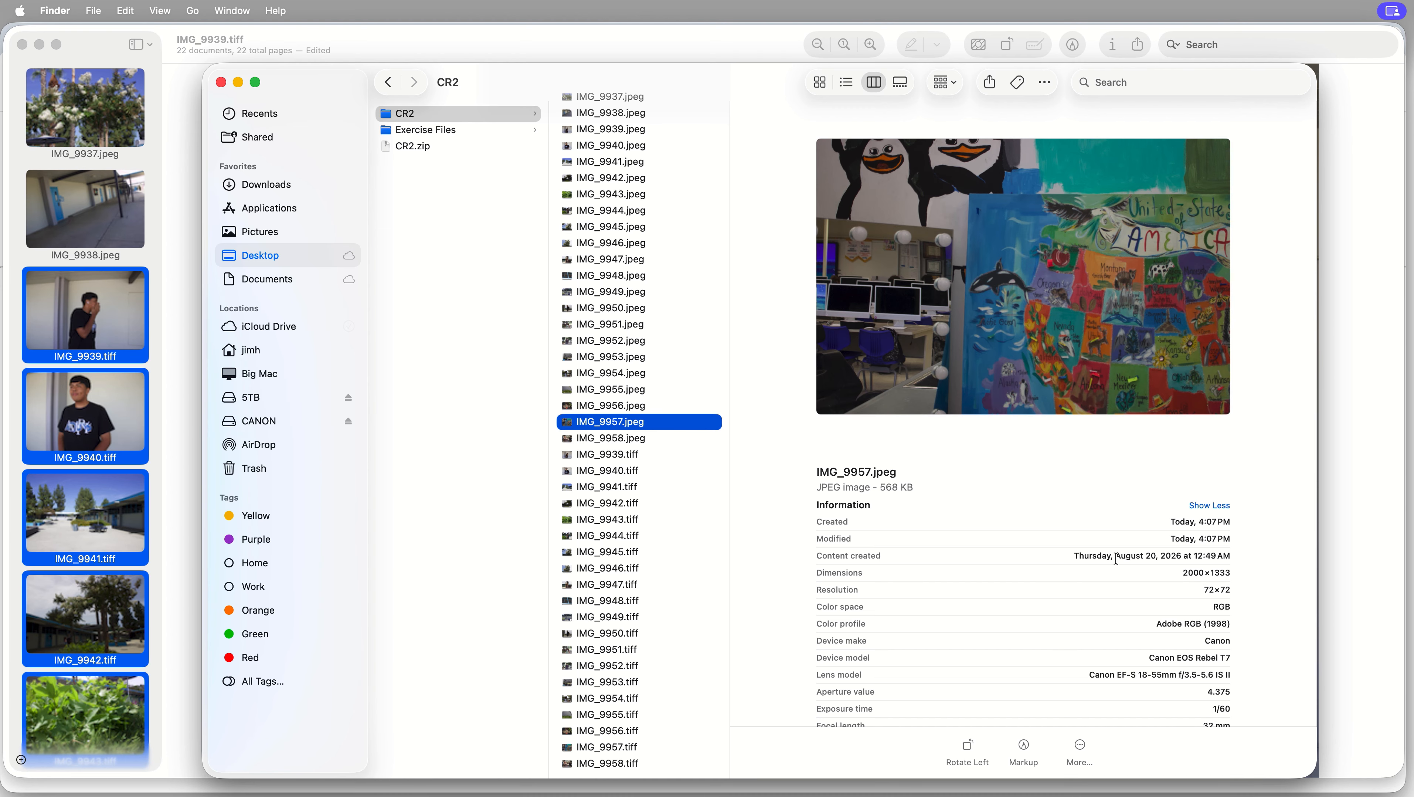
pyautogui.click(569, 307)
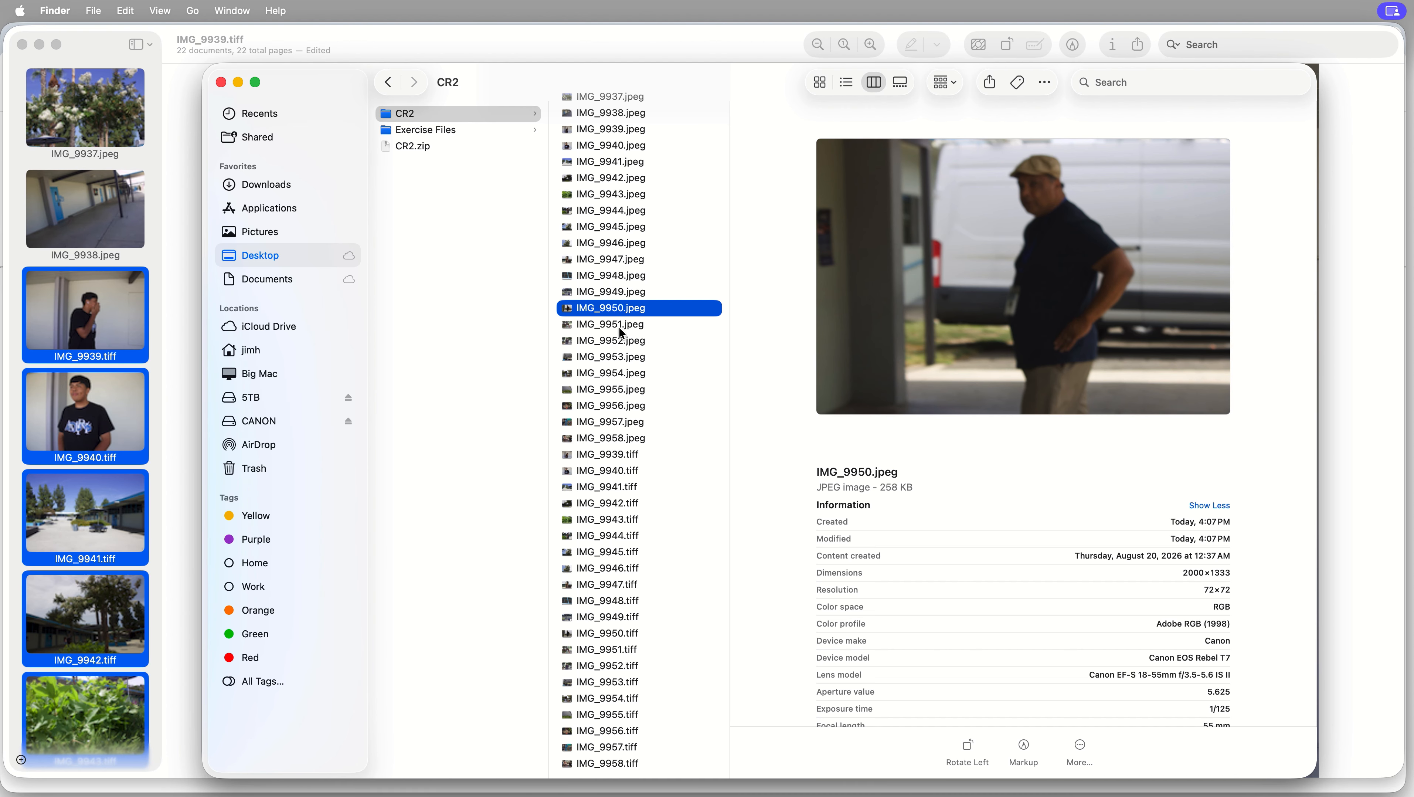
pyautogui.click(615, 439)
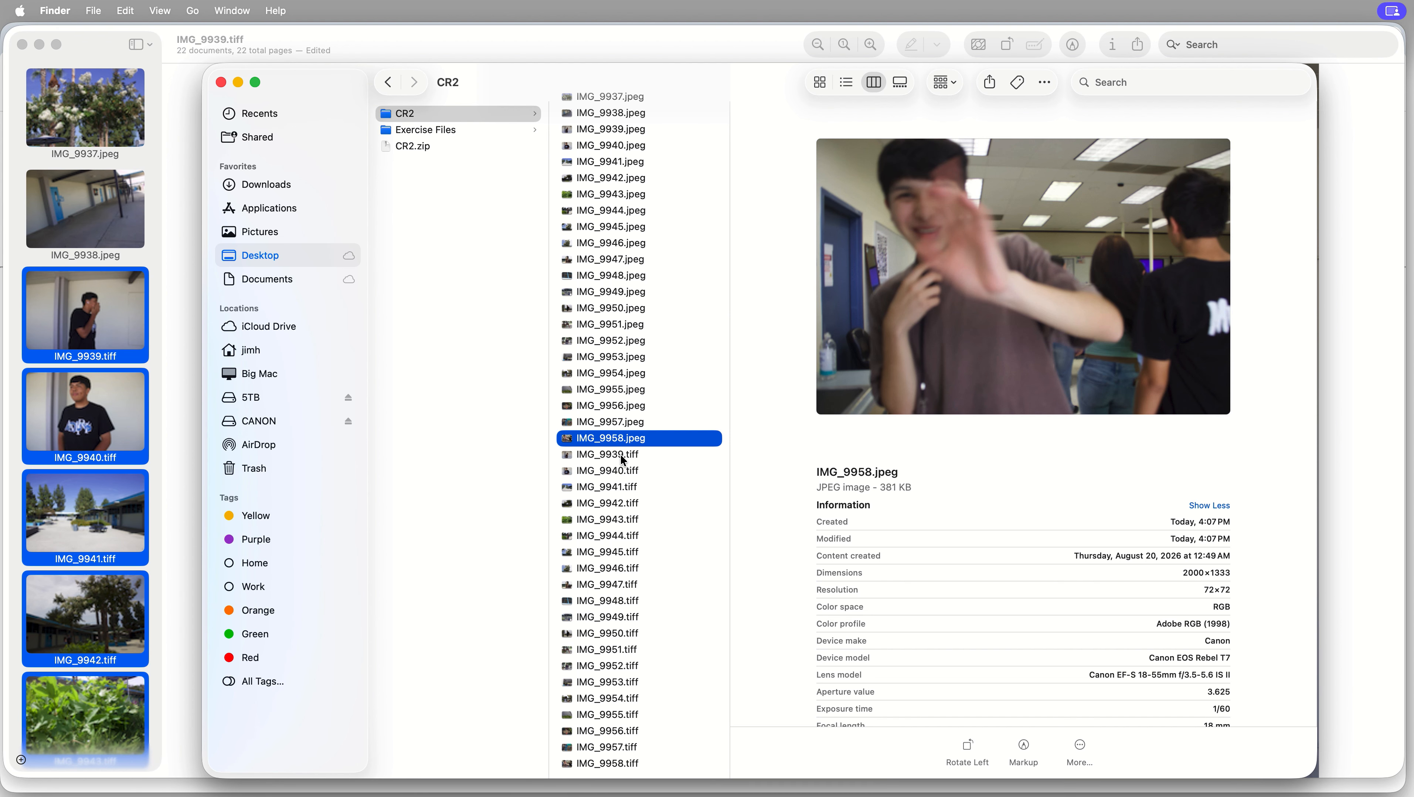
# Step: Select the TIFF files from IMG_9939 to IMG_9958 in Finder and move them to the Trash
pyautogui.click(619, 454)
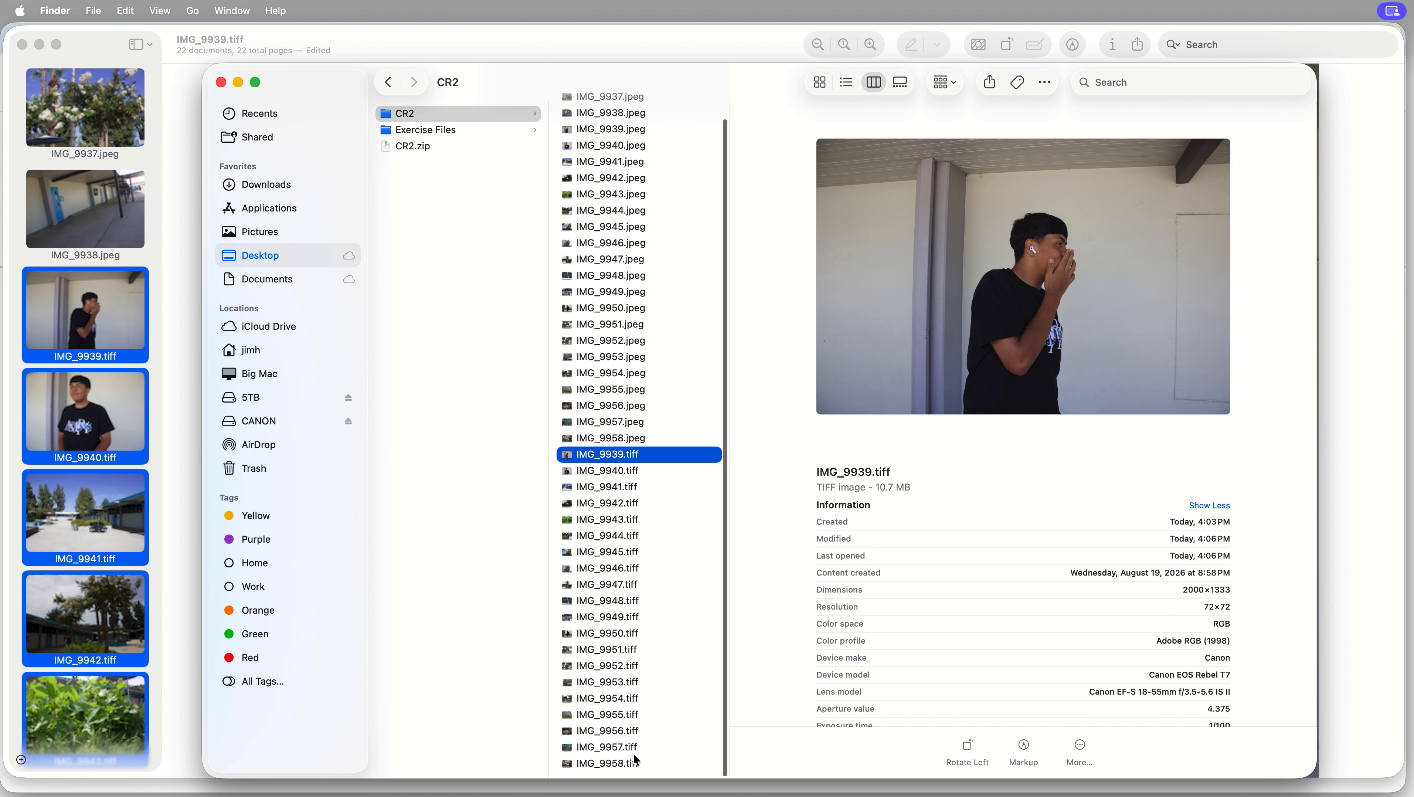
pyautogui.keyDown('shift'); pyautogui.click(625, 763); pyautogui.keyUp('shift')
pyautogui.rightClick(613, 624)
pyautogui.click(679, 723)
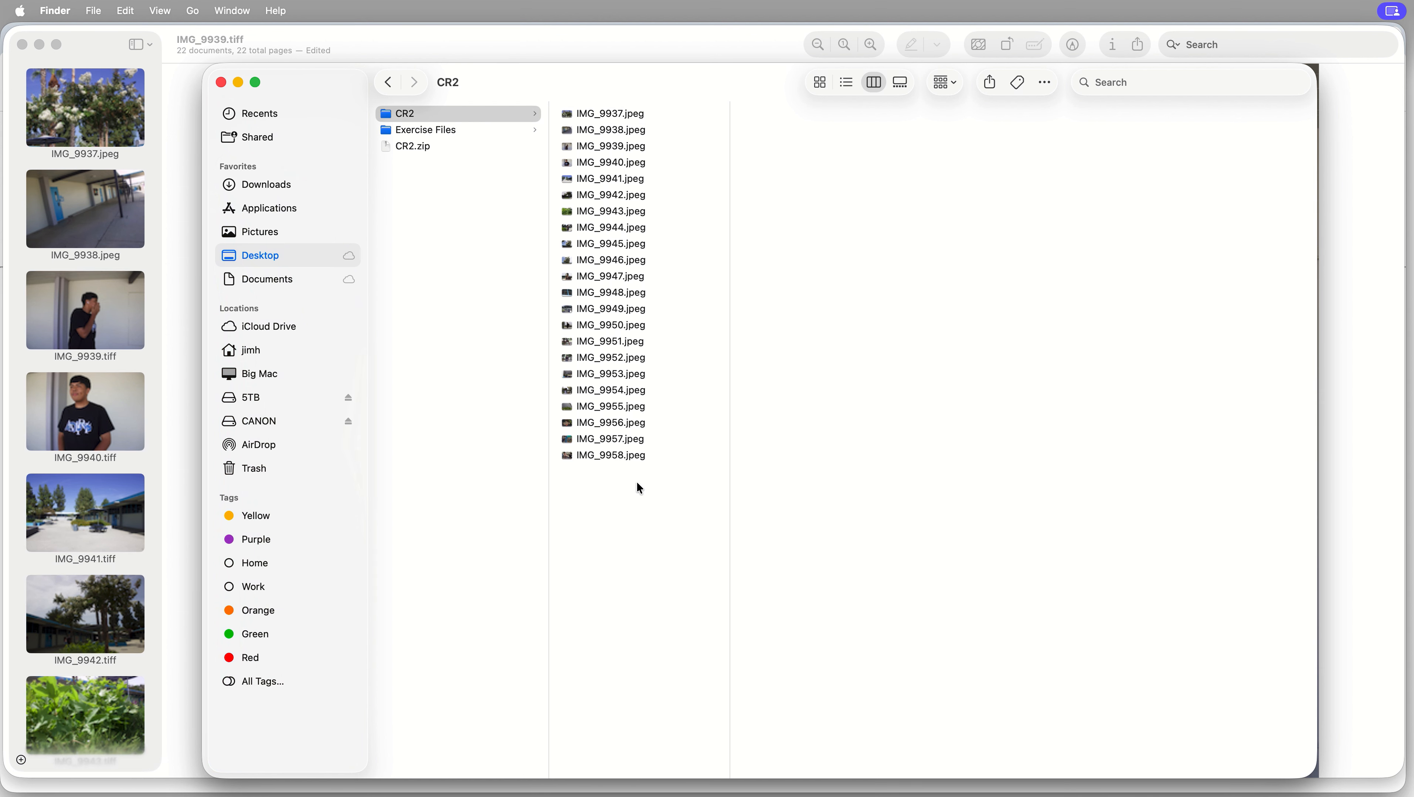